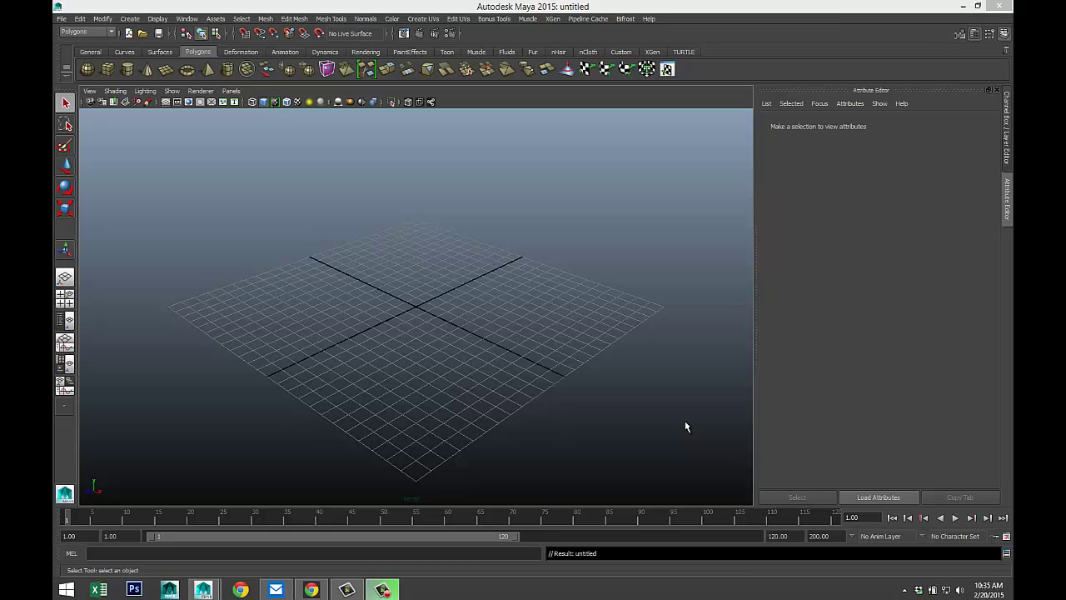
- Create a polygon cylinder centred near the grid origin, with a radius of about 8.7 and a height of about 13.3
left_click_drag(688, 391, 567, 342, "alt")
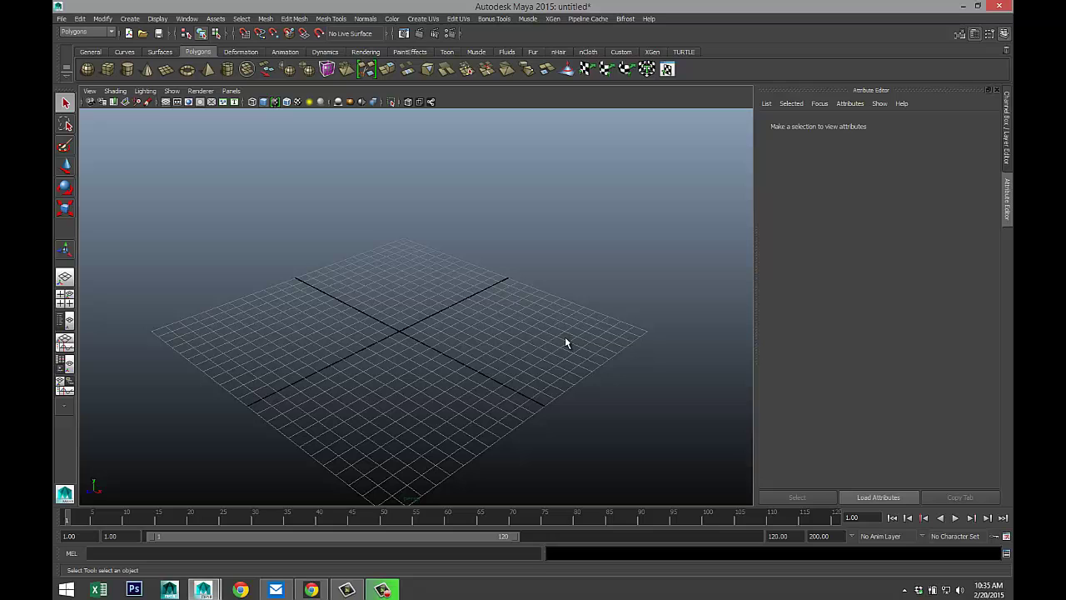
left_click(127, 71)
left_click_drag(401, 330, 470, 158)
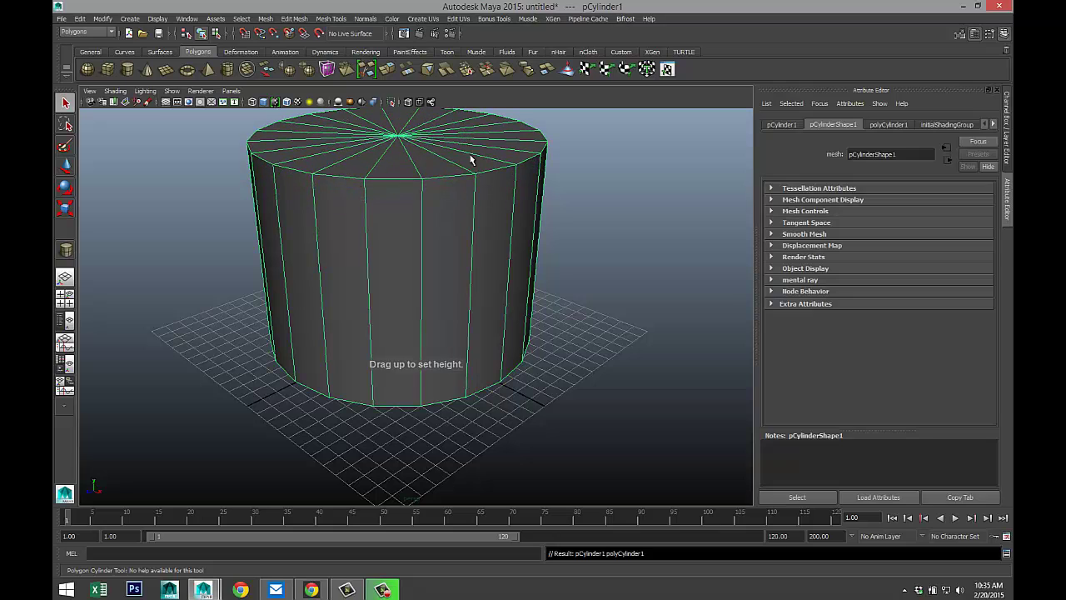
- Set the cylinder's subdivisions to 30 around the axis, 8 along the height and 0 on the caps
left_click(888, 125)
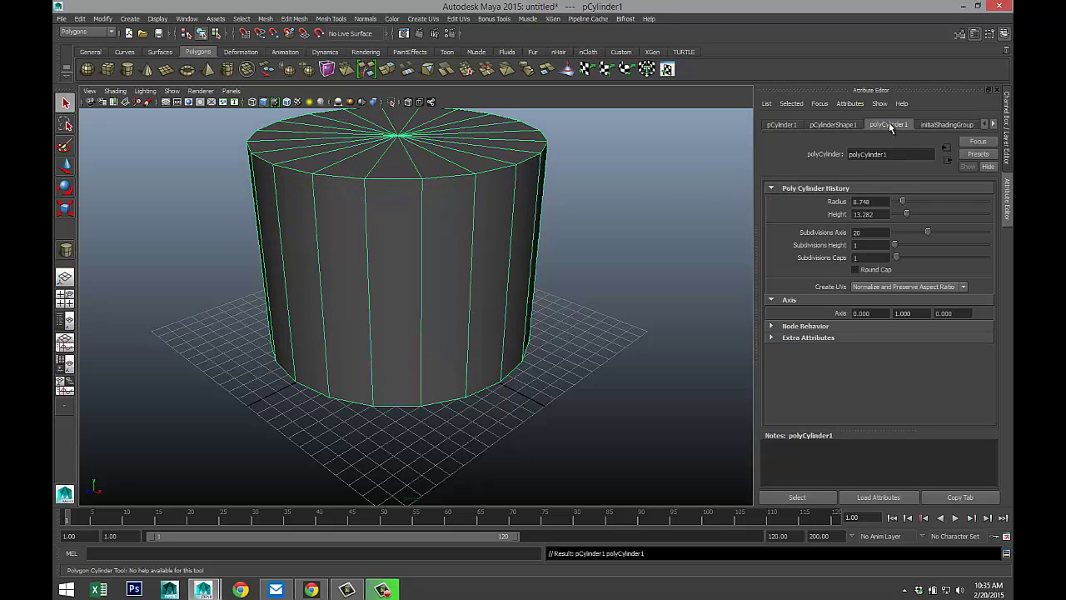
left_click(879, 236)
key("Return")
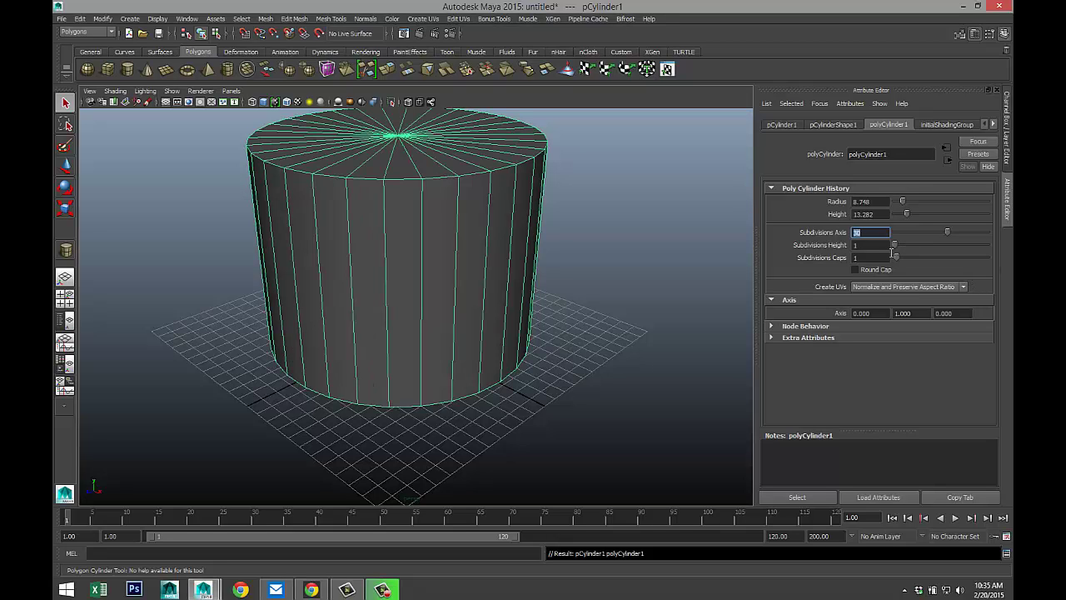
left_click(882, 258)
type("0")
key("Return")
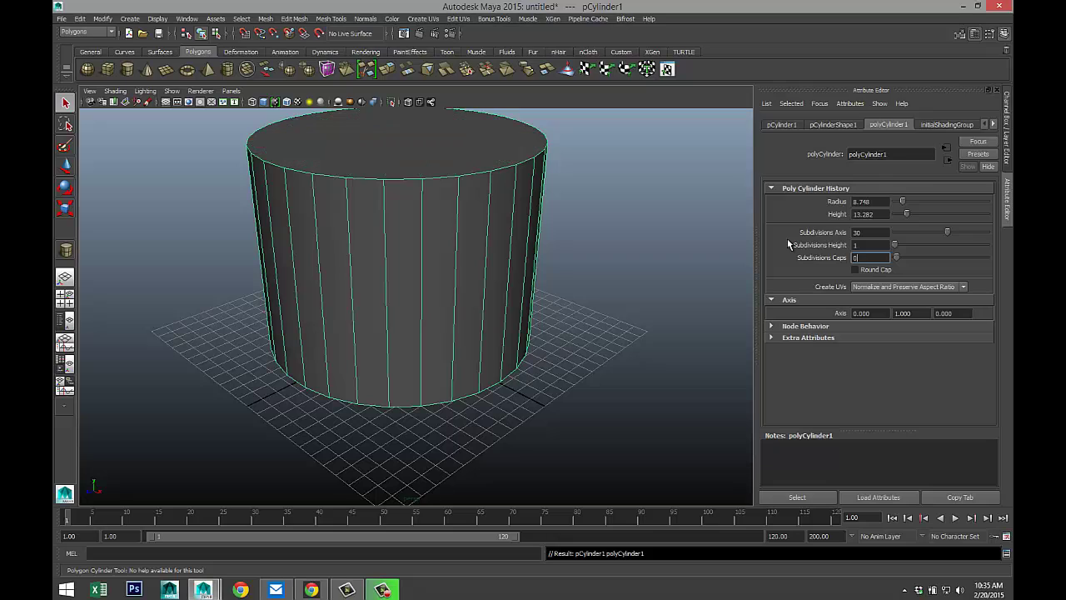
key("shift+Tab")
type("8")
key("Return")
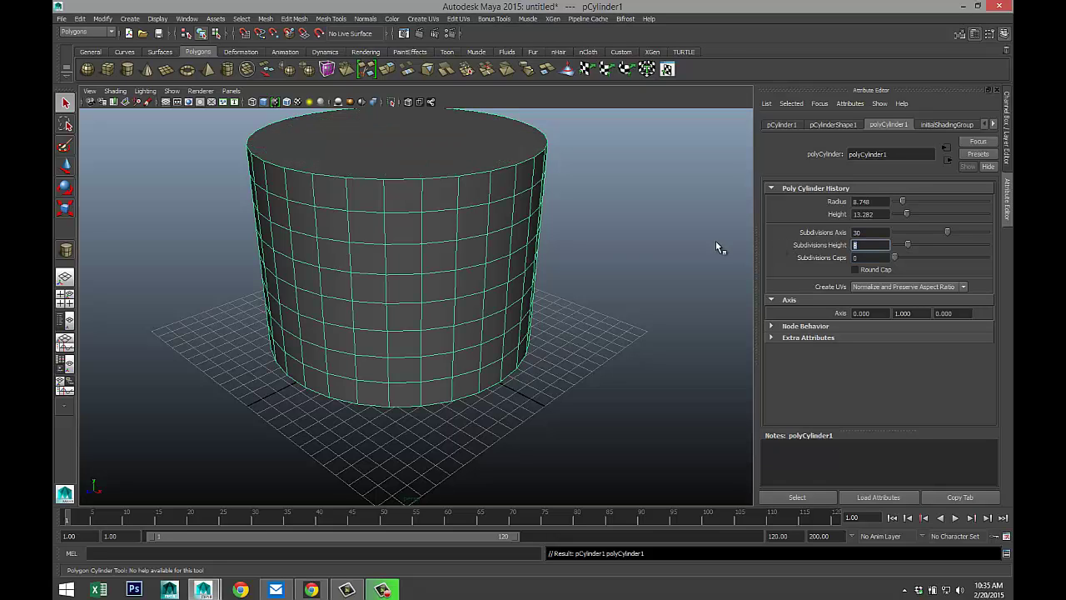
- Delete the cylinder's top cap face to leave it open at the top
left_click_drag(444, 305, 488, 326, "alt")
right_click_drag(438, 193, 435, 217)
left_click(449, 213)
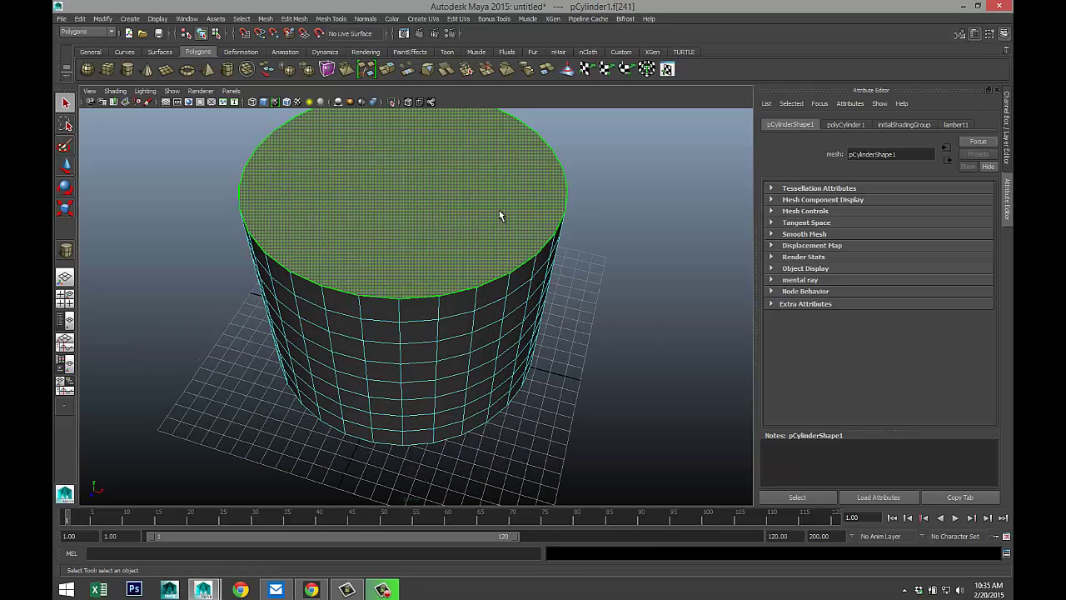
key("Delete")
scroll(573, 309, "down", 3)
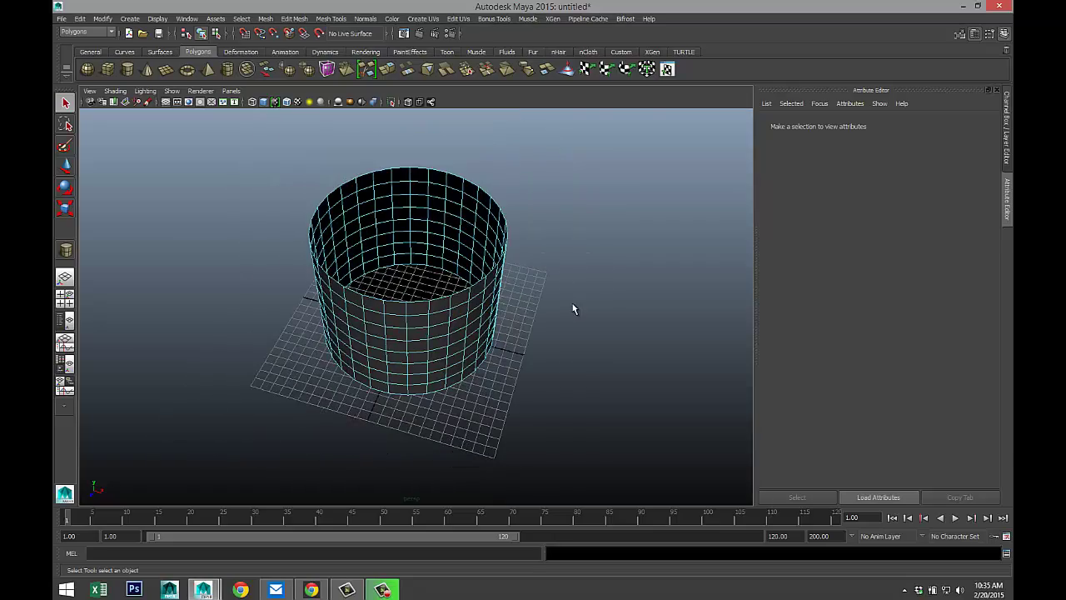
- In the front view, select every vertex row above the bottom one and scale them up slightly and uniformly
mouse_move(573, 309)
left_mouse_down("alt")
mouse_move(538, 309)
mouse_move(550, 233)
mouse_move(575, 215)
mouse_move(537, 309)
mouse_move(603, 275)
mouse_move(567, 292)
left_mouse_up("alt")
left_click(66, 298)
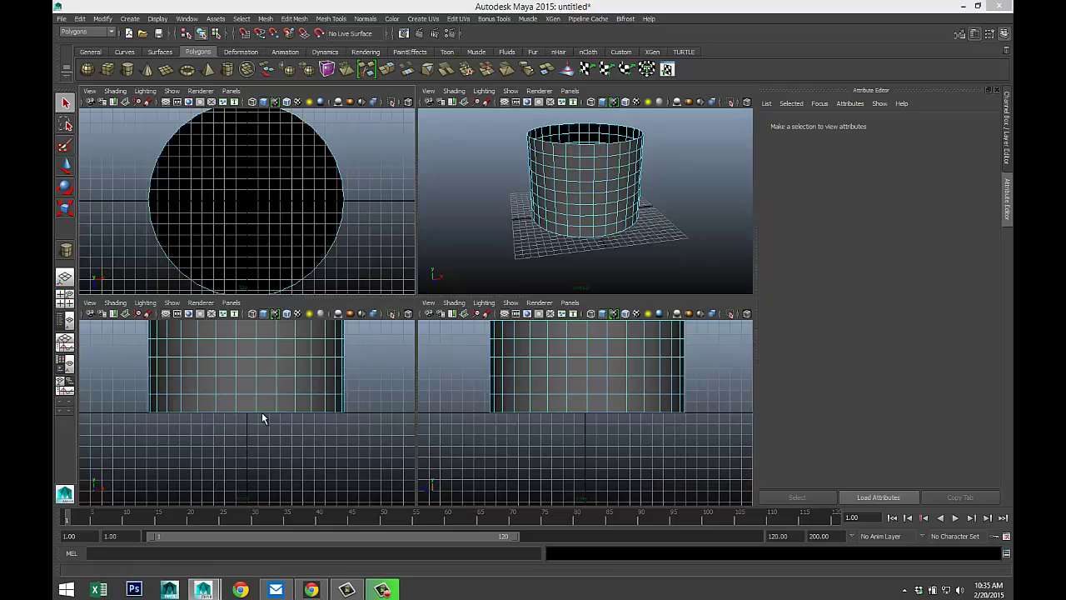
key("space")
scroll(386, 375, "down", 6)
middle_click_drag(467, 319, 462, 371, "alt")
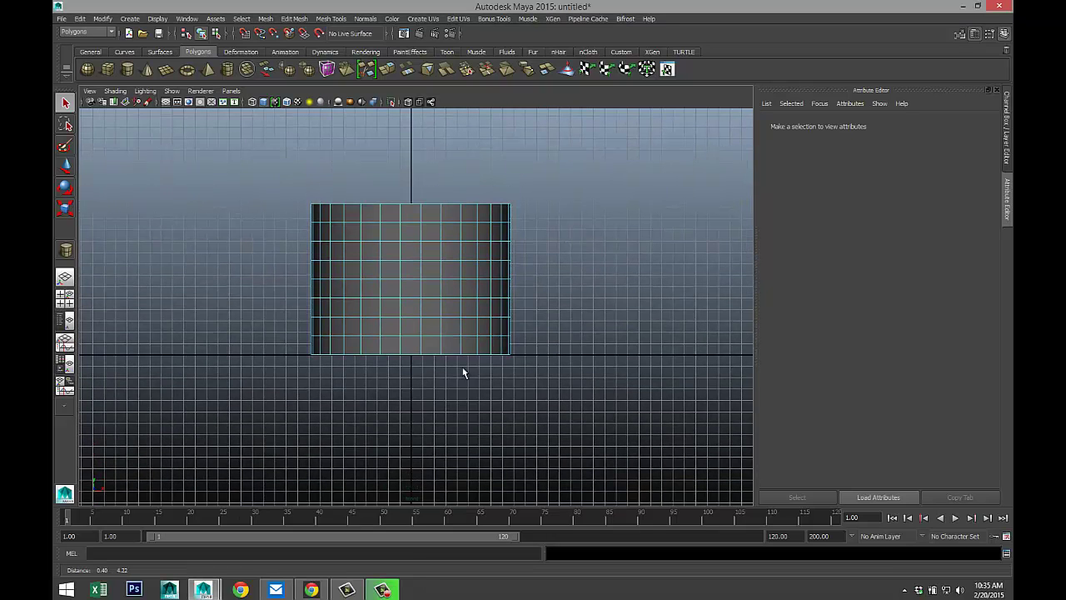
right_click_drag(428, 256, 366, 245)
left_click_drag(240, 182, 583, 347)
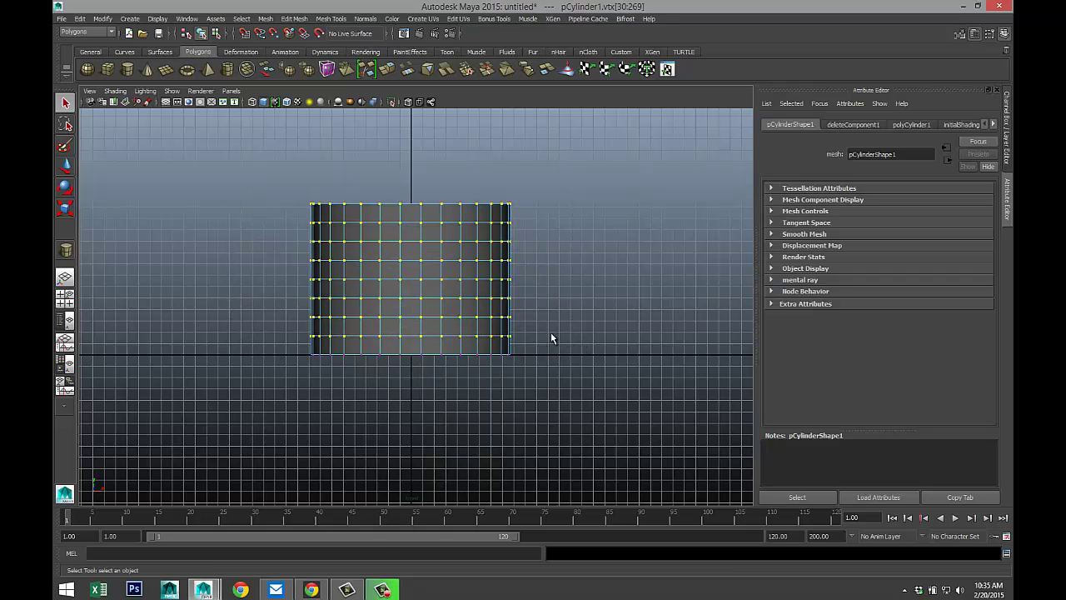
key("r")
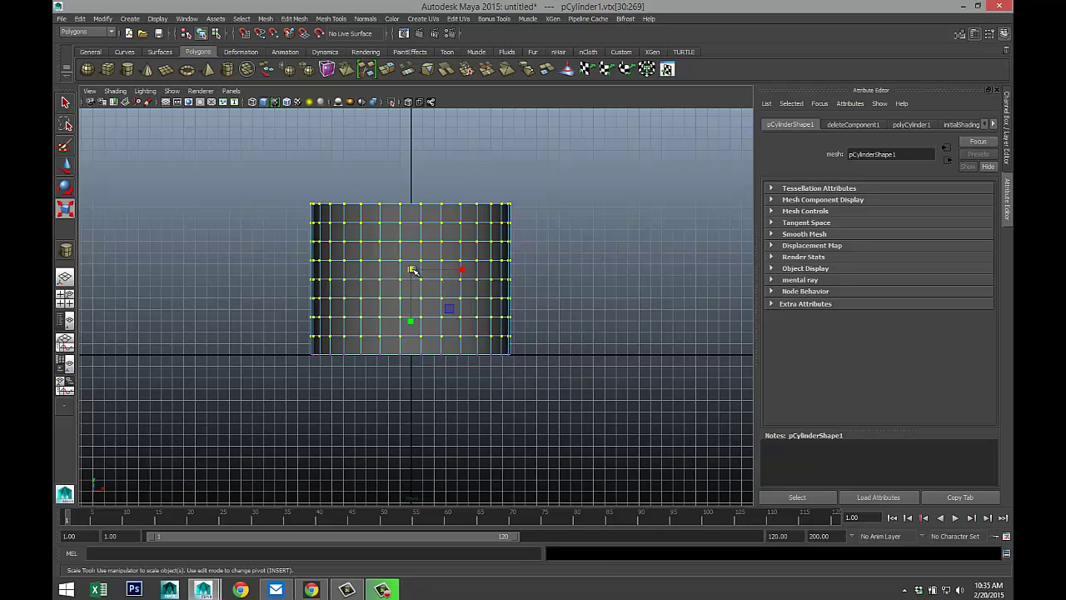
left_click_drag(412, 268, 417, 266)
- Round the lower wall by slightly scaling up all vertices above the second row, above the third row and above the fourth row
left_click_drag(252, 175, 580, 328)
left_click_drag(411, 262, 415, 262)
left_click_drag(262, 181, 552, 305)
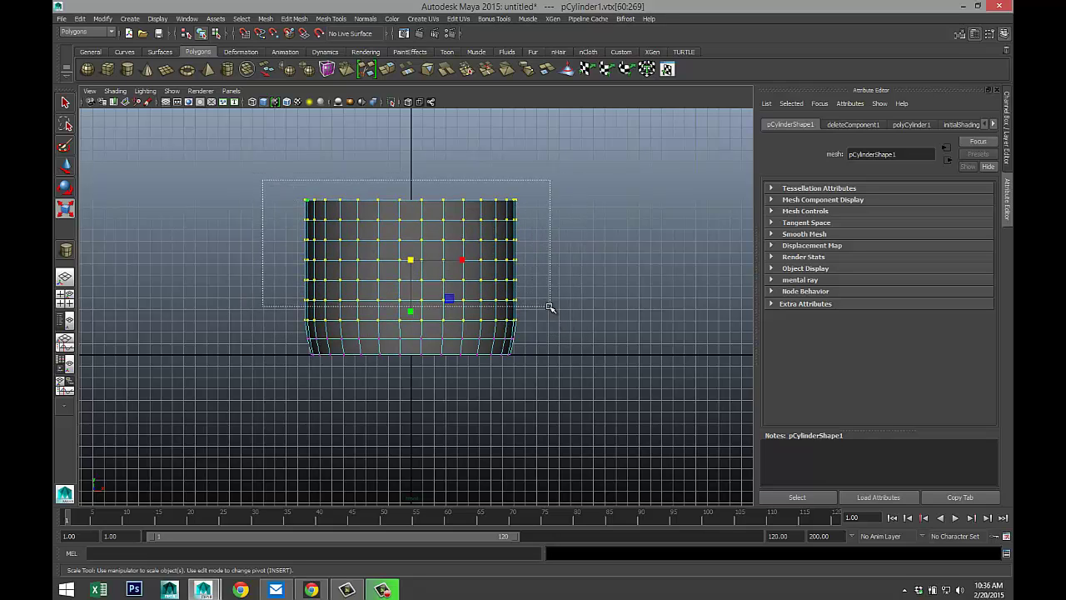
left_click_drag(412, 250, 417, 253)
left_click_drag(243, 175, 565, 292)
left_click_drag(412, 240, 416, 241)
left_click(613, 319)
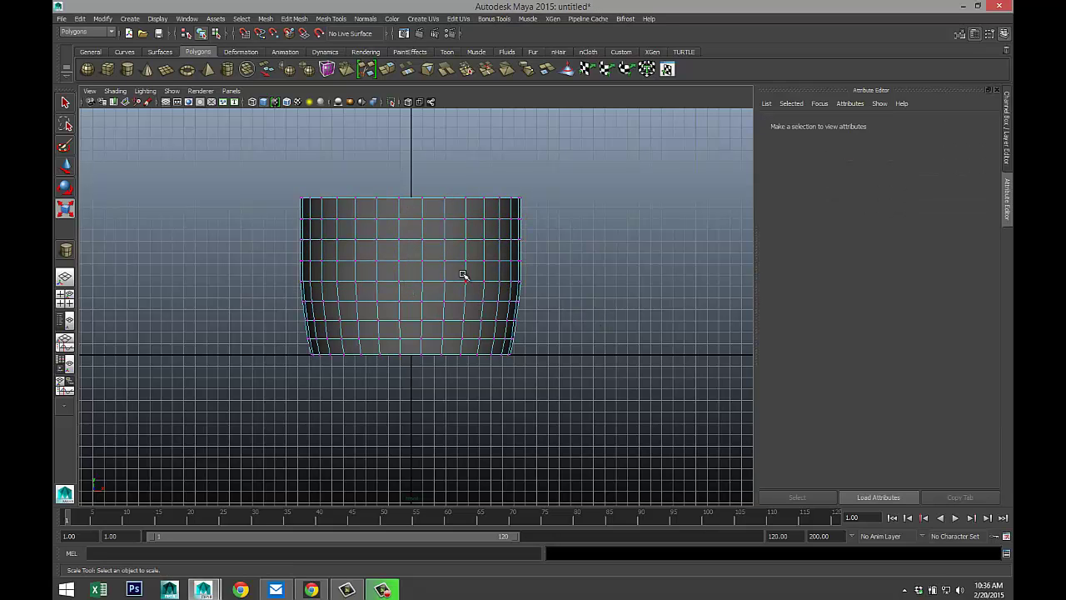
- Return to object mode and stretch the whole cylinder vertically to about 1.36 times its height
right_click_drag(445, 267, 493, 255)
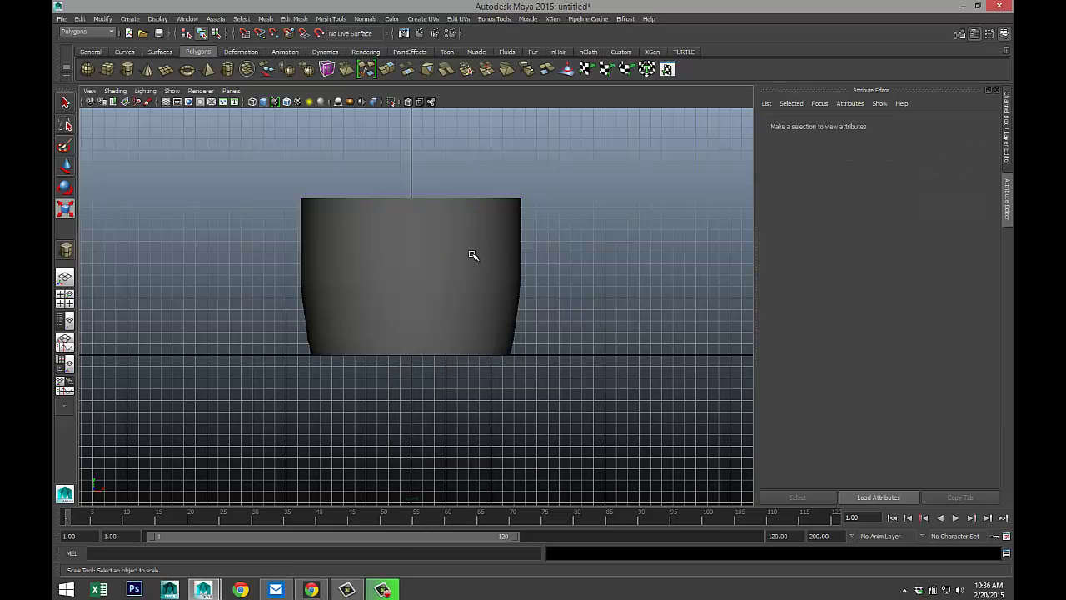
left_click(475, 258)
left_click_drag(412, 229, 411, 209)
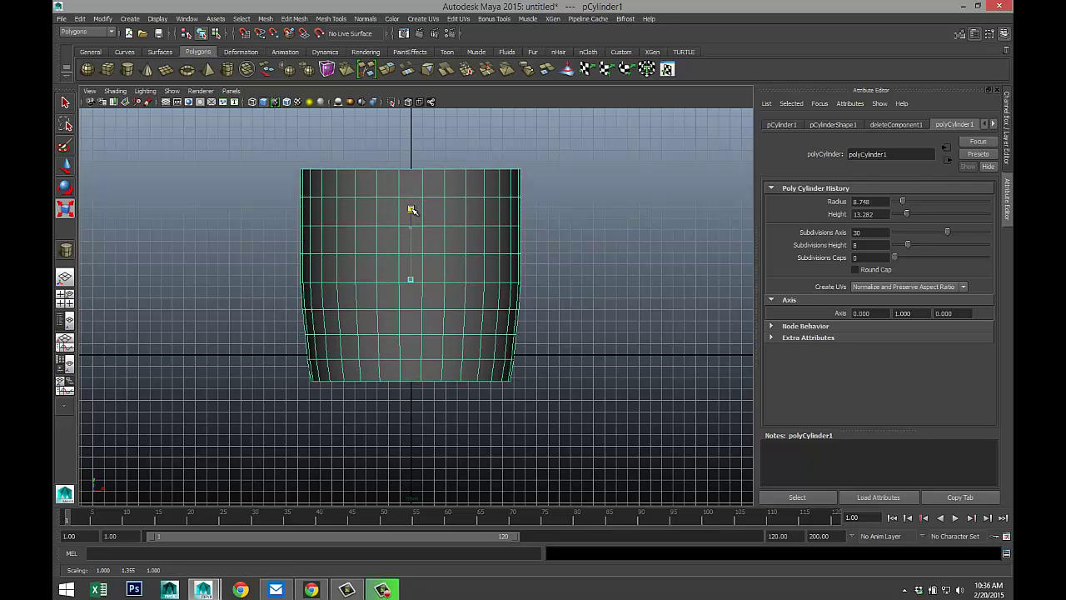
- In the perspective view, move the cylinder up along Y until its base rests on the grid
left_click(65, 296)
key("space")
right_click_drag(517, 241, 492, 350, "alt")
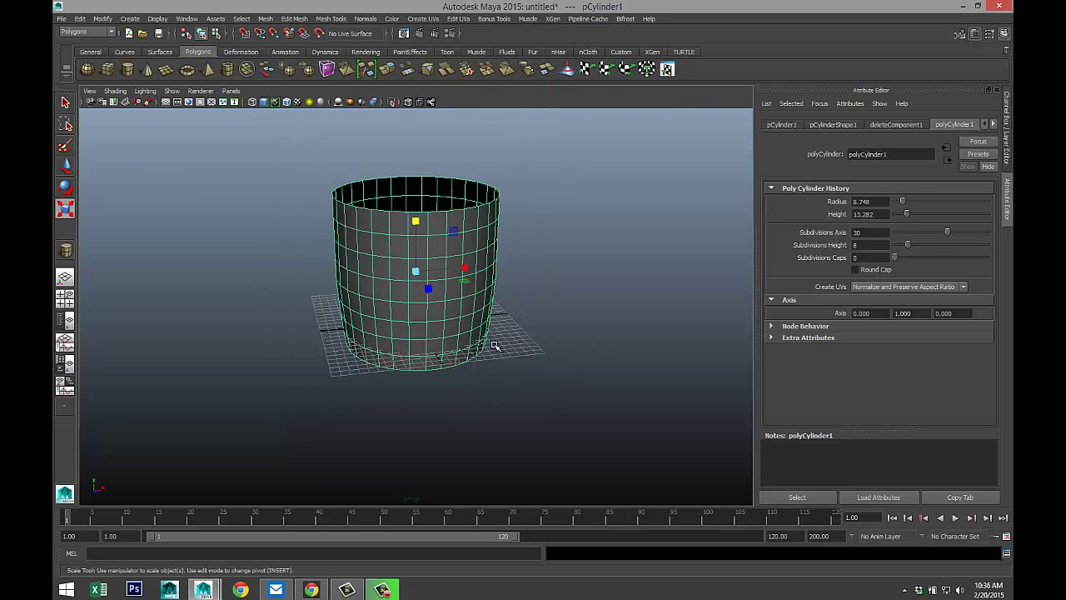
left_click_drag(492, 350, 505, 328, "alt")
key("w")
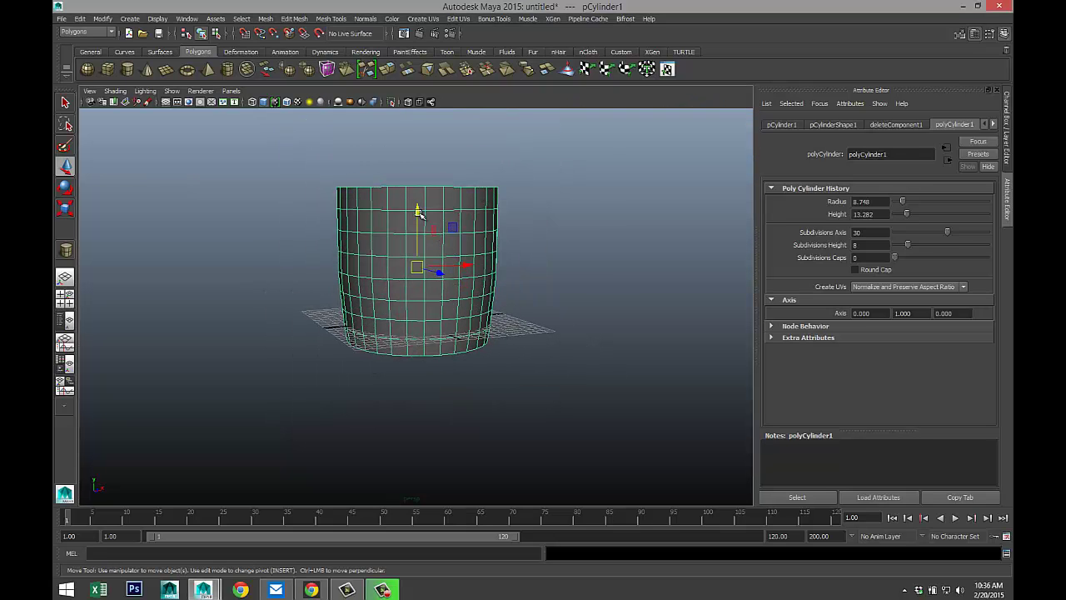
mouse_move(420, 214)
left_mouse_down()
mouse_move(420, 185)
mouse_move(426, 194)
left_mouse_up()
- Insert one edge loop just below the cylinder's top rim and another just above its bottom edge
left_click_drag(571, 340, 489, 345, "alt")
right_click_drag(488, 345, 592, 316, "alt")
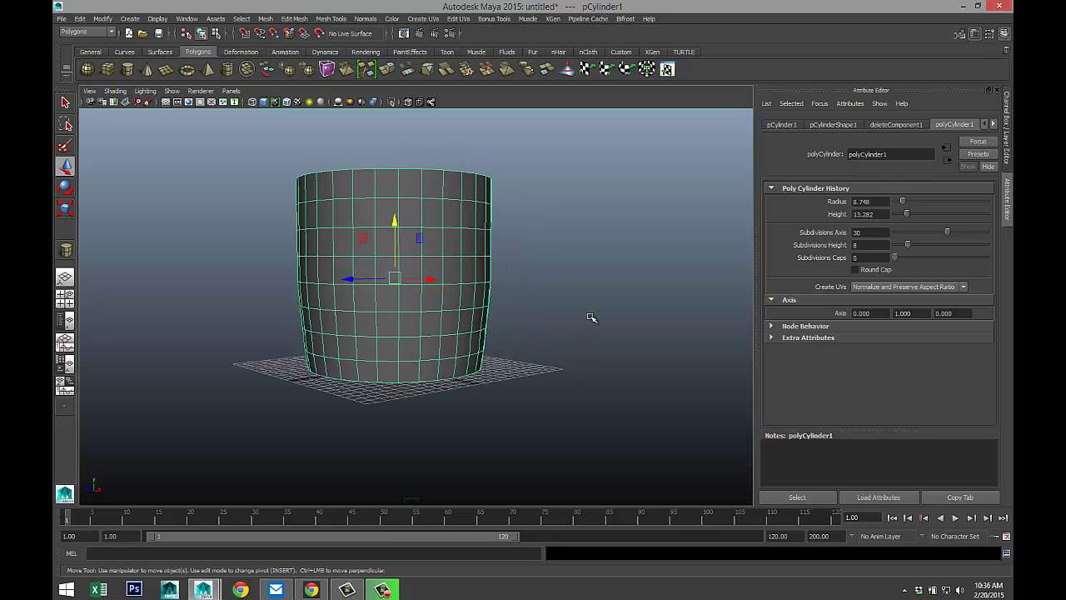
left_click_drag(593, 316, 550, 328, "alt")
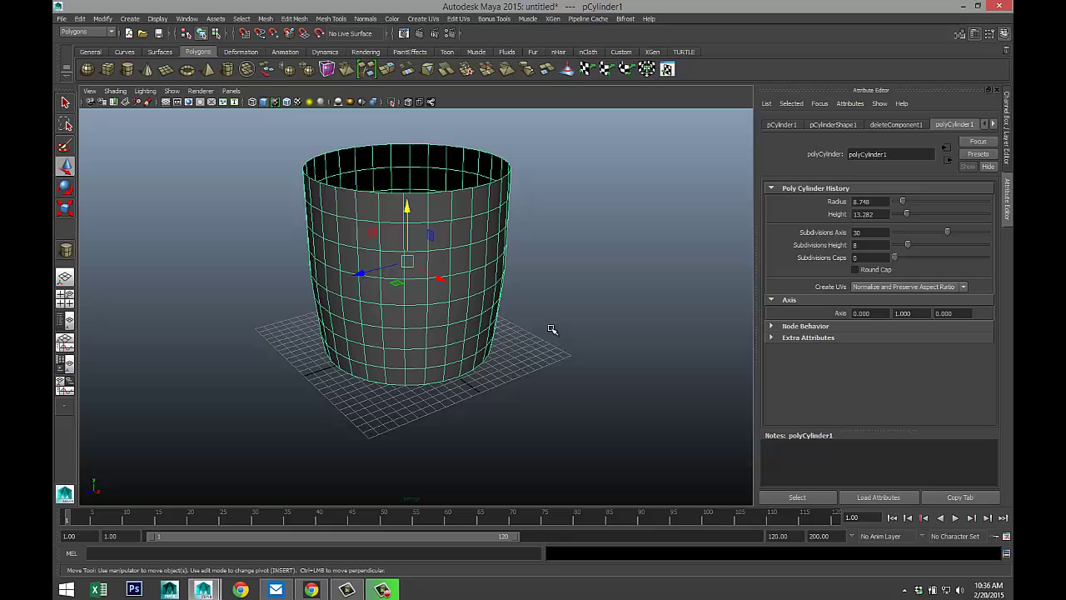
left_click(331, 18)
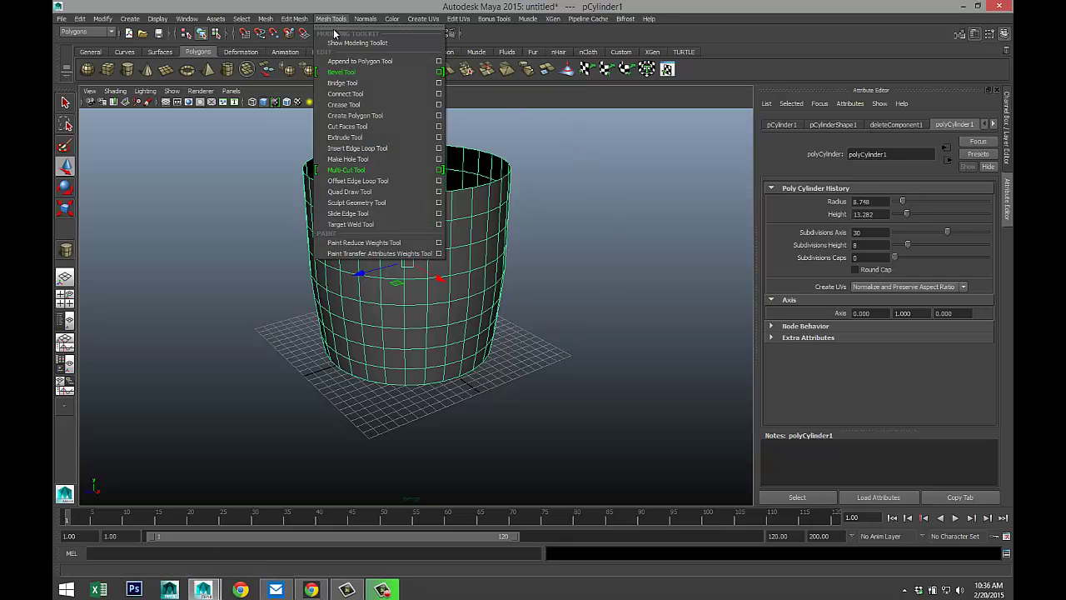
left_click(388, 152)
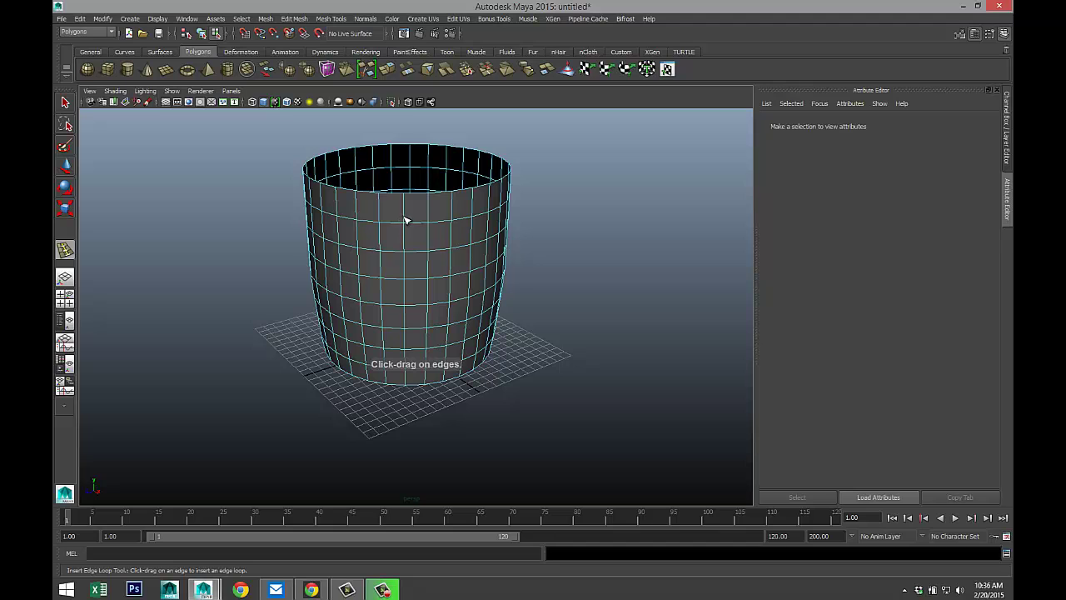
left_click_drag(406, 217, 409, 205)
left_click_drag(536, 311, 480, 327, "alt")
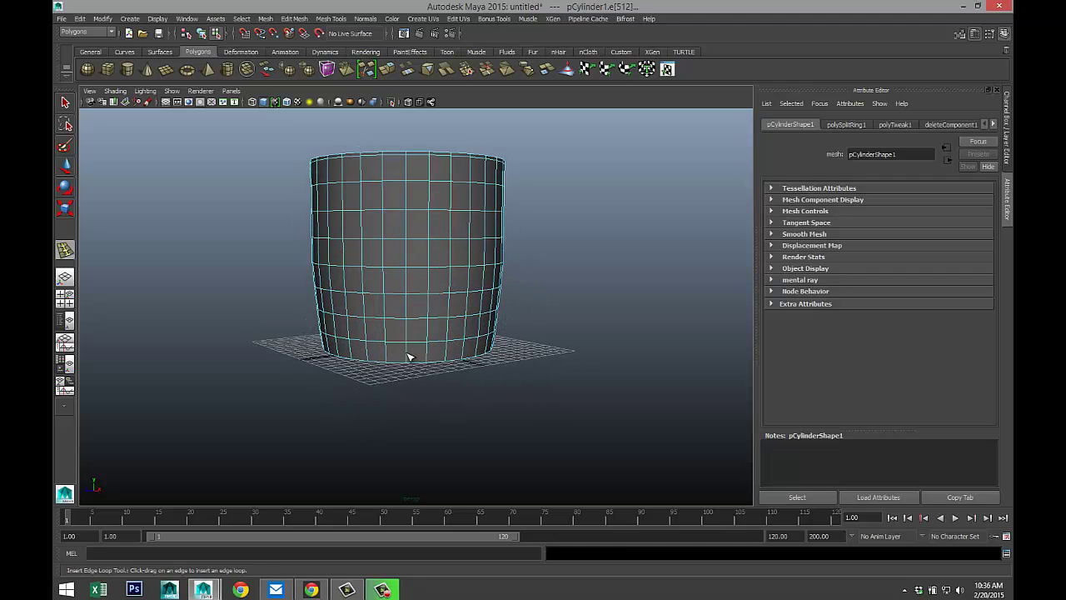
left_click_drag(409, 357, 410, 364)
key("q")
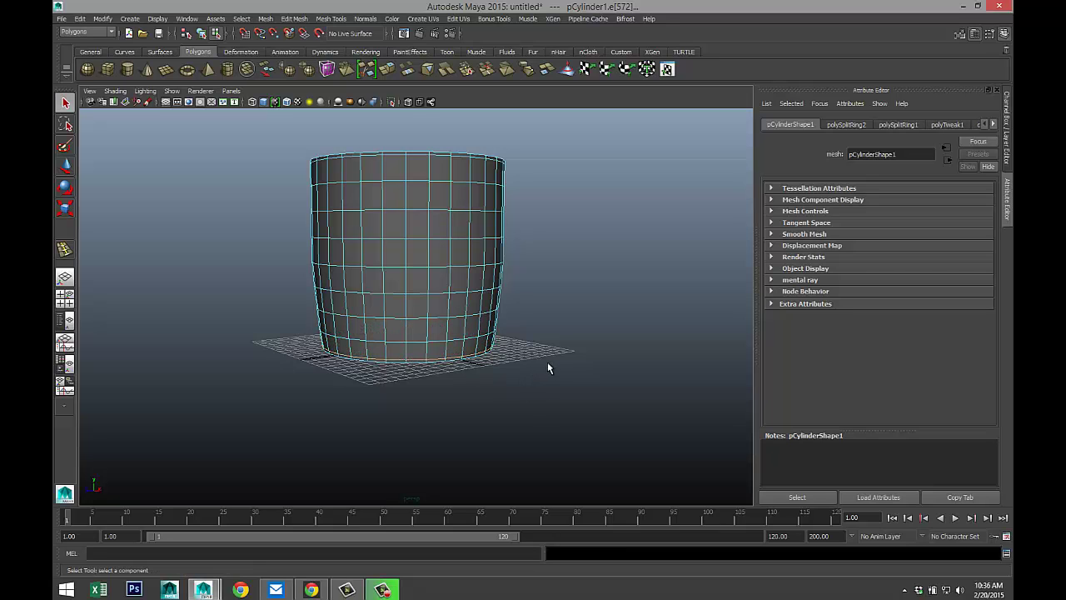
- Select the whole cylinder in object mode, preview it smoothed to check its edges, and restore the unsmoothed display
left_click_drag(550, 364, 464, 240, "alt")
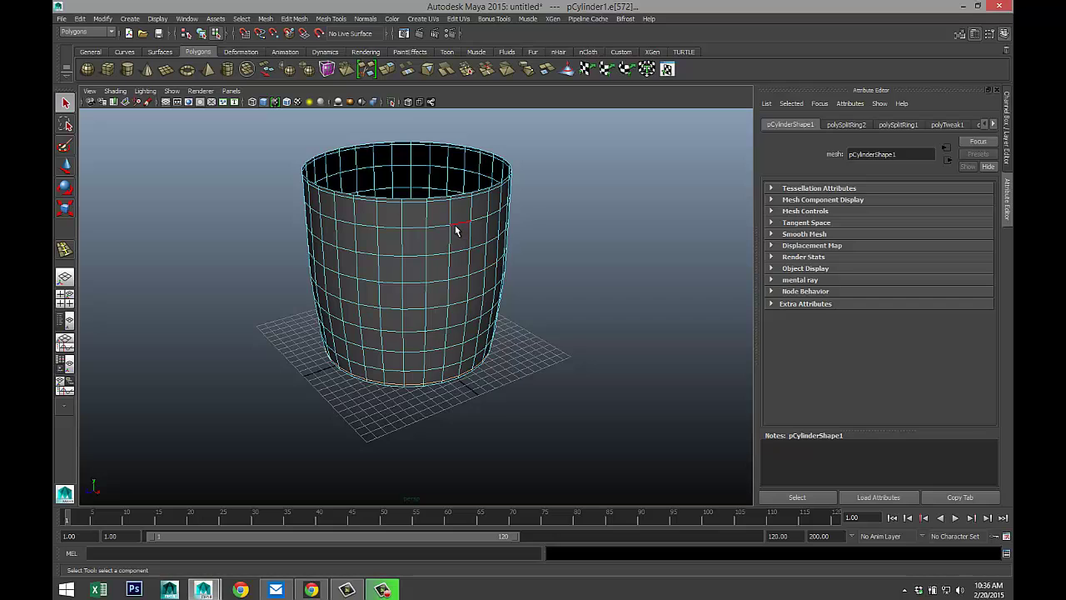
right_click_drag(455, 225, 475, 212)
left_click(476, 214)
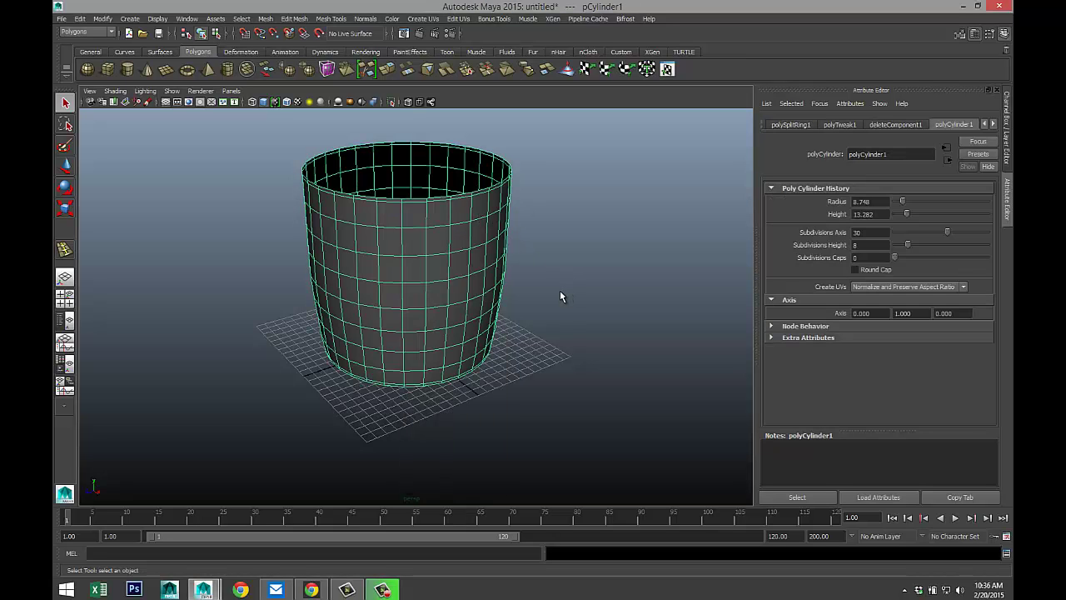
key("3")
scroll(555, 292, "up", 3)
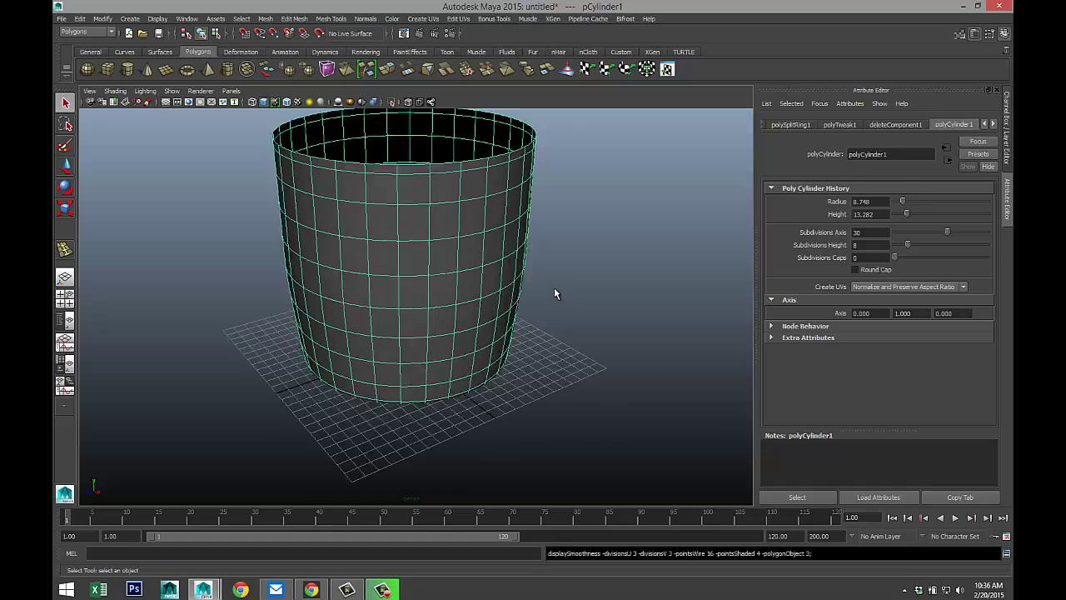
left_click_drag(555, 292, 597, 242, "alt")
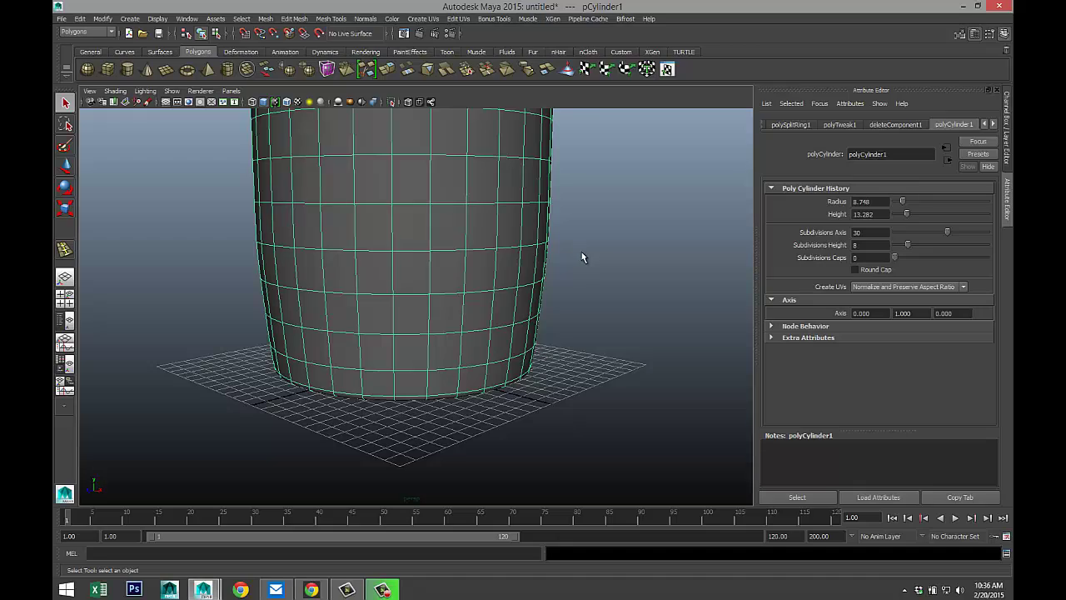
key("1")
scroll(573, 268, "down", 3)
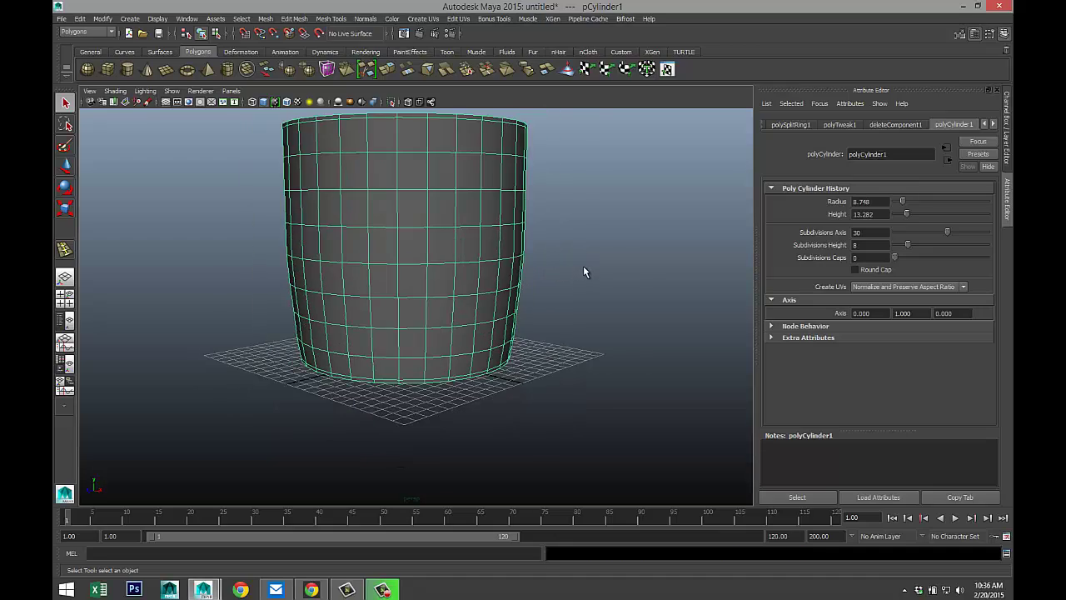
- Extrude all faces of the cylinder with a thickness of 0.35 to give the wall depth
left_click_drag(576, 240, 492, 284, "alt")
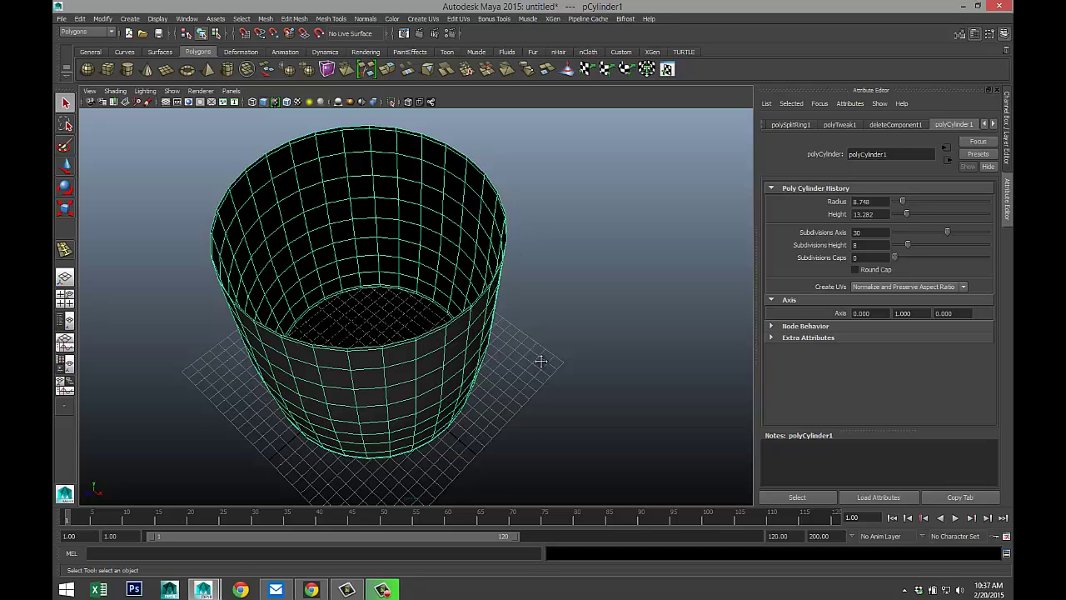
mouse_move(540, 361)
left_mouse_down("alt")
mouse_move(550, 395)
mouse_move(555, 369)
left_mouse_up("alt")
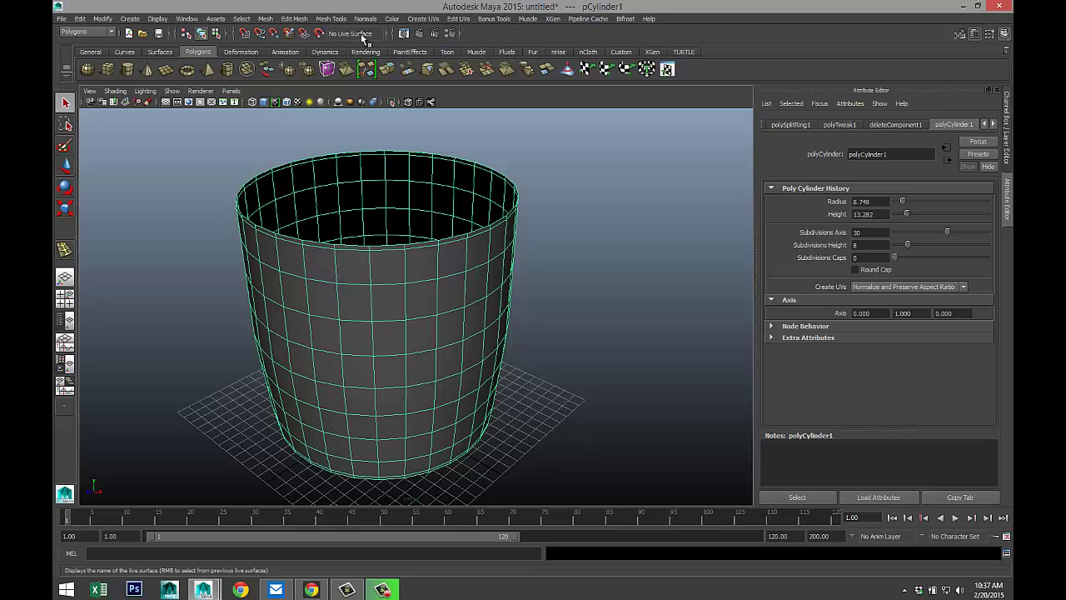
left_click(297, 19)
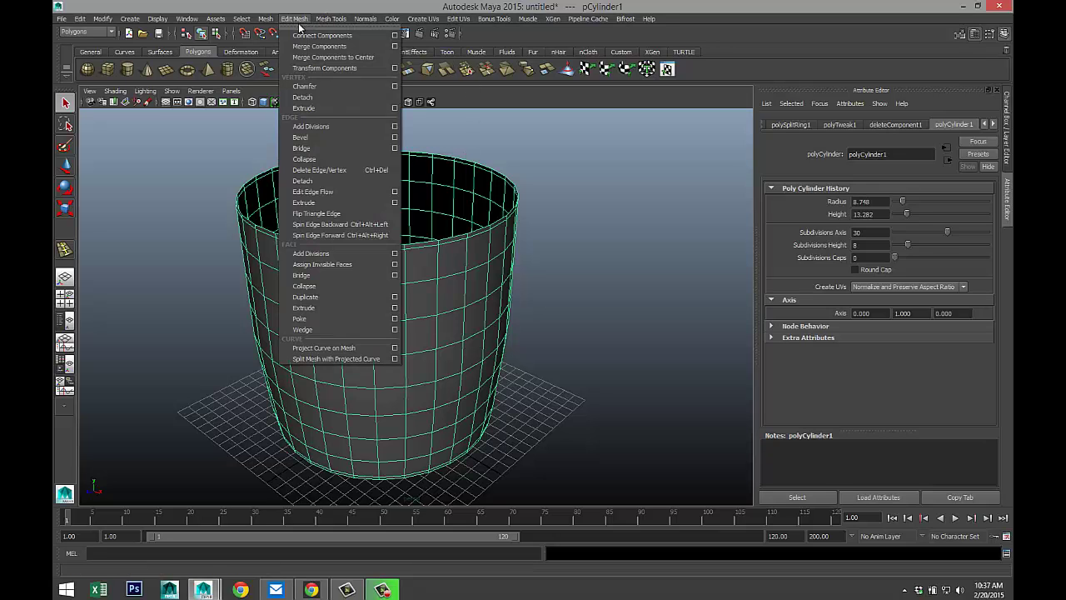
left_click(321, 308)
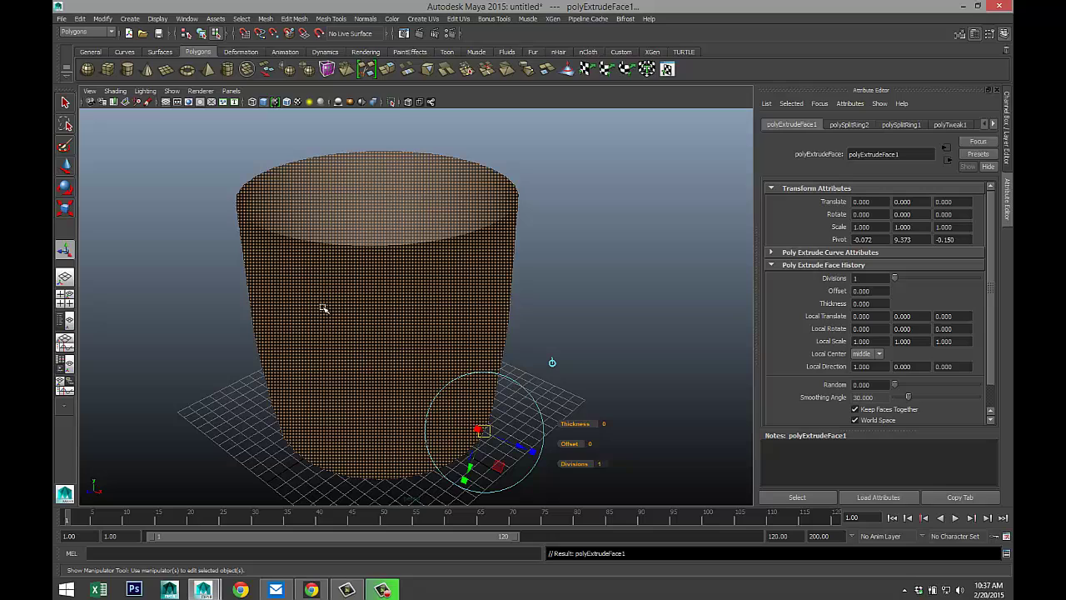
left_click(606, 424)
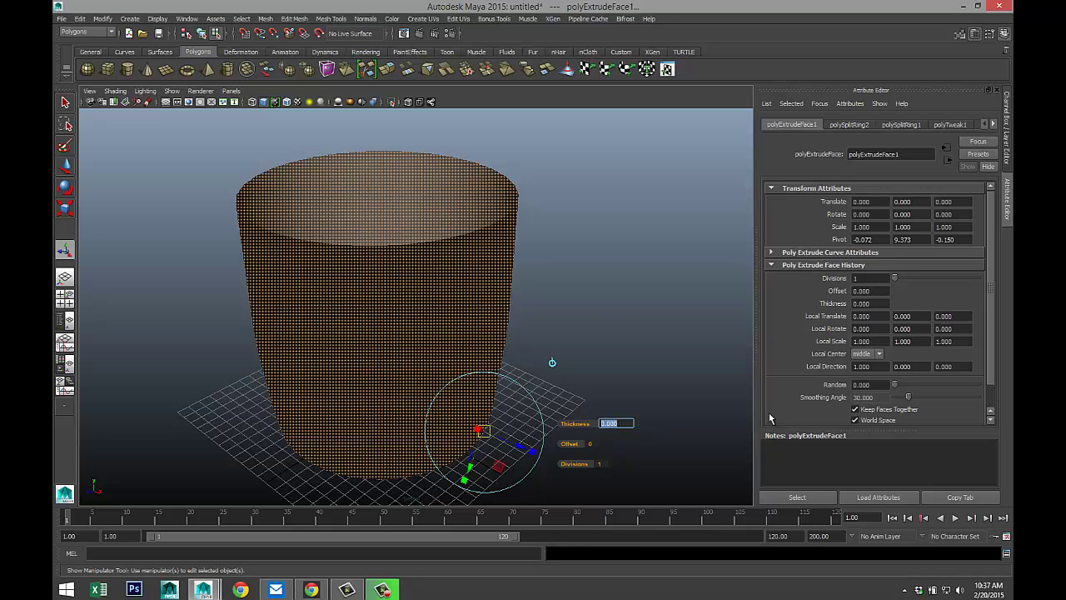
type("0.35")
key("Return")
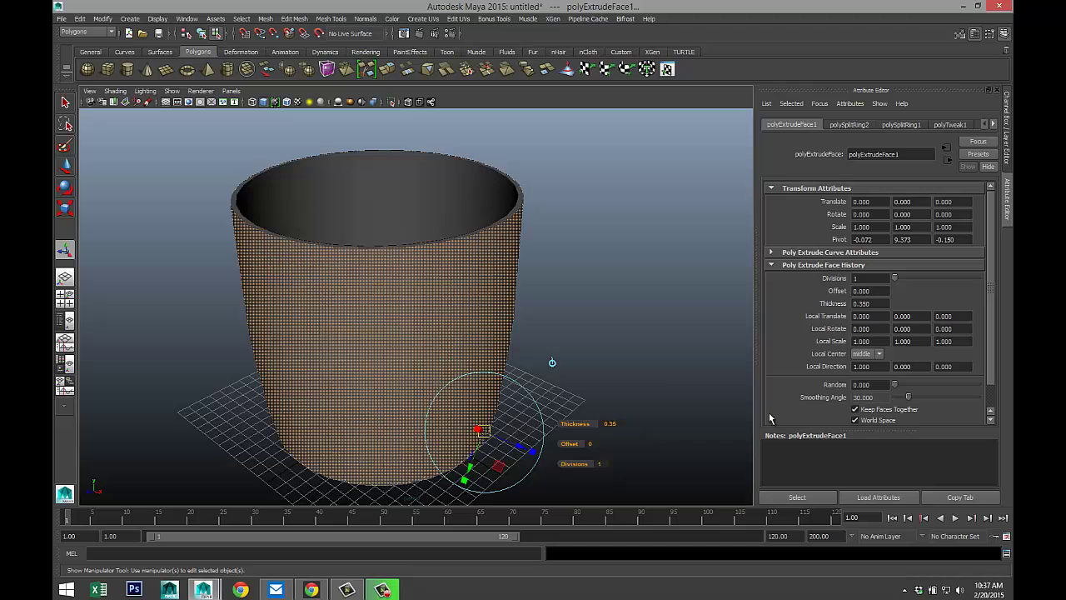
- Examine the cylinder's thickened wall and inner floor from above, and clear the face selection
left_click_drag(605, 351, 616, 303, "alt")
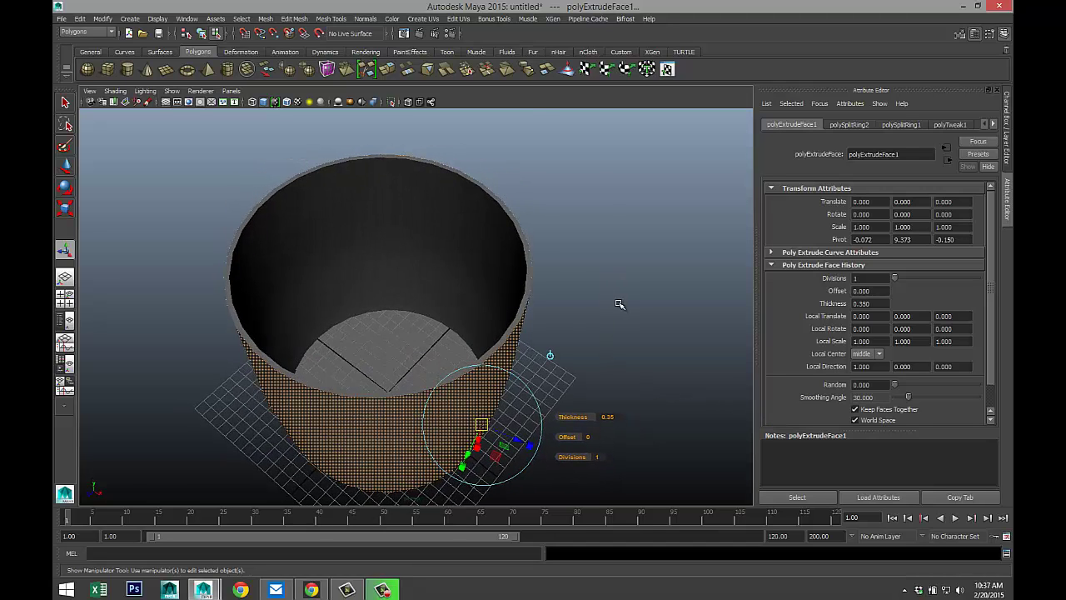
scroll(618, 304, "up", 3)
scroll(621, 305, "down", 4)
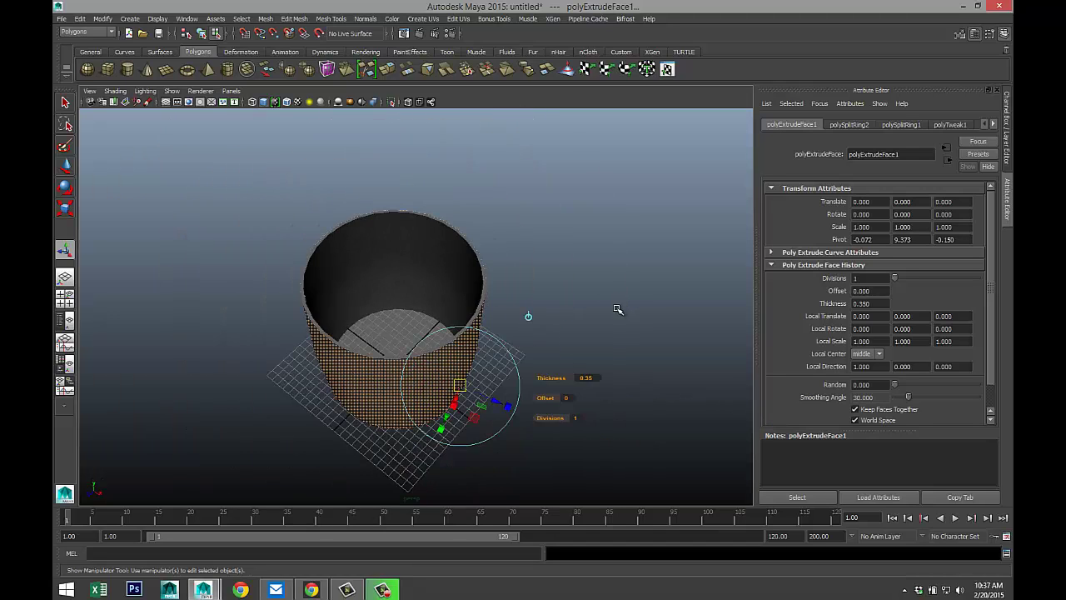
scroll(621, 306, "up", 2)
left_click(667, 320)
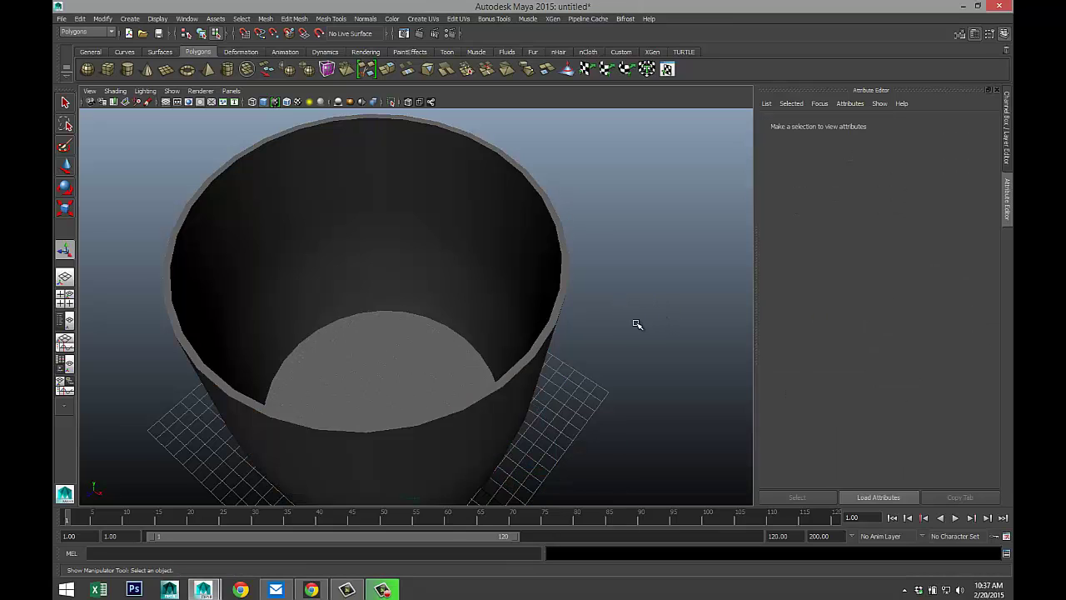
scroll(633, 333, "down", 4)
left_click_drag(631, 340, 621, 334, "alt")
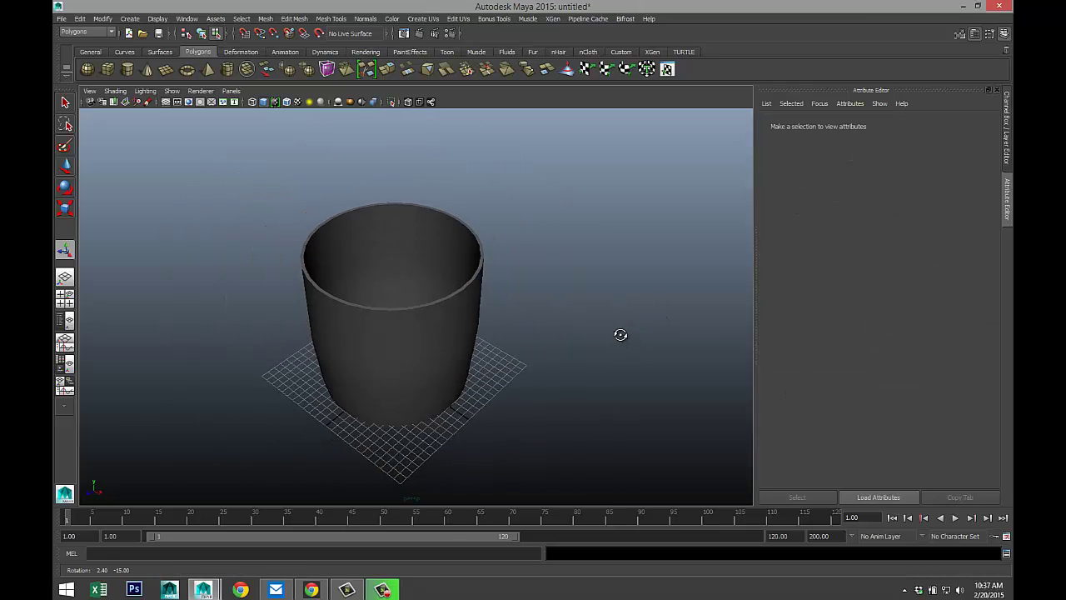
- Return the cylinder to object mode, preview it smoothed to check the rim and walls, and restore the unsmoothed display
right_click(459, 320)
left_click(463, 312)
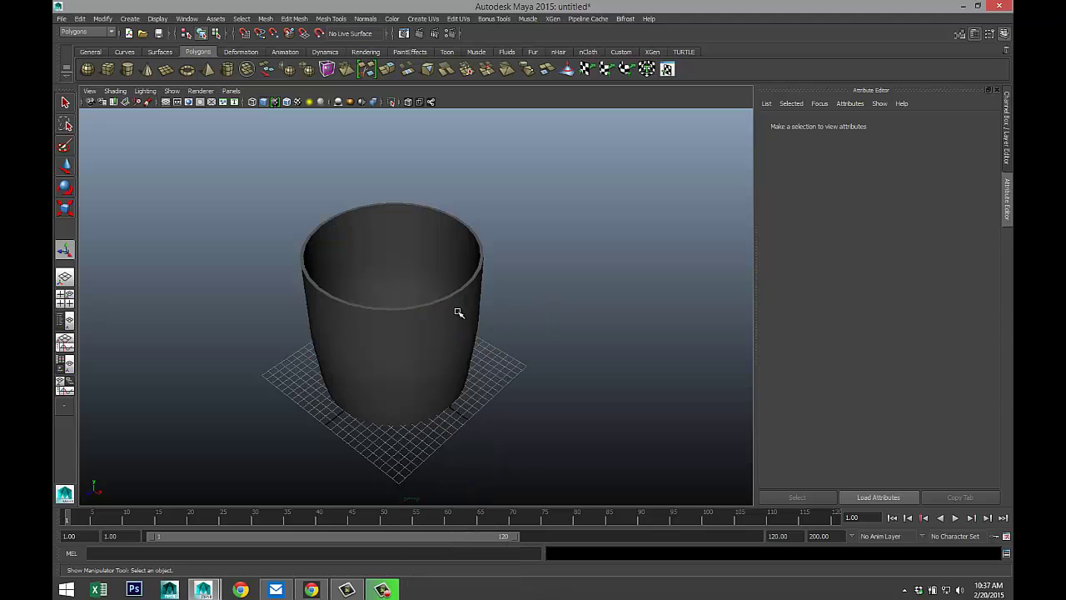
left_click(458, 312)
scroll(542, 341, "up", 3)
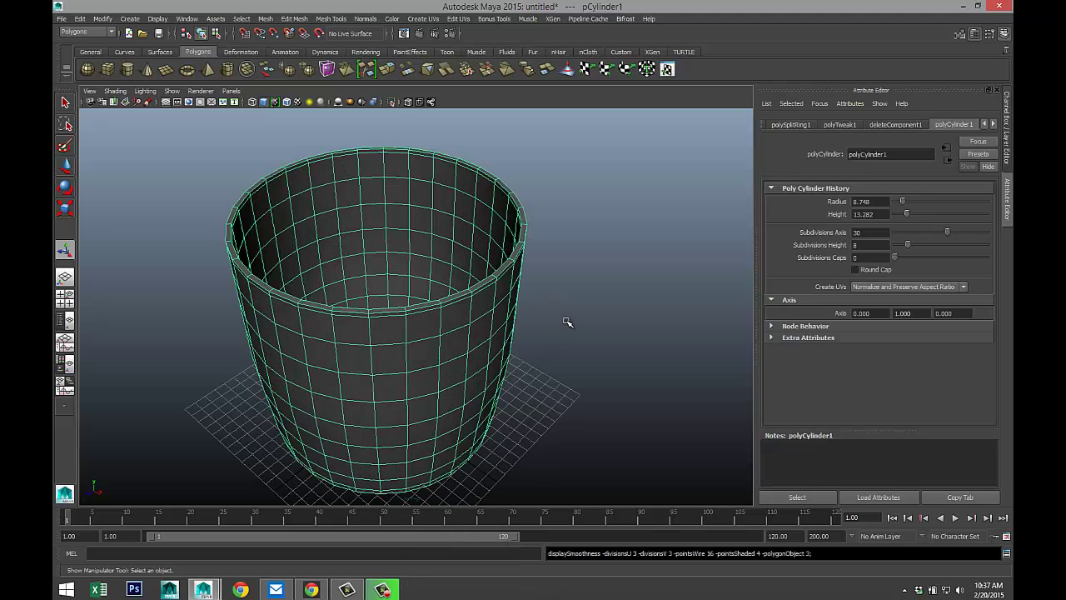
left_click(605, 329)
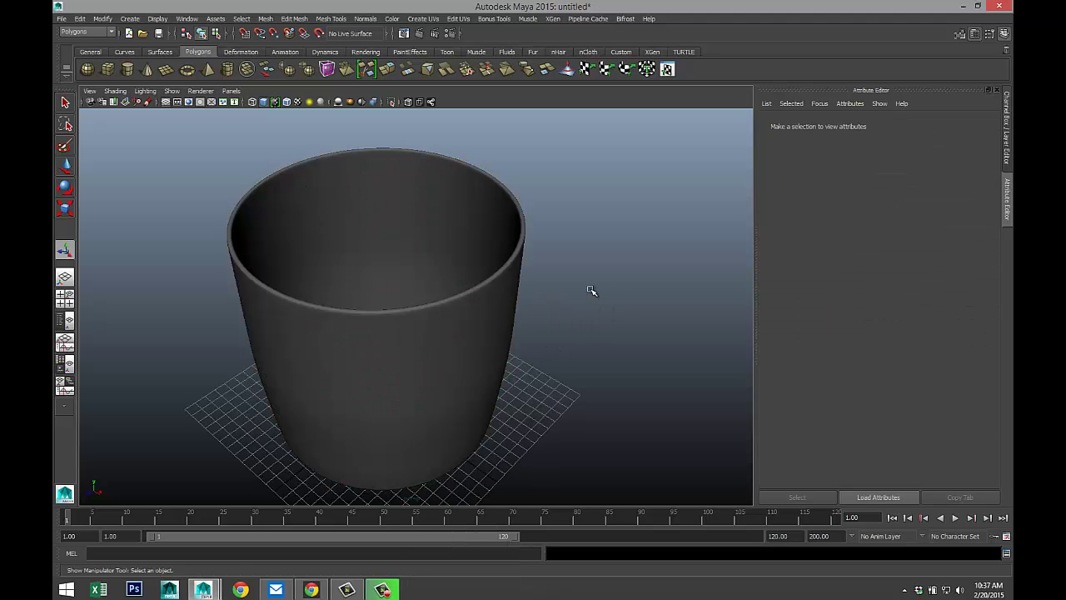
mouse_move(592, 291)
left_mouse_down("alt")
mouse_move(578, 312)
mouse_move(569, 276)
mouse_move(633, 265)
mouse_move(667, 237)
mouse_move(565, 219)
mouse_move(522, 289)
mouse_move(578, 306)
mouse_move(617, 286)
mouse_move(597, 293)
left_mouse_up("alt")
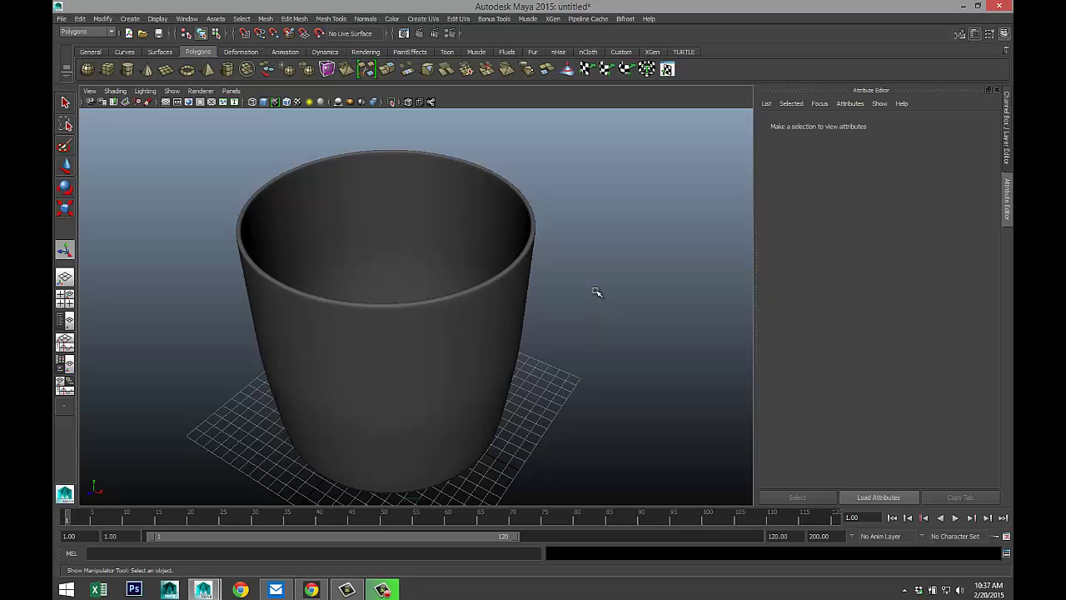
left_click(476, 361)
key("1")
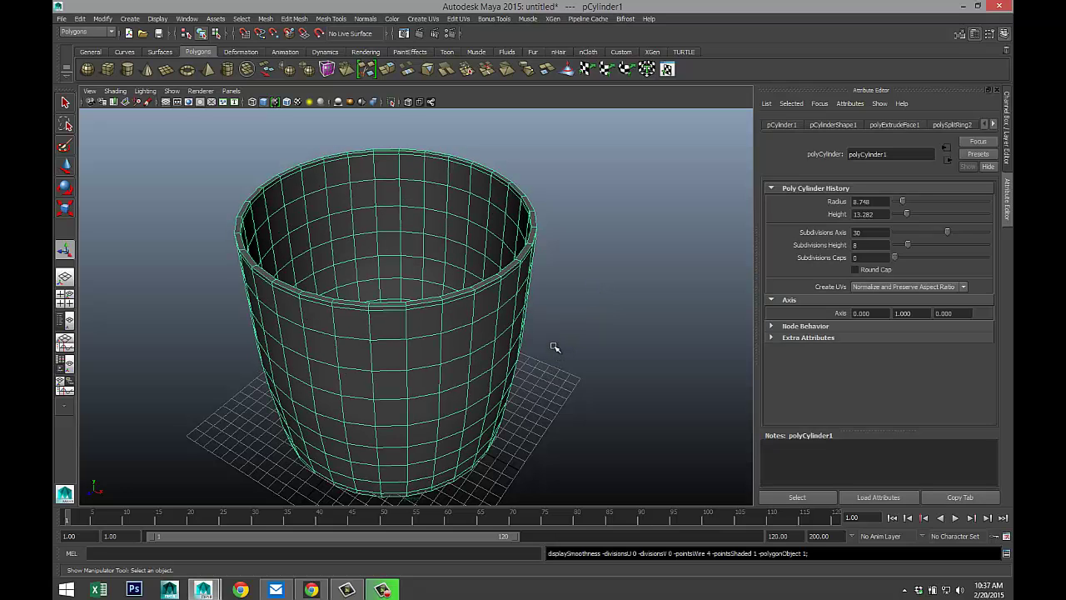
- Rotate the cylinder about -0.7 degrees around Y to line up a vertical edge with the grid's centre line, and check the alignment
left_click_drag(568, 346, 475, 311, "alt")
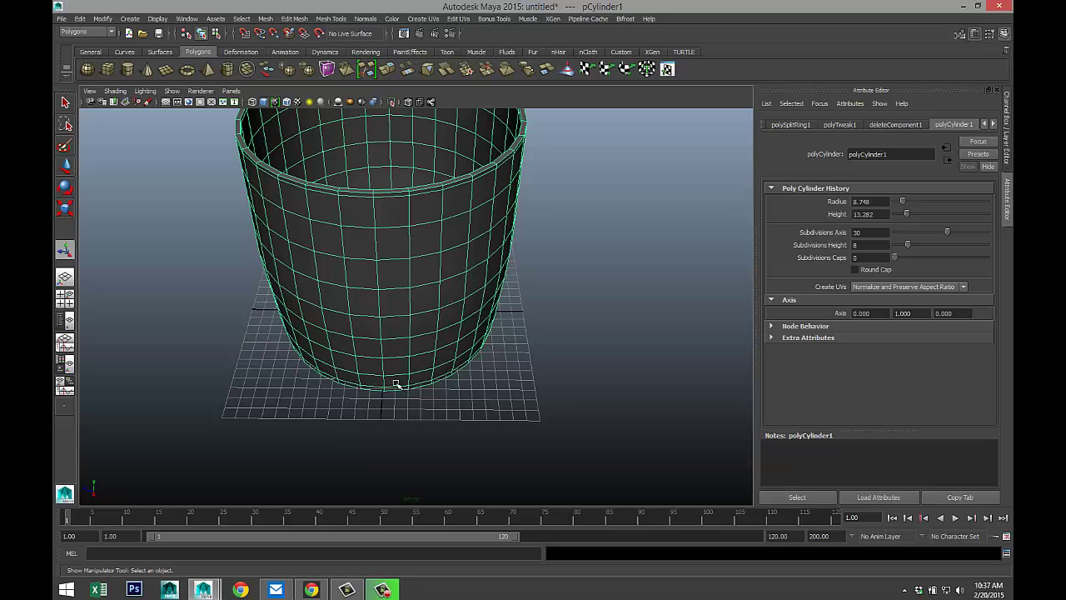
left_click_drag(435, 349, 408, 323, "alt")
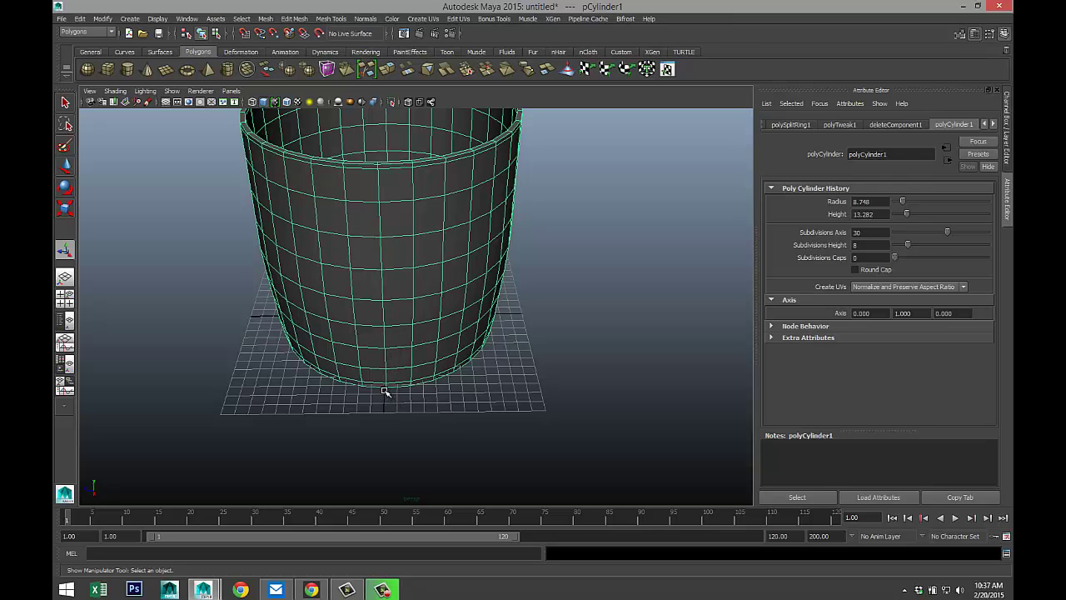
left_click_drag(466, 409, 481, 392, "alt")
key("e")
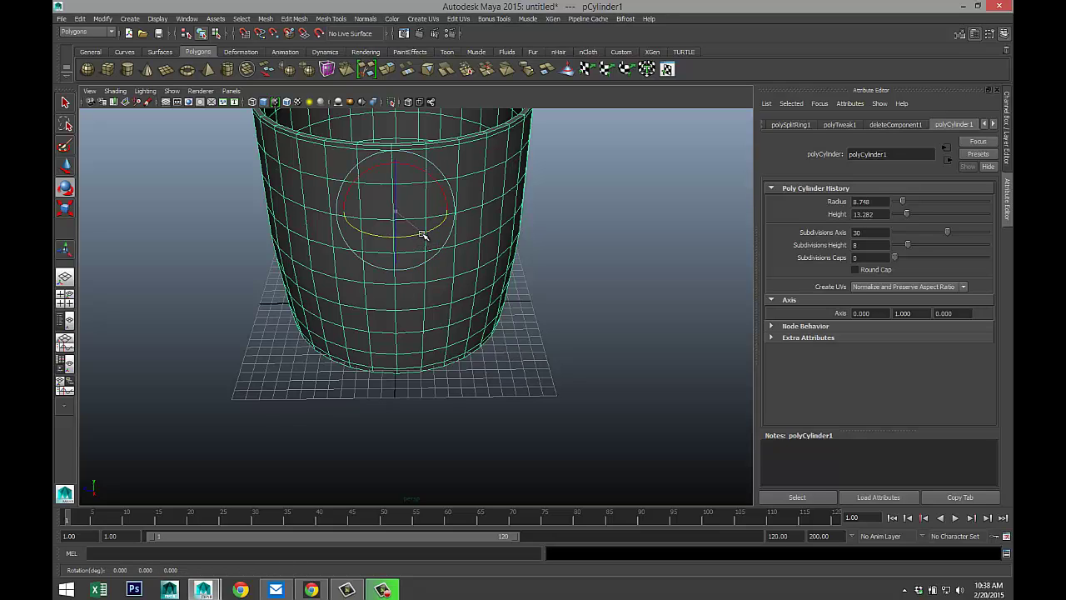
left_click_drag(423, 235, 423, 236)
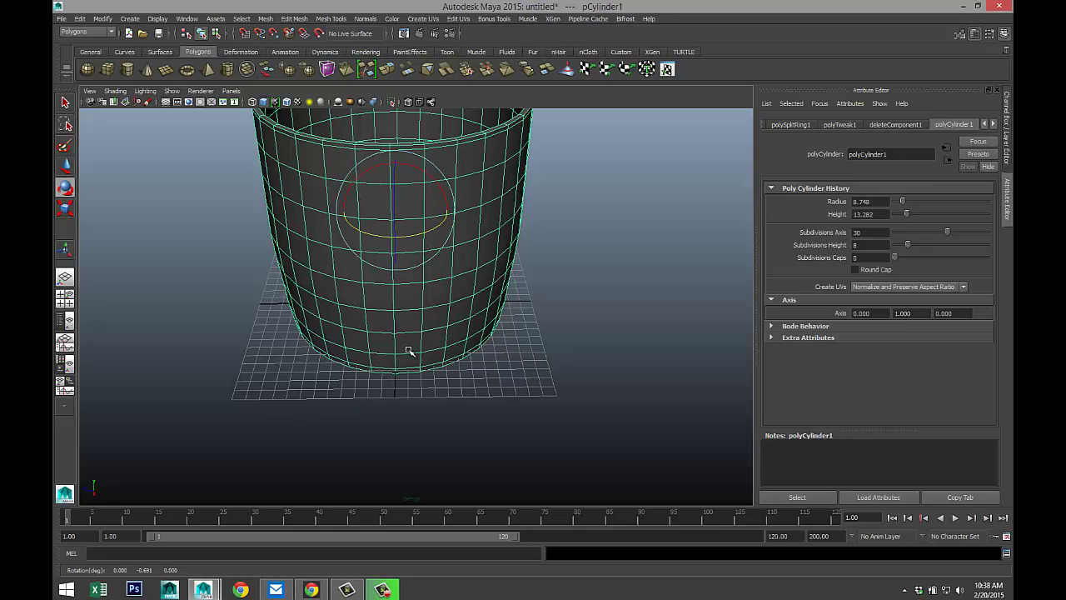
scroll(415, 411, "up", 5)
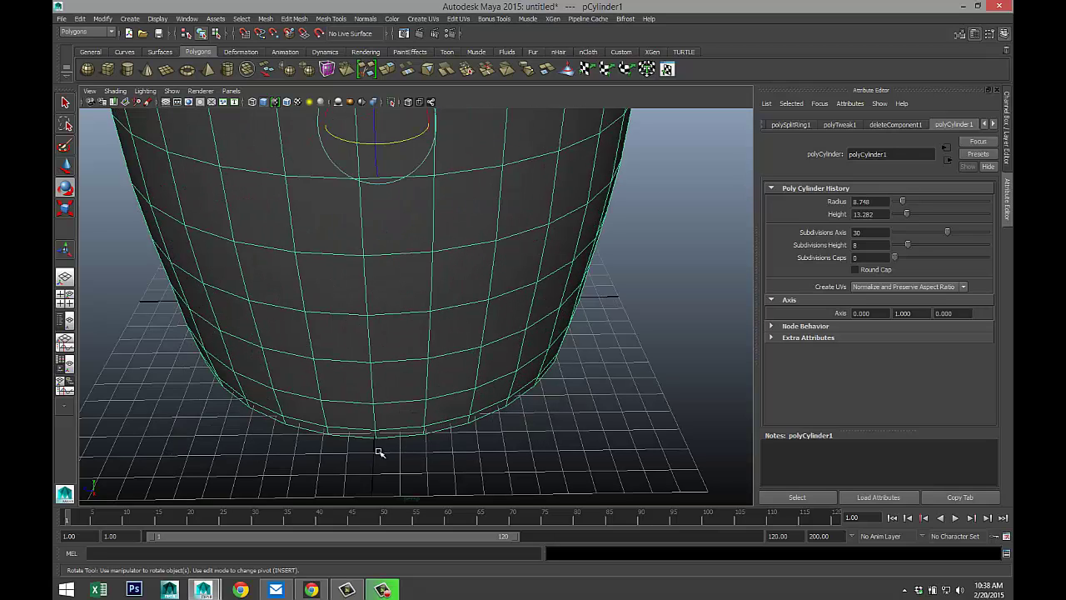
scroll(401, 414, "down", 5)
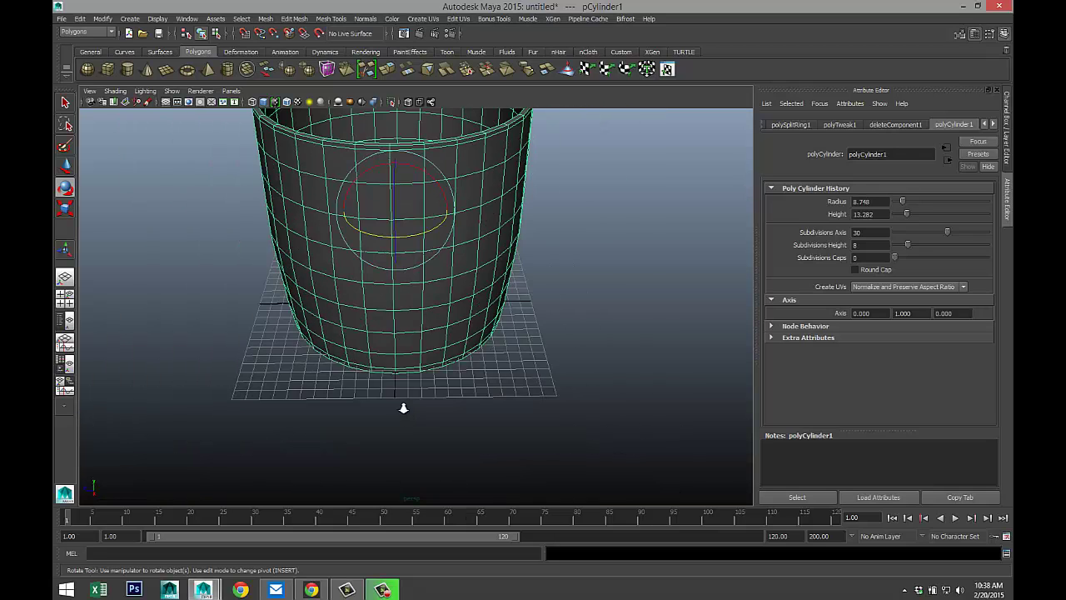
scroll(401, 414, "up", 4)
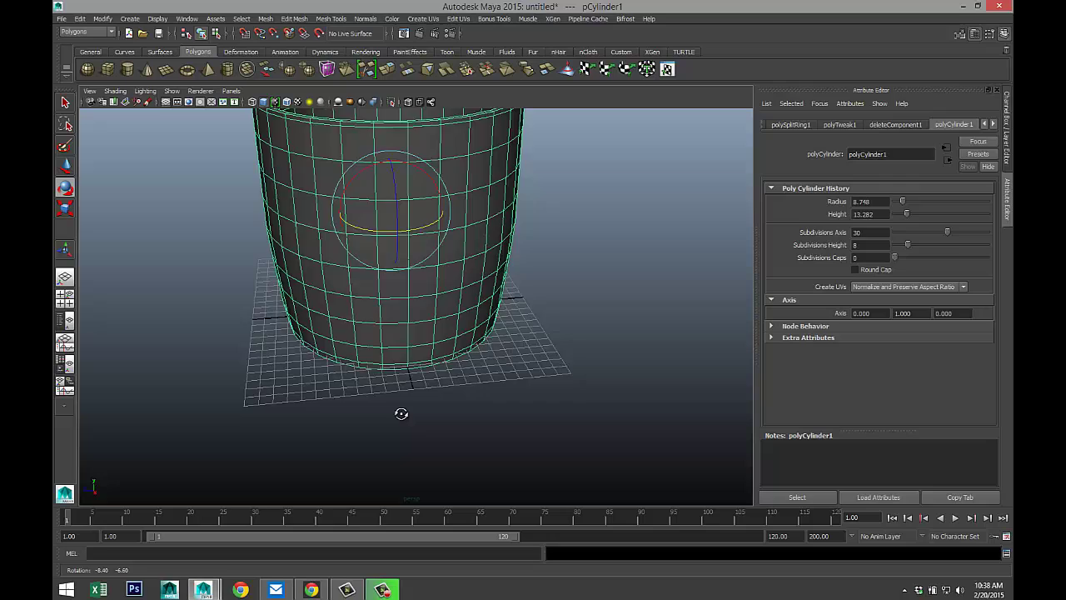
scroll(400, 414, "down", 5)
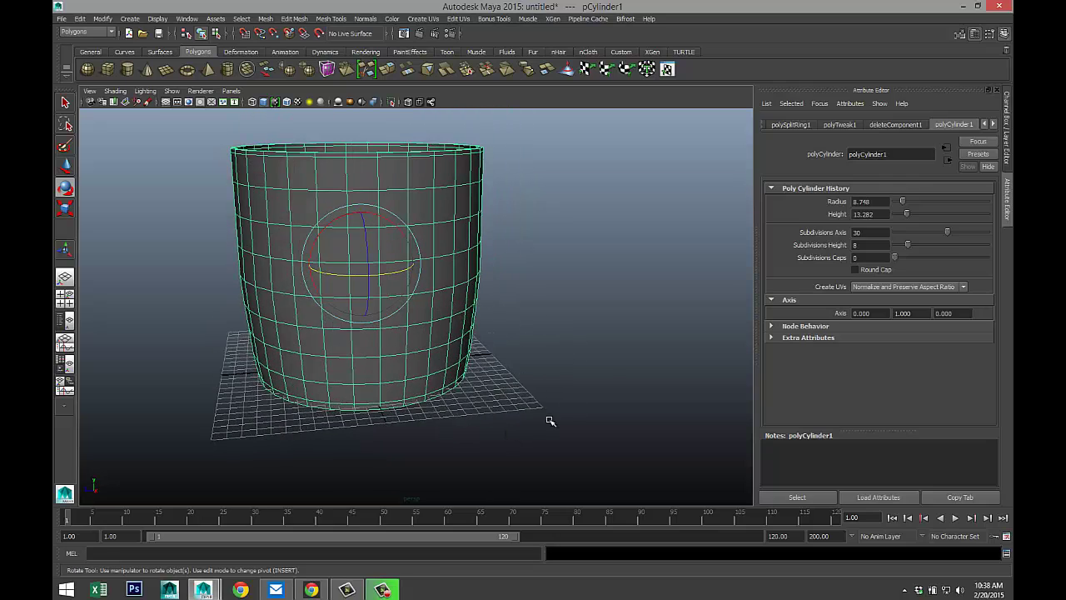
left_click(596, 376)
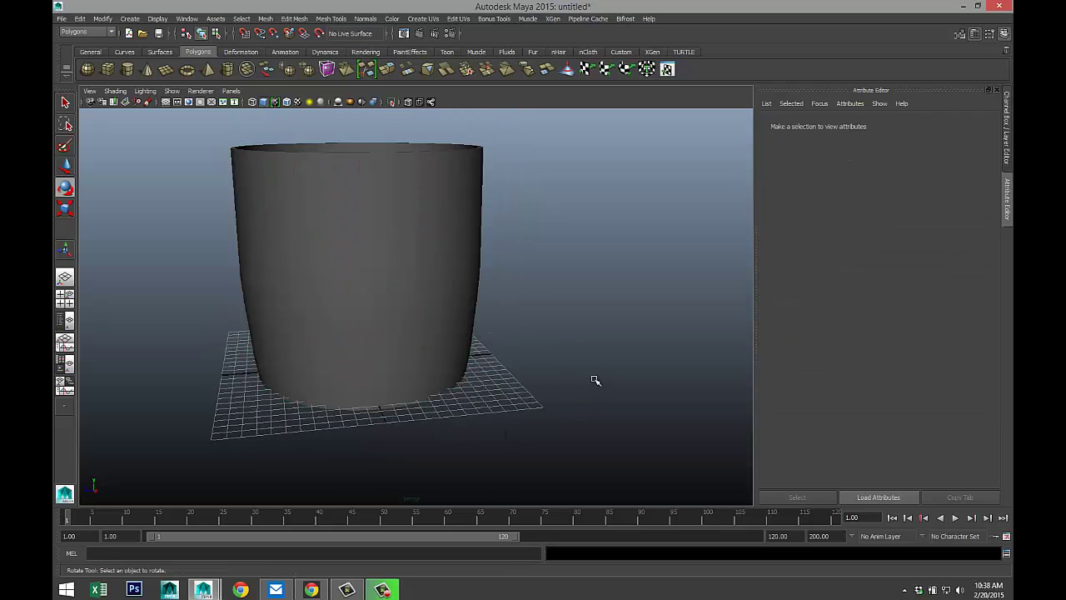
left_click_drag(556, 394, 543, 414, "alt")
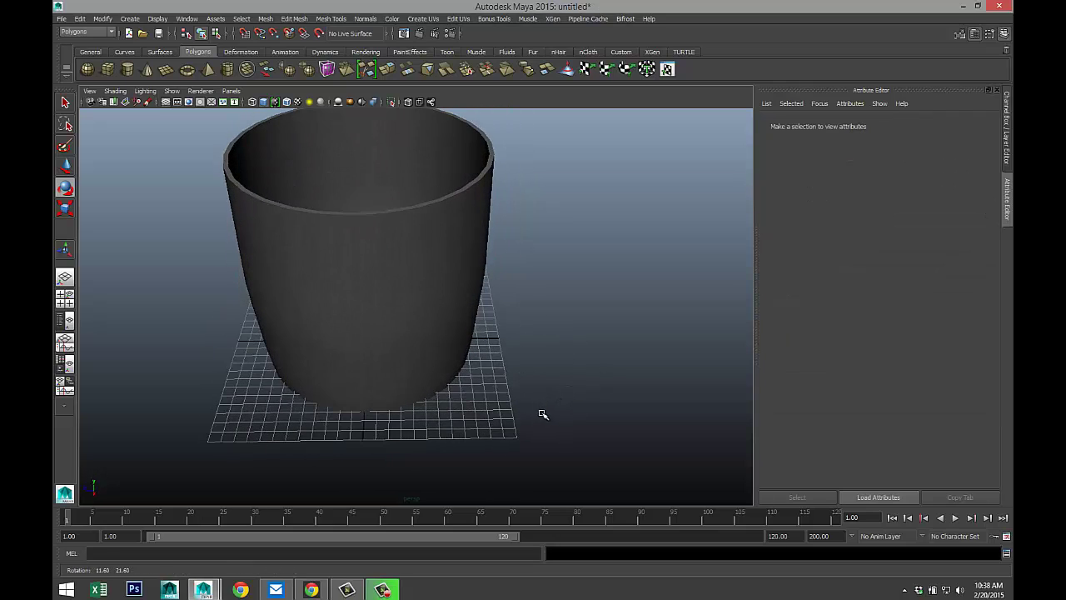
- In face mode, delete two side-by-side faces of the outer wall in the second large row below the rim, centred on the aligned edge
left_click(410, 322)
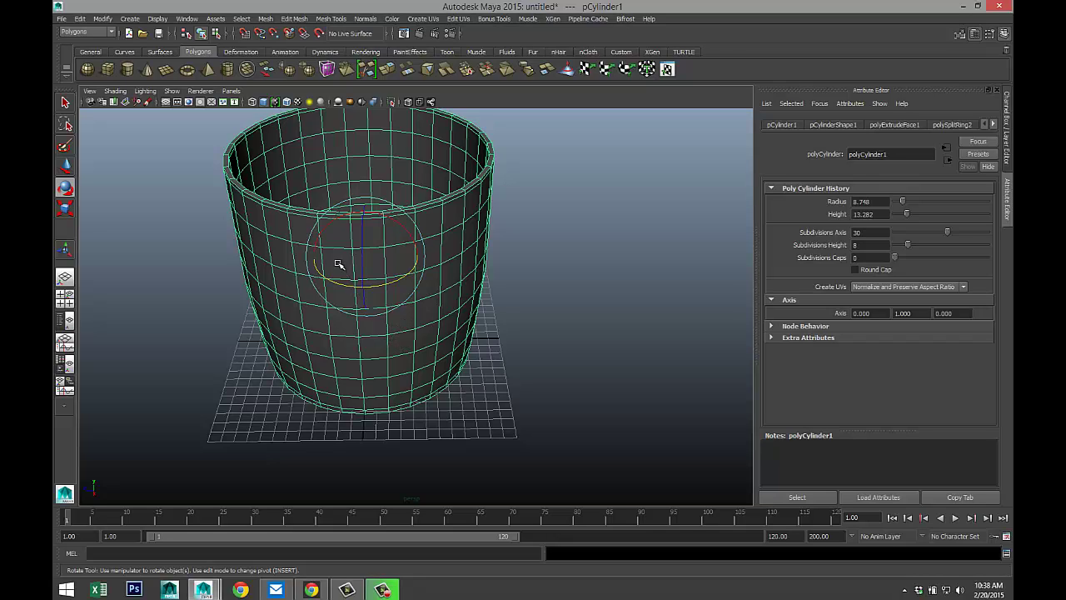
right_click_drag(338, 264, 344, 286)
right_click_drag(344, 294, 341, 291)
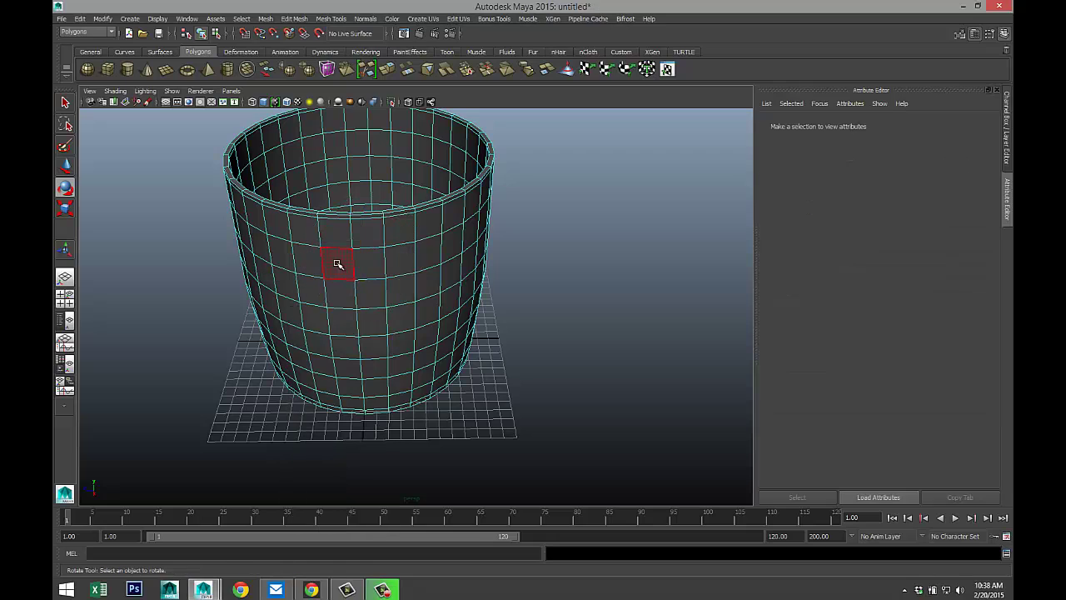
left_click(341, 262)
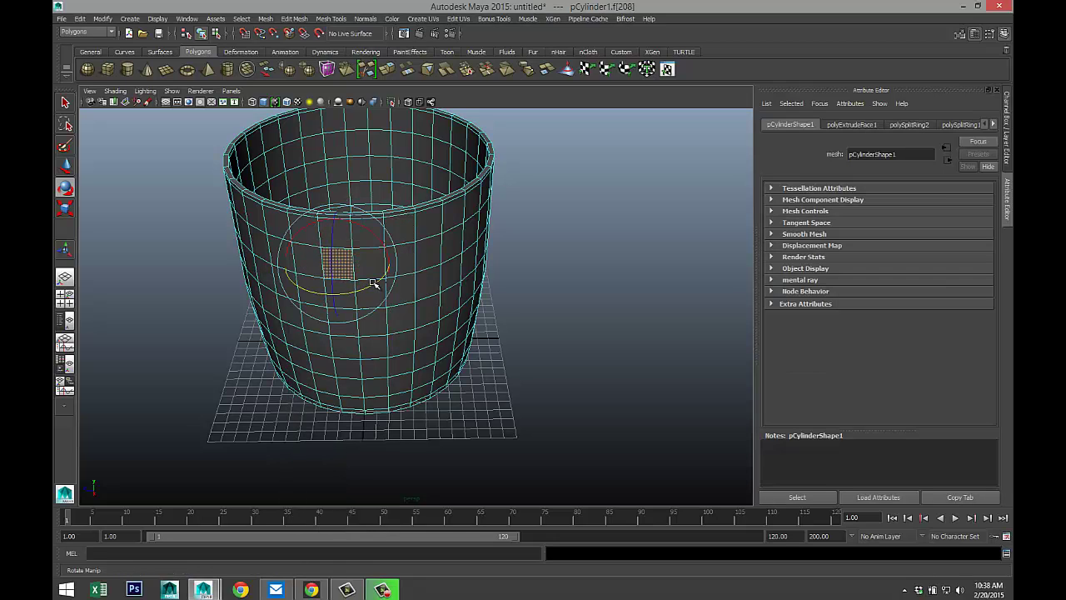
key("w")
left_click(372, 265, "shift")
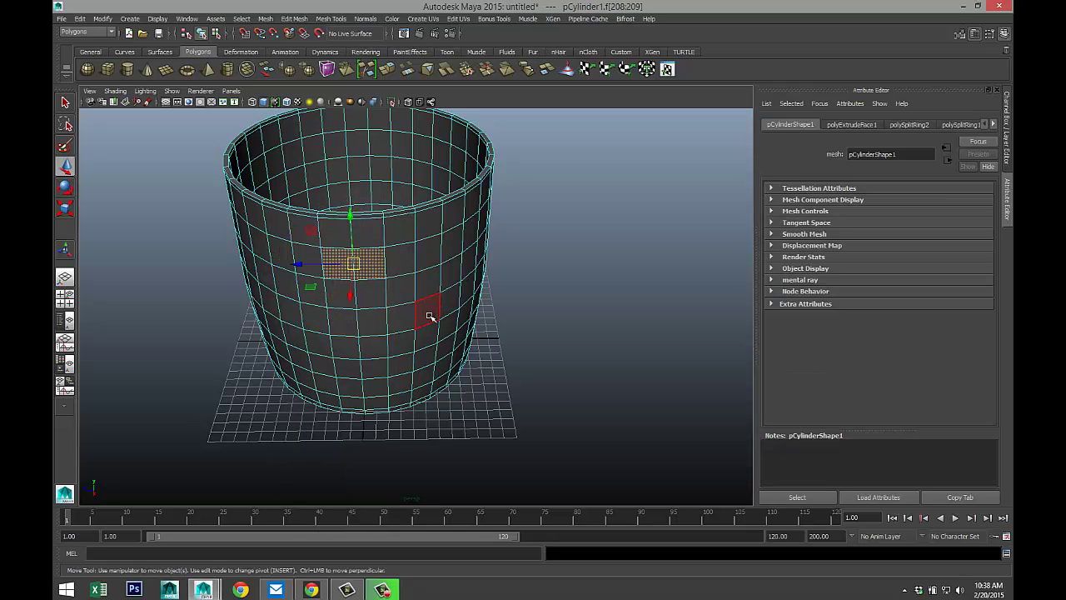
key("Delete")
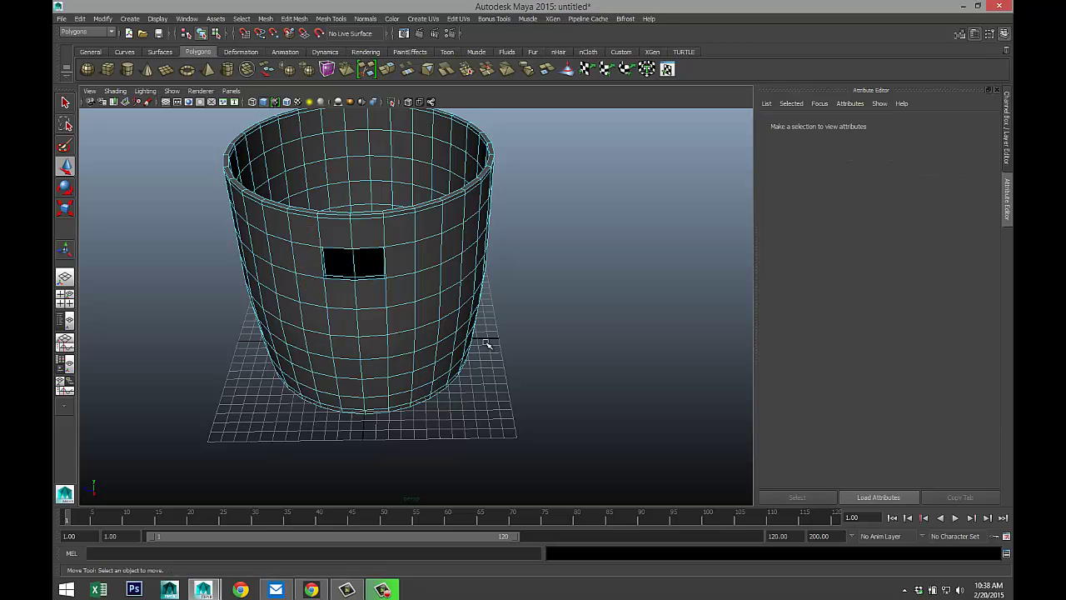
- Delete the two matching side-by-side faces low on the outer wall, directly below the upper opening
left_click_drag(488, 344, 499, 311, "alt")
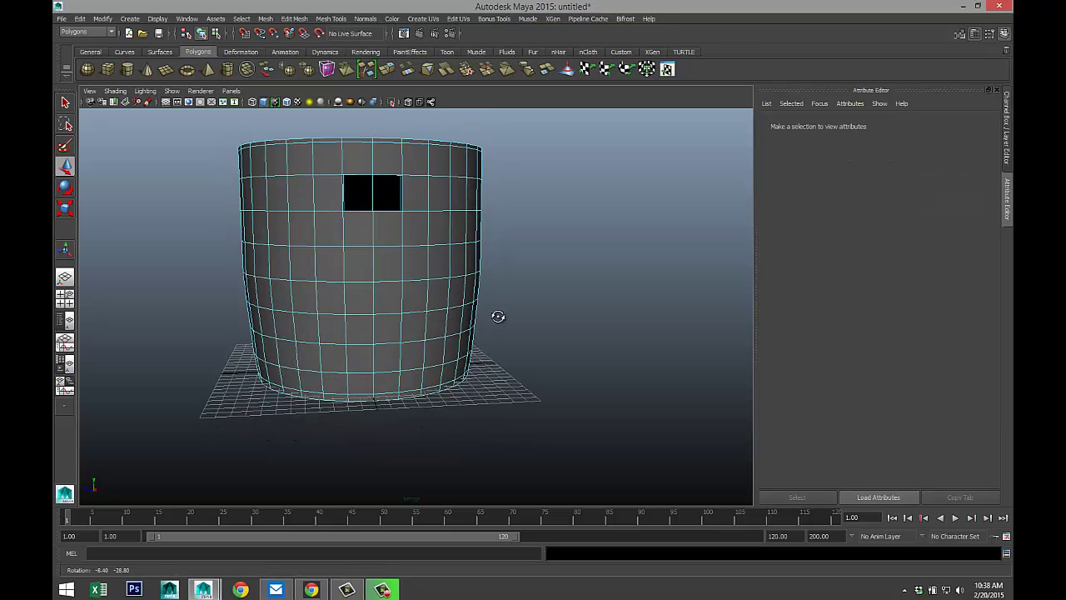
left_click(360, 336)
left_click(388, 333, "shift")
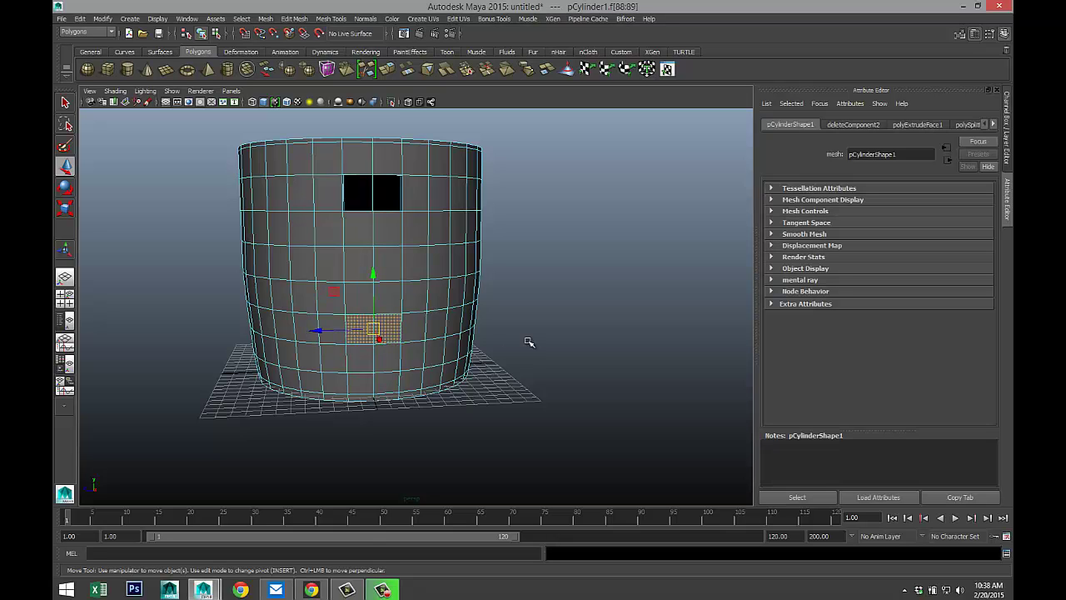
key("Delete")
- Examine the two openings in the outer wall from several angles
scroll(574, 318, "down", 3)
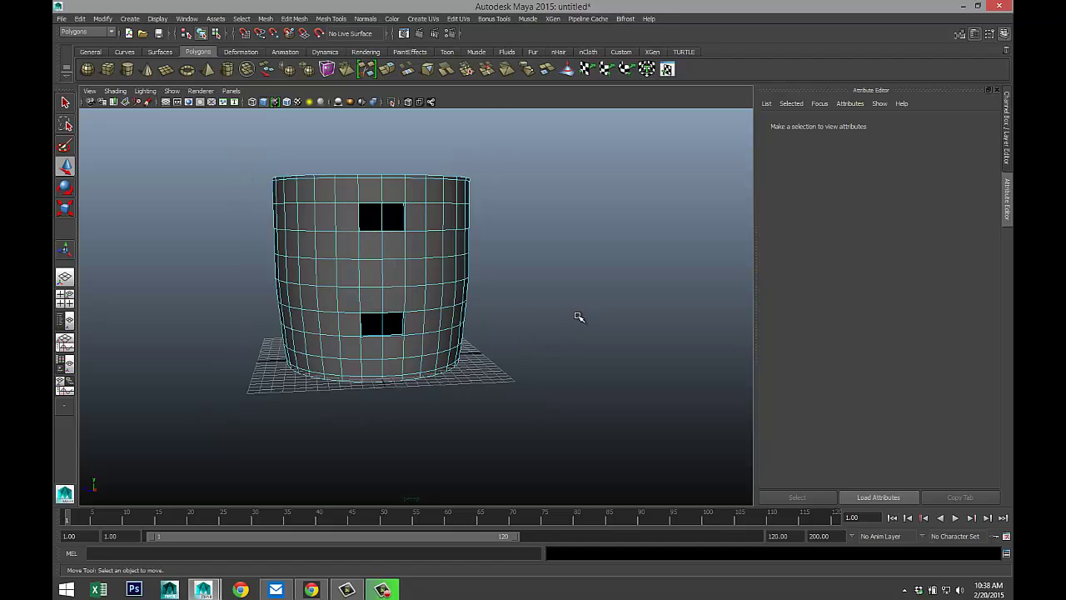
scroll(578, 316, "up", 3)
left_click_drag(516, 331, 633, 334, "alt")
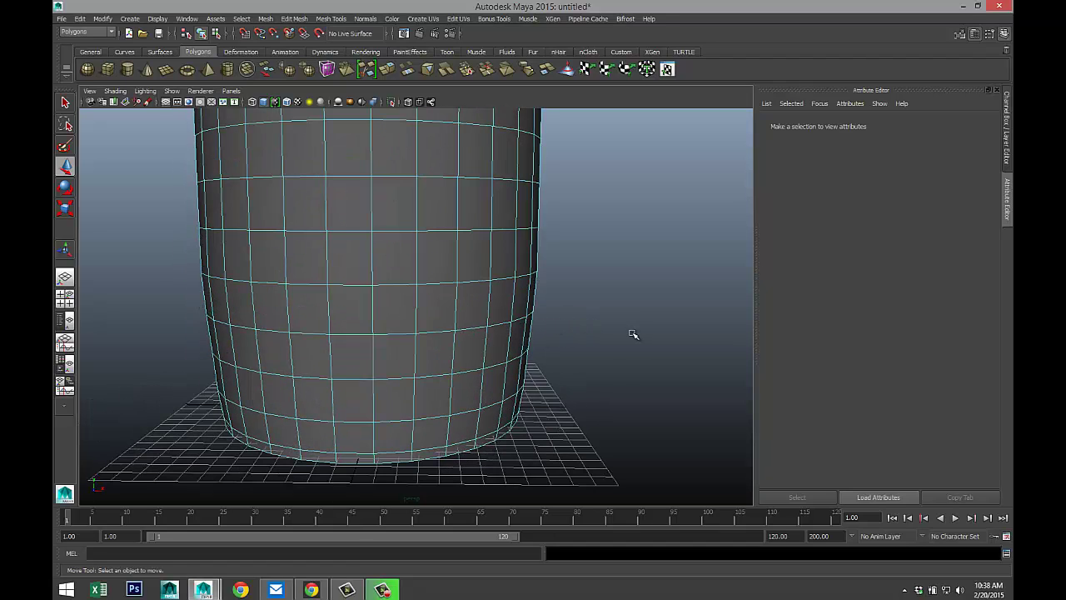
middle_click_drag(627, 329, 478, 352, "alt")
scroll(480, 350, "down", 3)
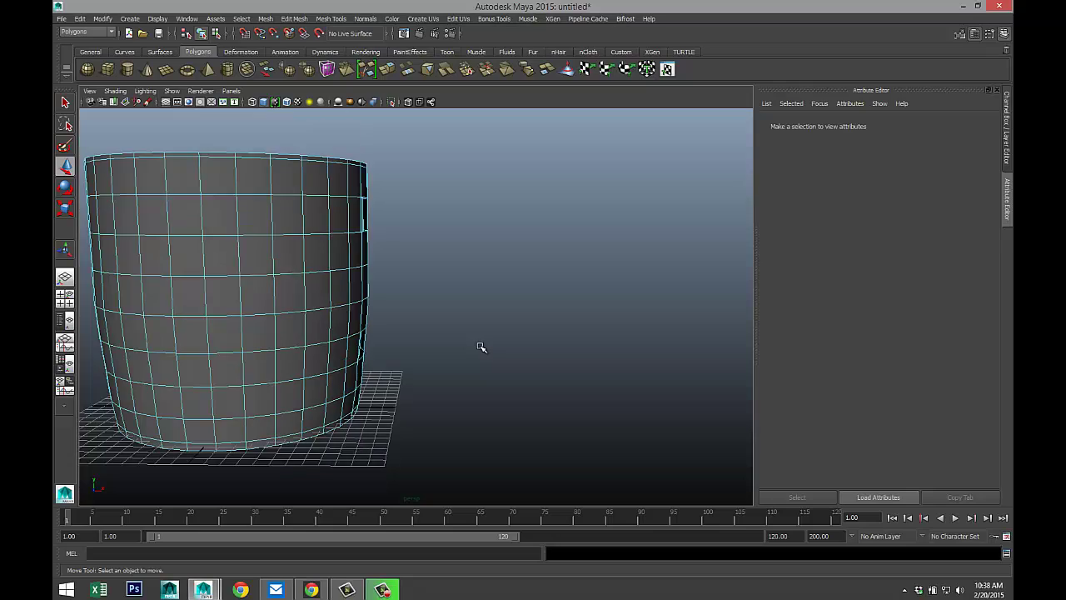
left_click_drag(497, 343, 452, 350, "alt")
middle_click_drag(457, 347, 457, 364, "alt")
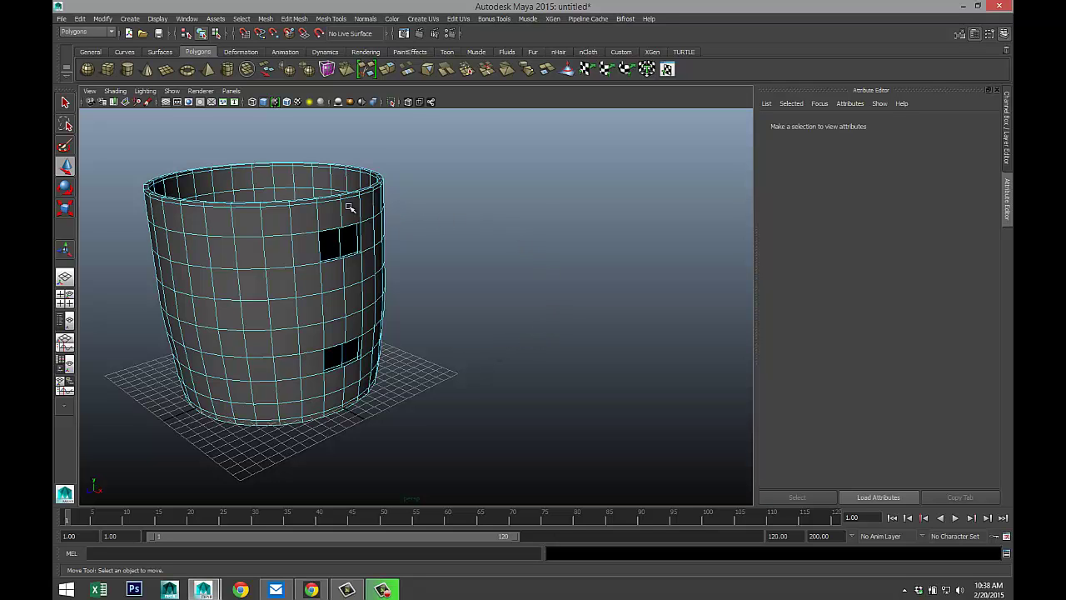
scroll(474, 286, "up", 2)
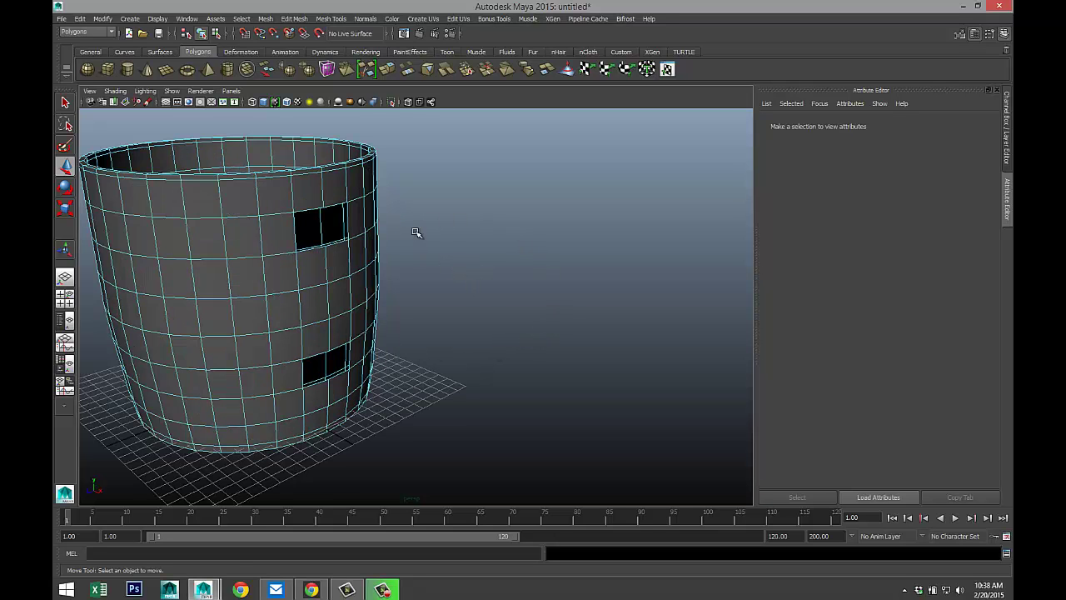
left_click_drag(417, 232, 524, 322, "alt")
mouse_move(524, 321)
middle_mouse_down("alt")
mouse_move(507, 328)
mouse_move(510, 312)
middle_mouse_up("alt")
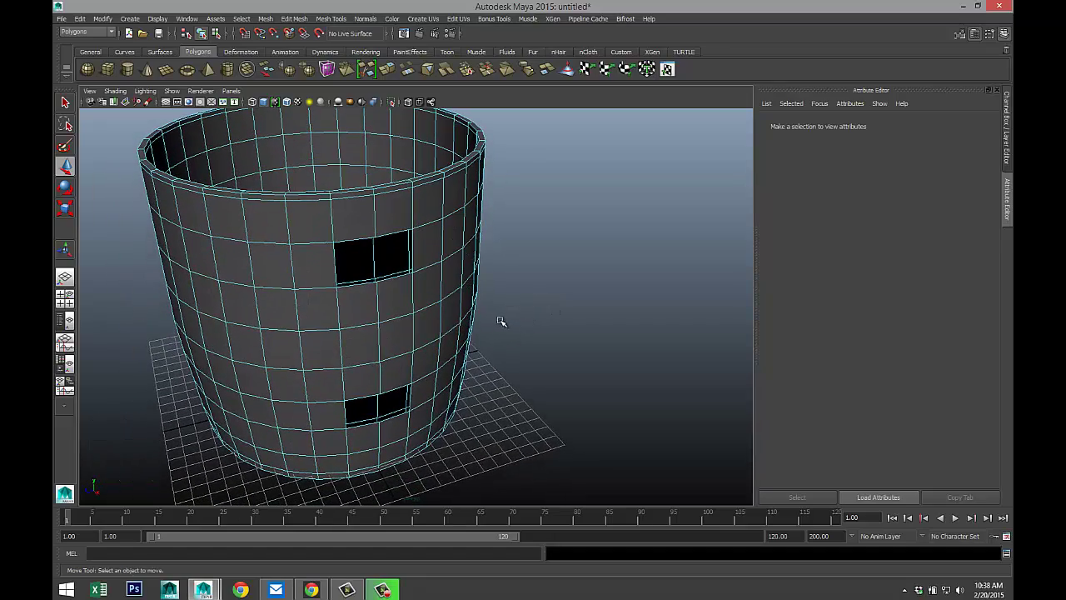
- Switch the cup to vertex mode and examine the vertices around the two openings in its outer wall
scroll(500, 325, "up", 3)
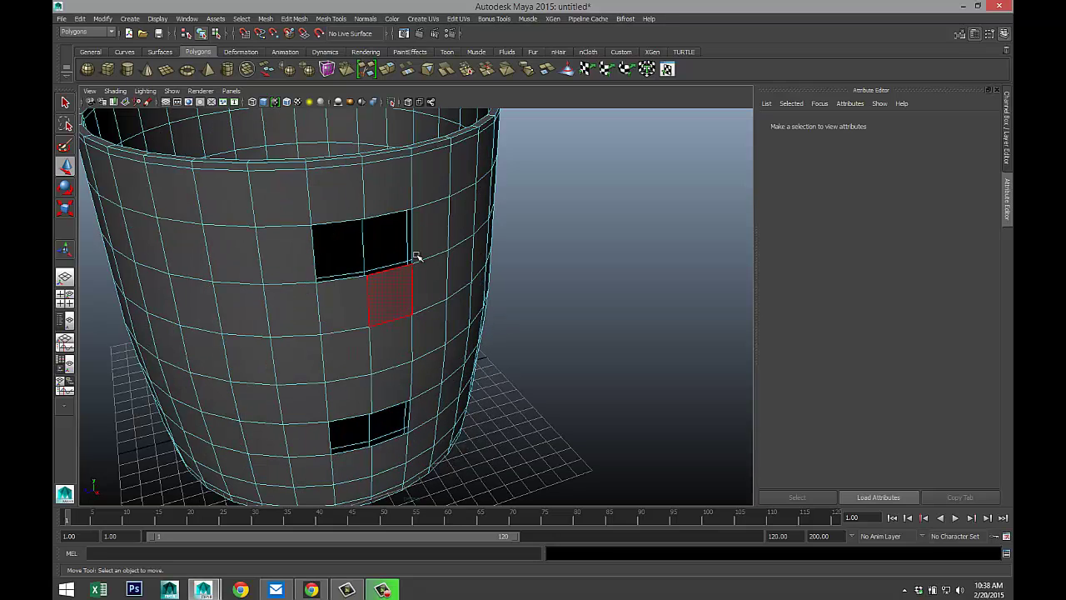
right_click_drag(410, 210, 367, 211)
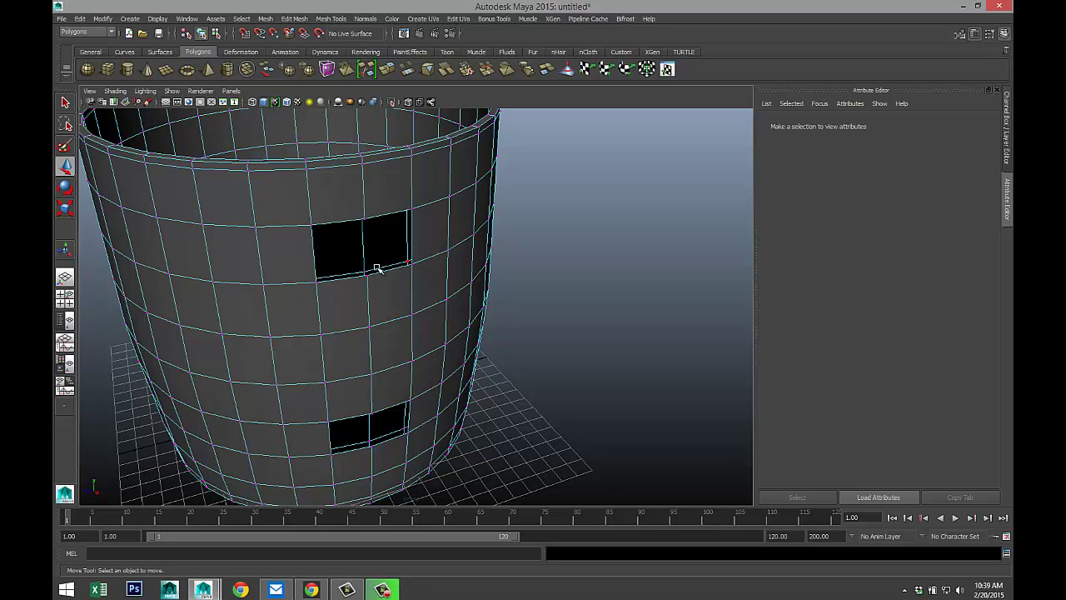
scroll(344, 273, "down", 5)
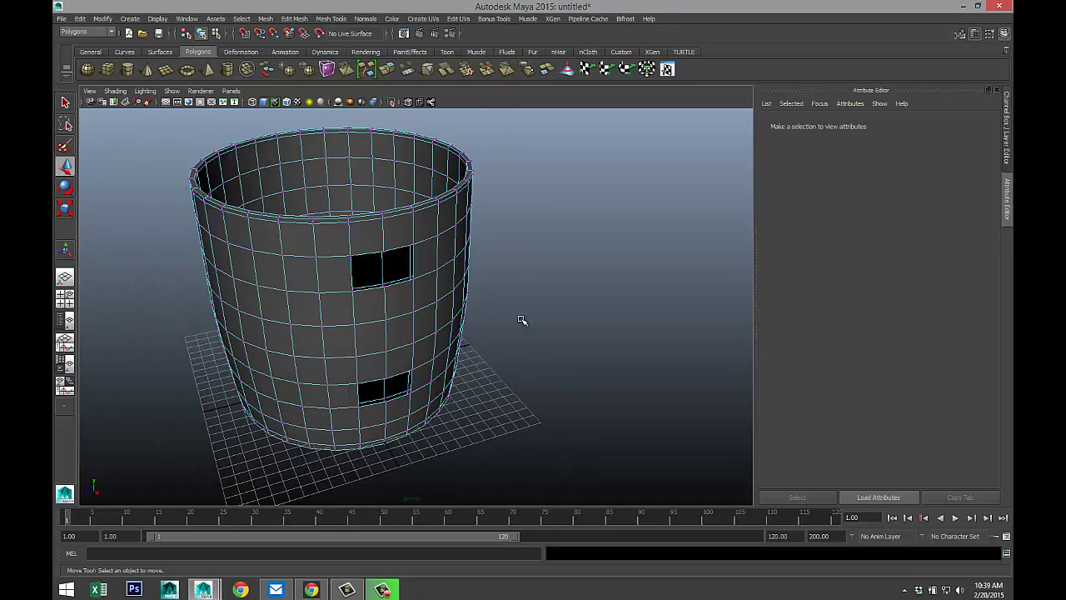
left_click_drag(522, 320, 502, 278, "alt")
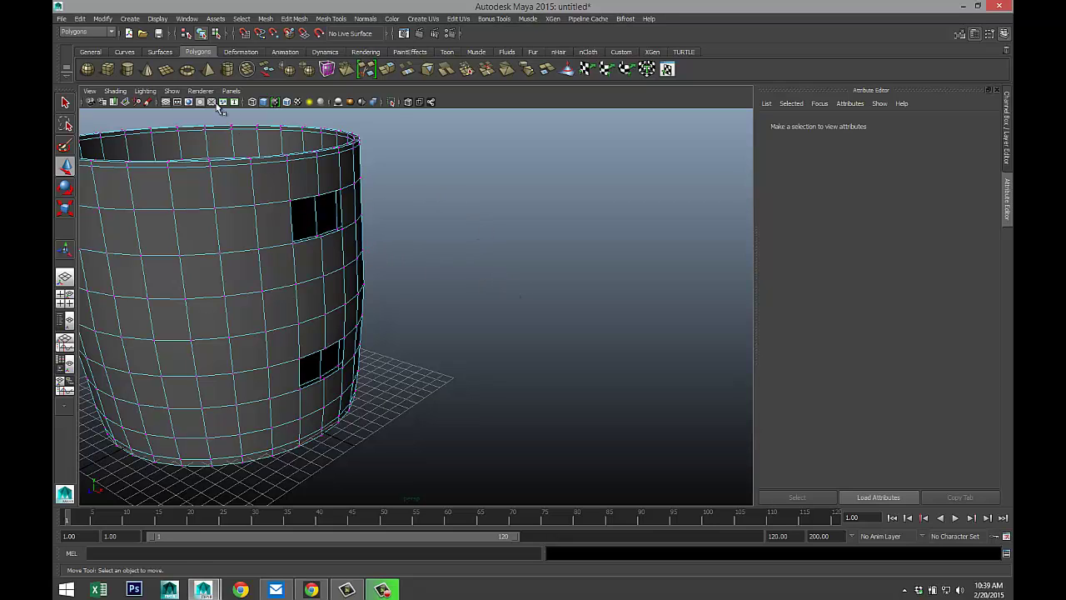
- Create a polygon torus with a radius of about 6.3 beside the cup and set its X rotation to 90 degrees
left_click(187, 69)
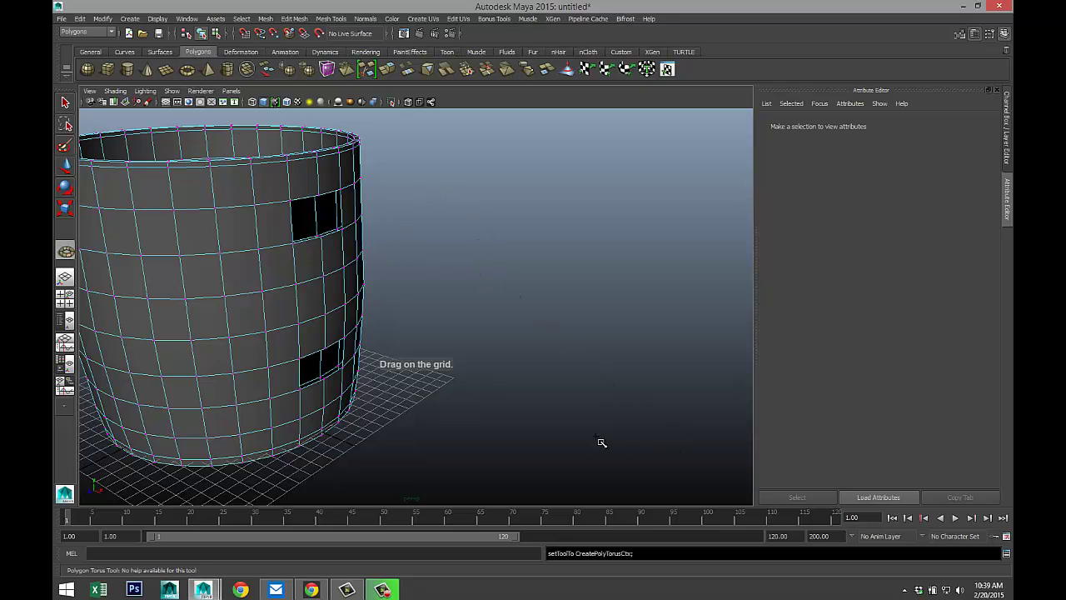
left_click_drag(564, 431, 575, 469)
key("e")
left_click(779, 125)
left_click(862, 214)
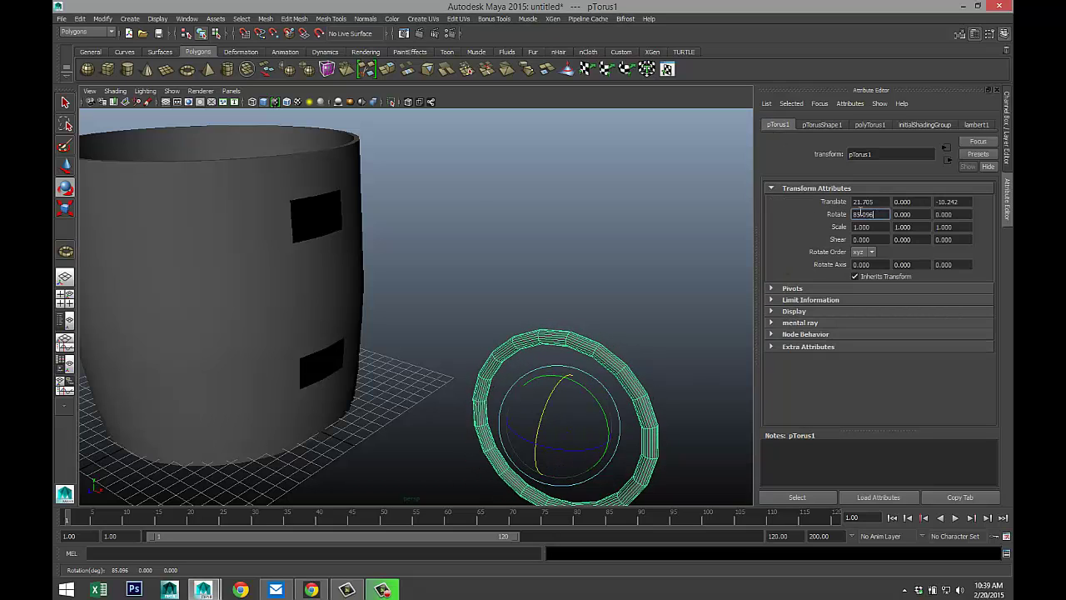
type("90")
key("Return")
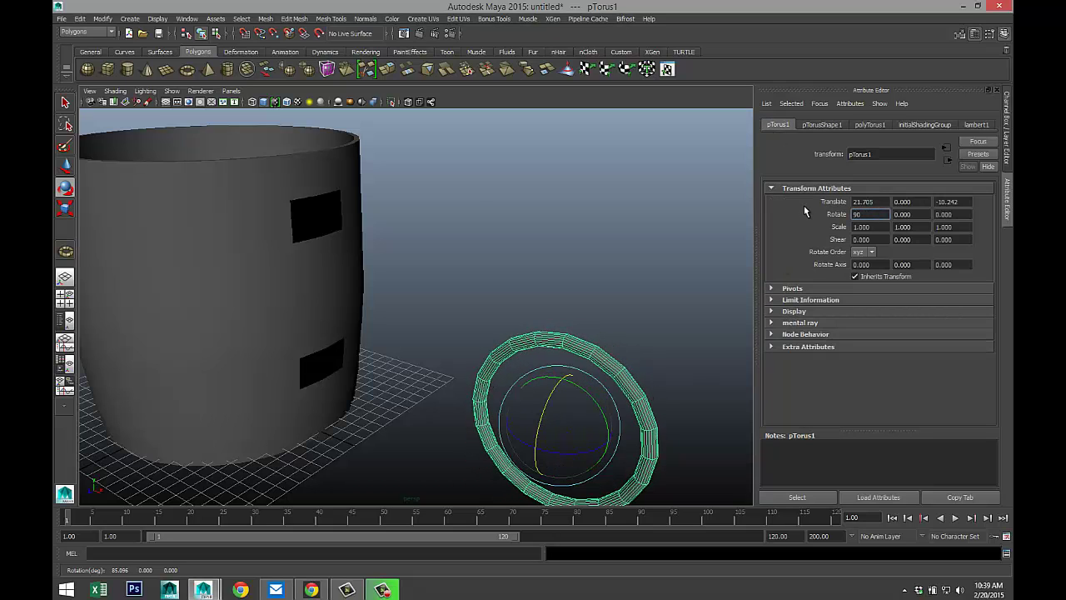
- Set the torus's axis and height subdivisions to 6, and raise the axis subdivisions to 30
left_click(872, 124)
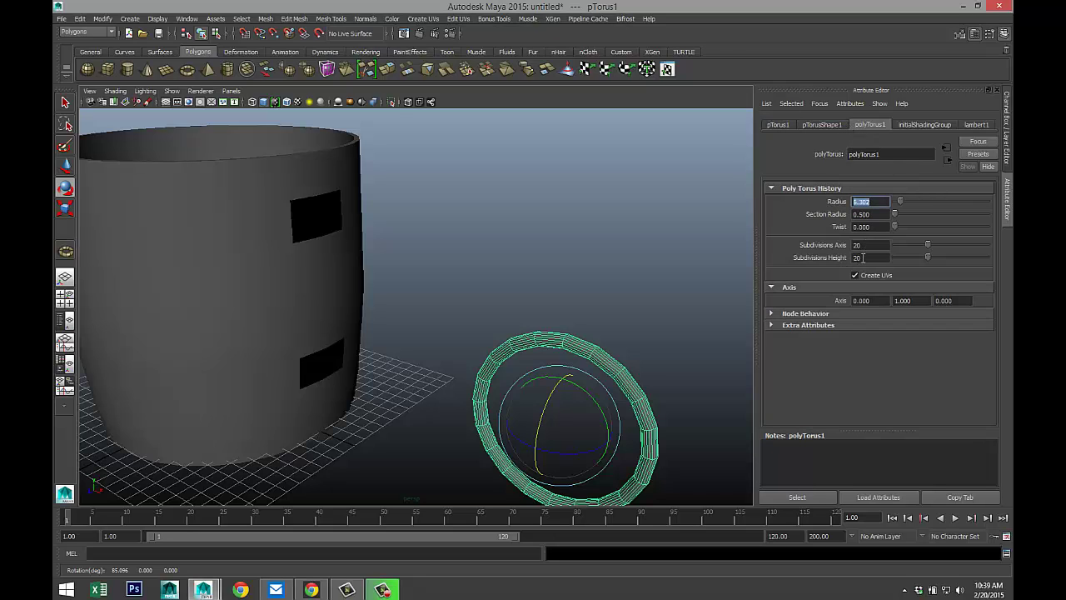
left_click(879, 246)
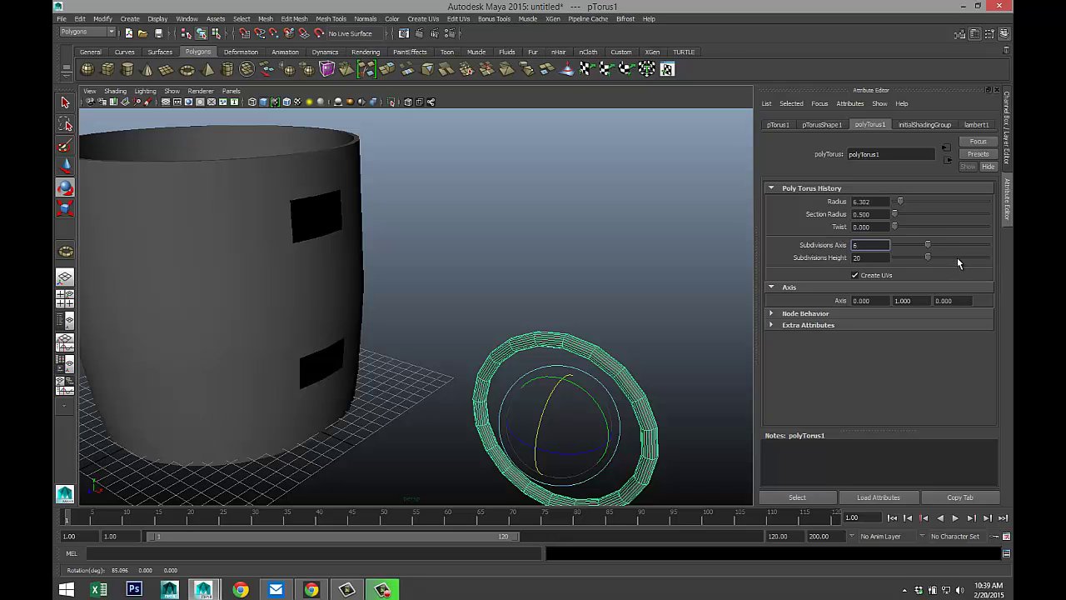
key("Return")
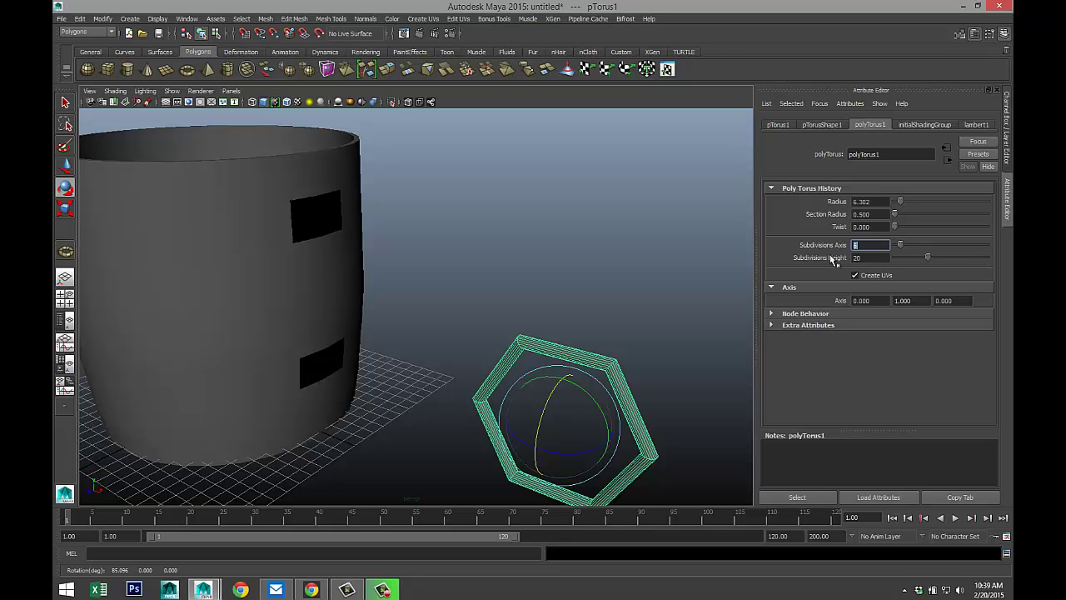
key("Tab")
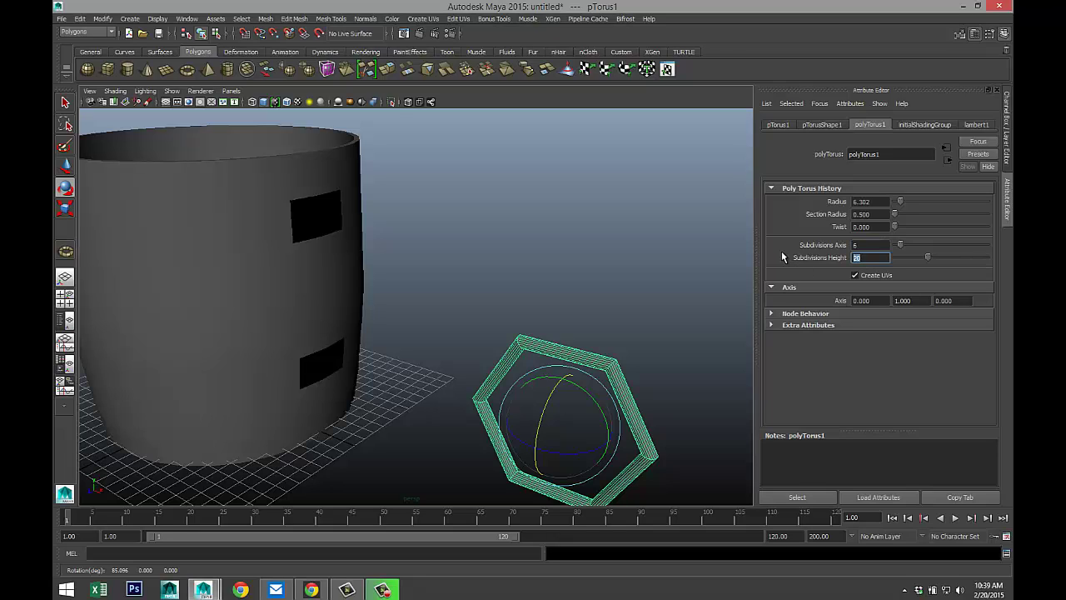
type("8")
key("Return")
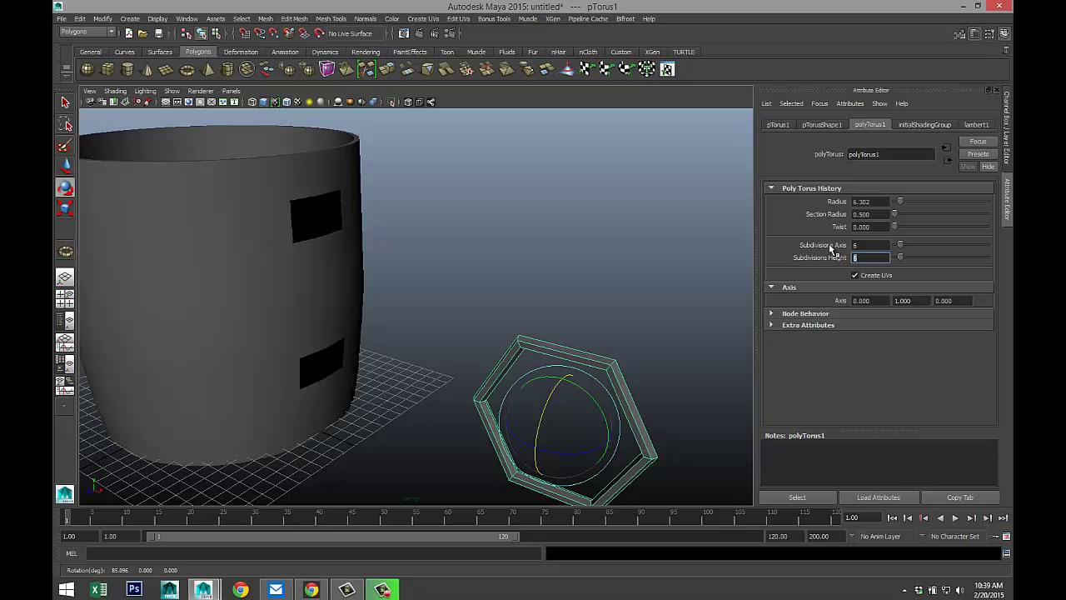
left_click(878, 248)
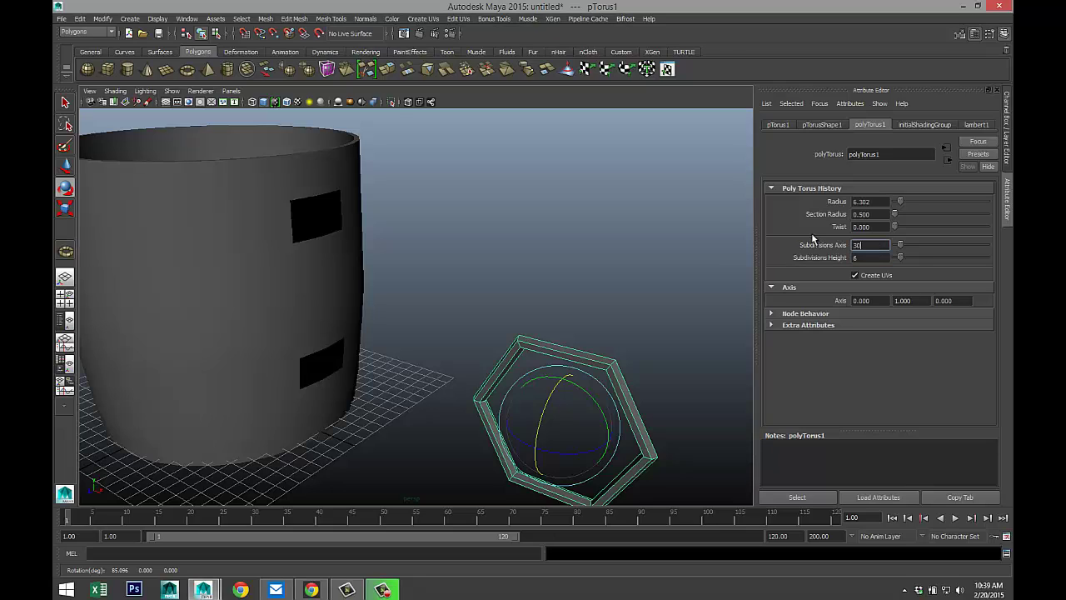
key("Return")
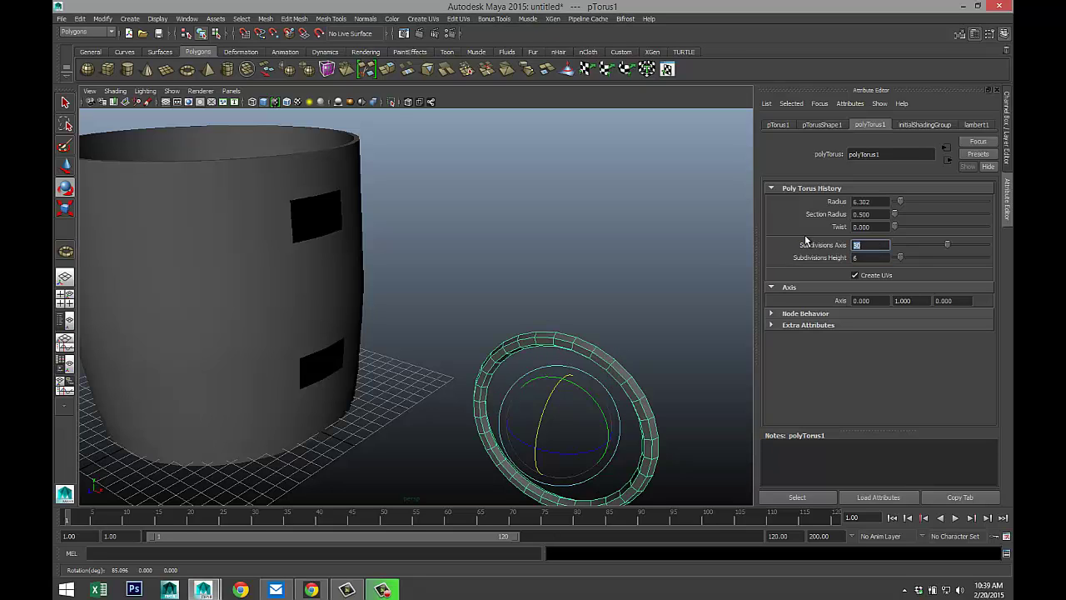
- Scale the torus up uniformly to about 2.25
left_click_drag(669, 261, 578, 174, "alt")
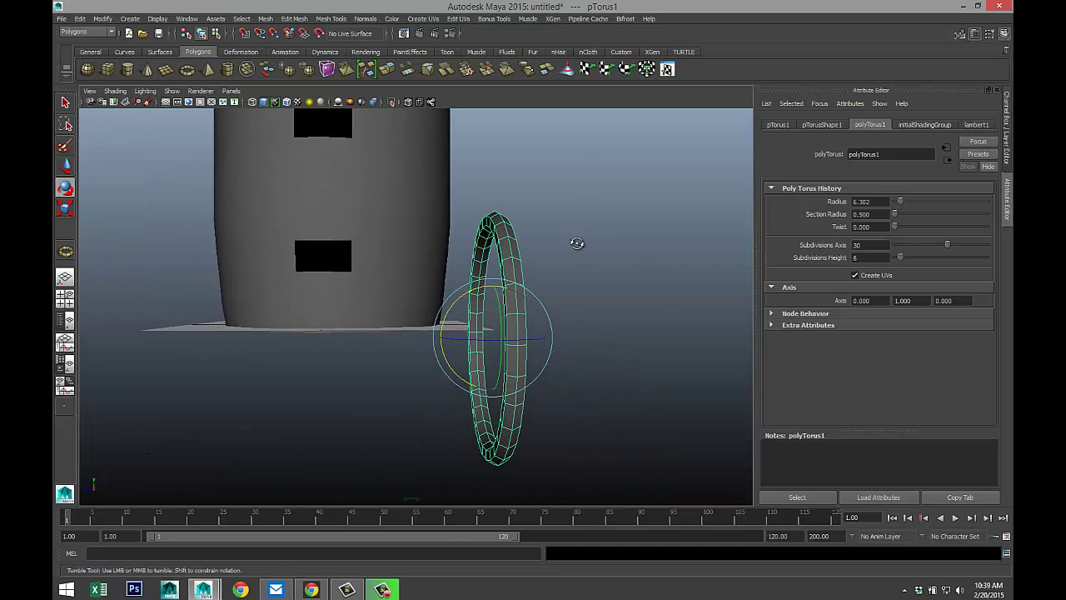
left_click_drag(577, 242, 574, 255, "alt")
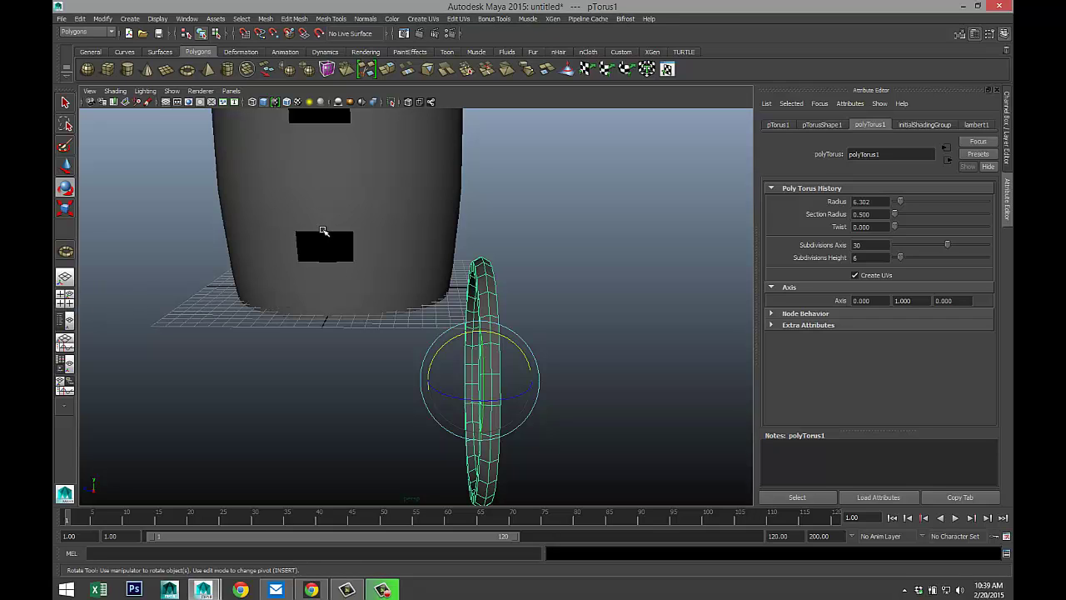
key("r")
left_click_drag(480, 380, 698, 361)
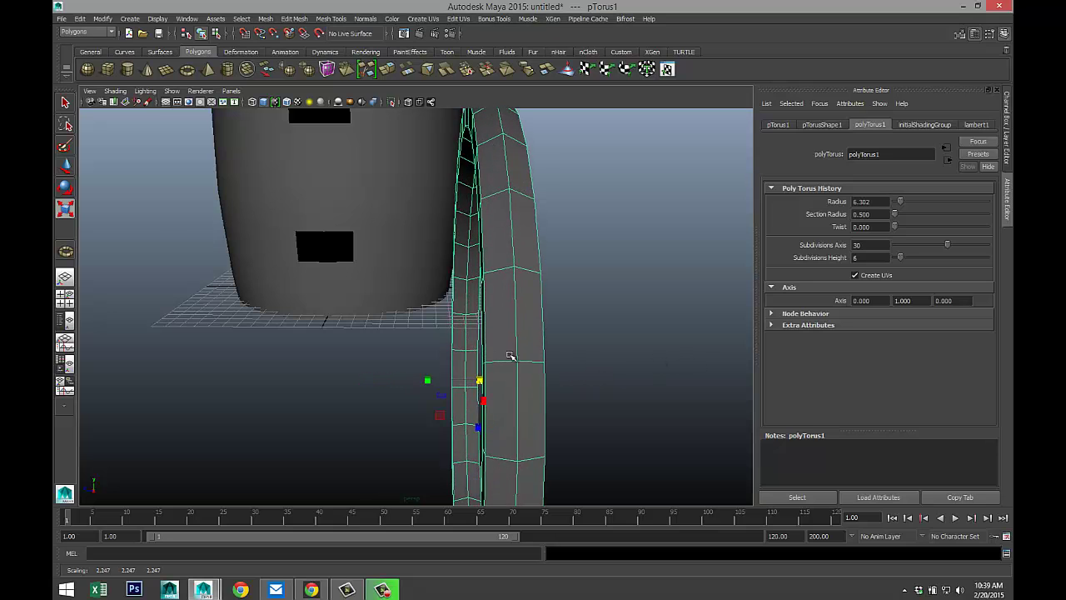
scroll(508, 360, "down", 4)
left_click_drag(322, 371, 438, 364, "alt")
- In the front view, delete the torus faces on the half nearest the cup, keeping a C-shaped outer half
left_click(65, 299)
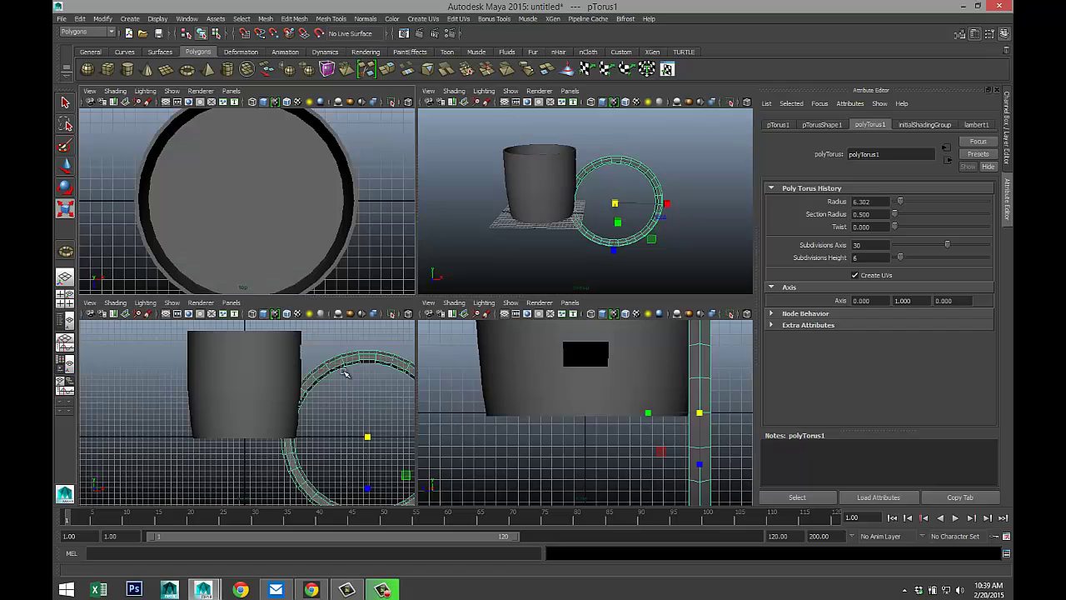
key("space")
scroll(514, 298, "down", 5)
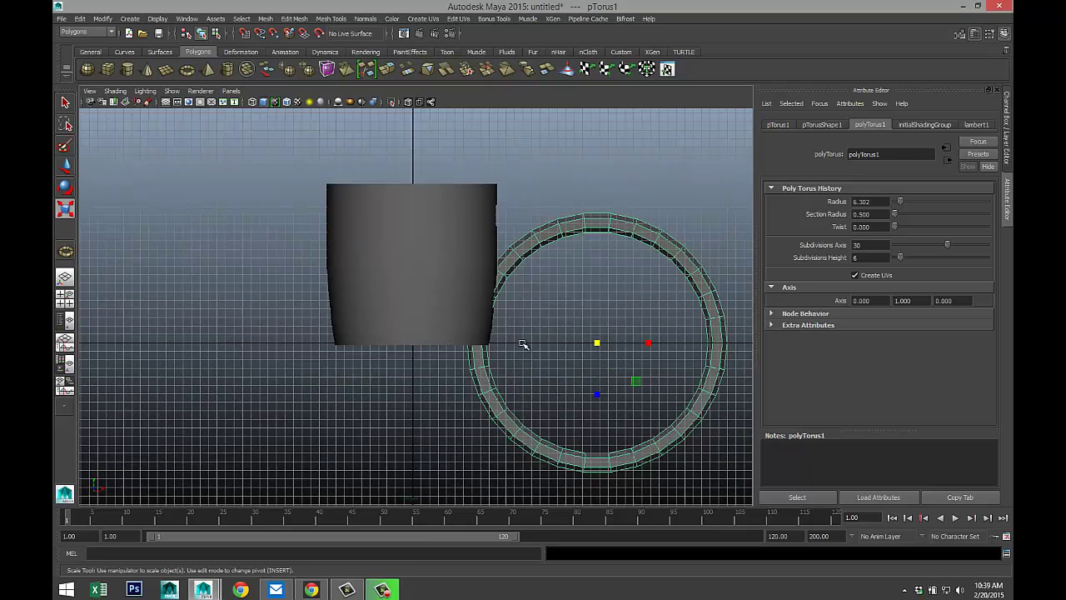
right_click(540, 248)
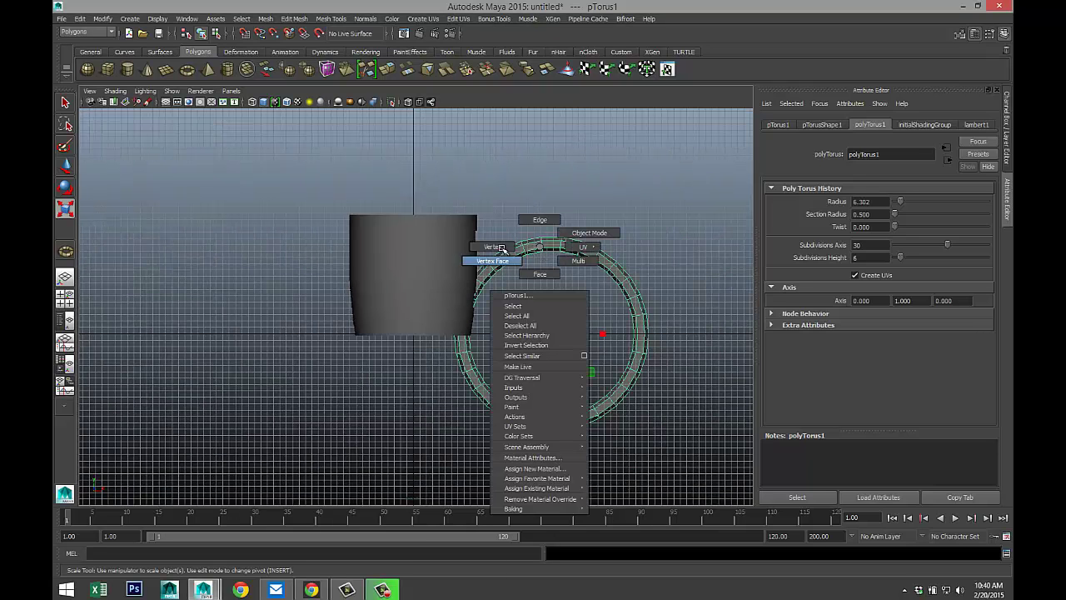
left_click(540, 274)
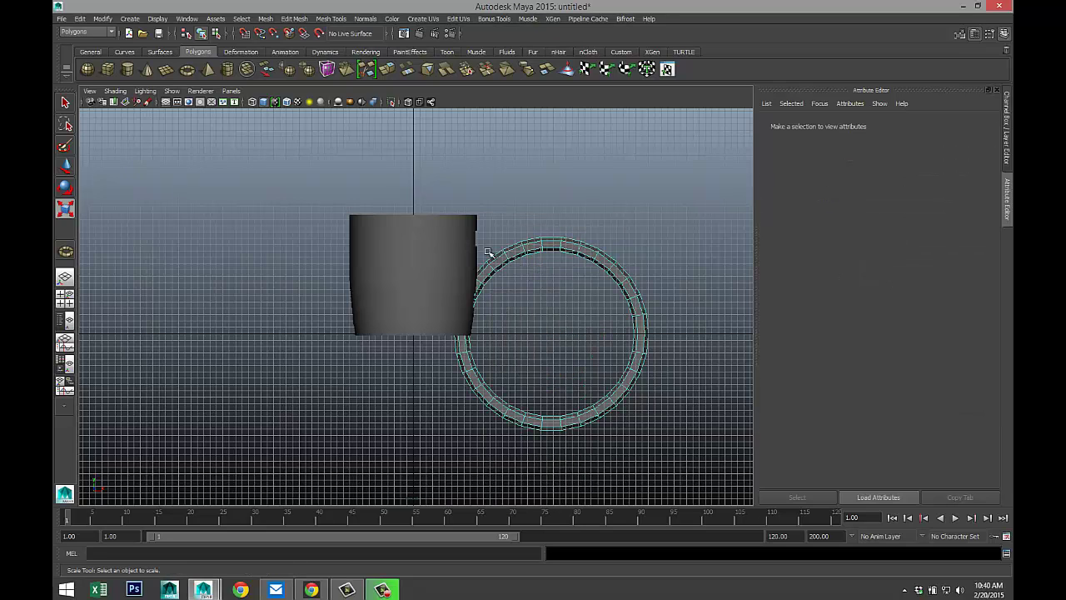
left_click_drag(425, 199, 534, 471)
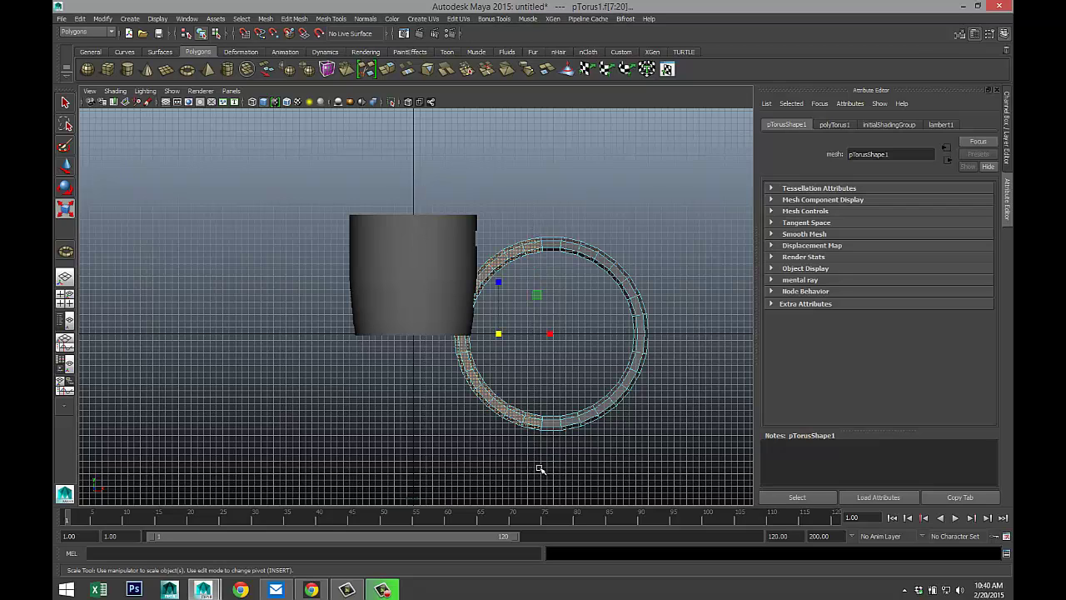
key("Delete")
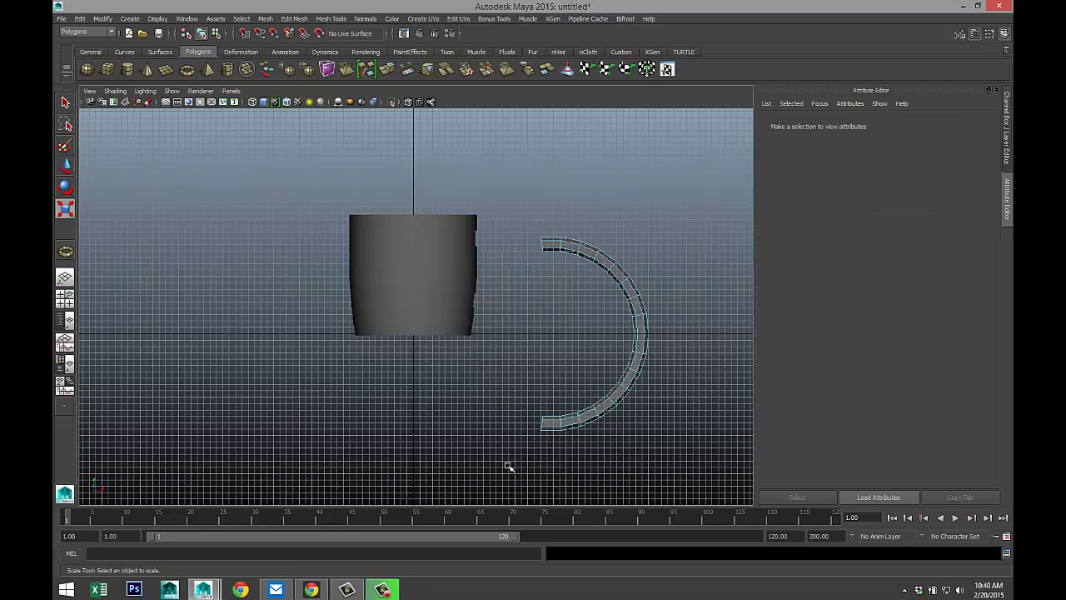
- Return the half torus to object mode and scale it down uniformly to about 1.06
middle_click_drag(469, 433, 383, 409, "alt")
left_click_drag(384, 409, 453, 441, "alt")
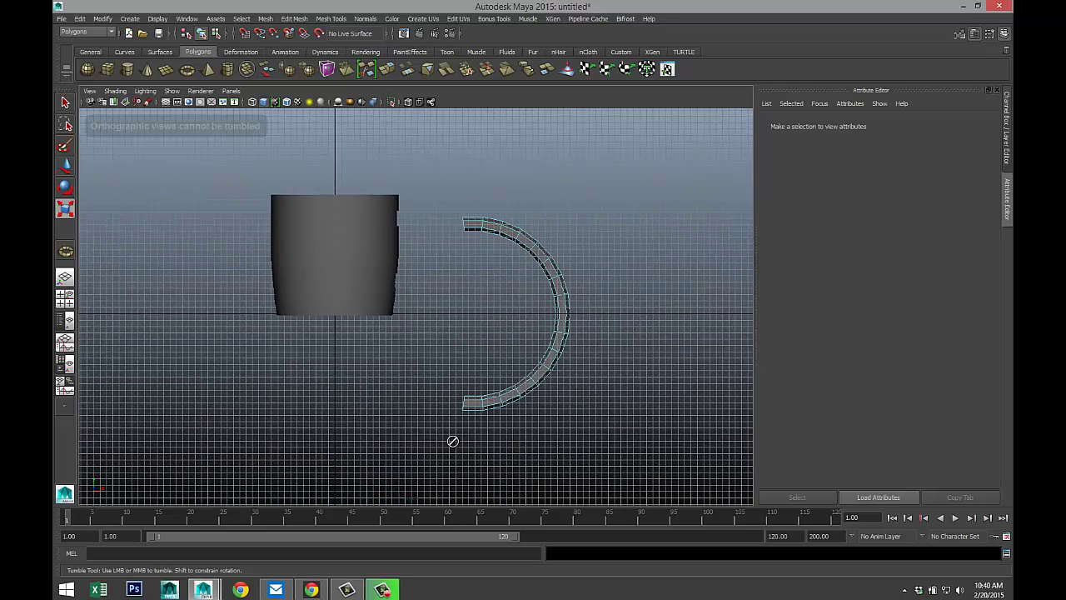
right_click_drag(550, 330, 593, 318)
left_click(563, 332)
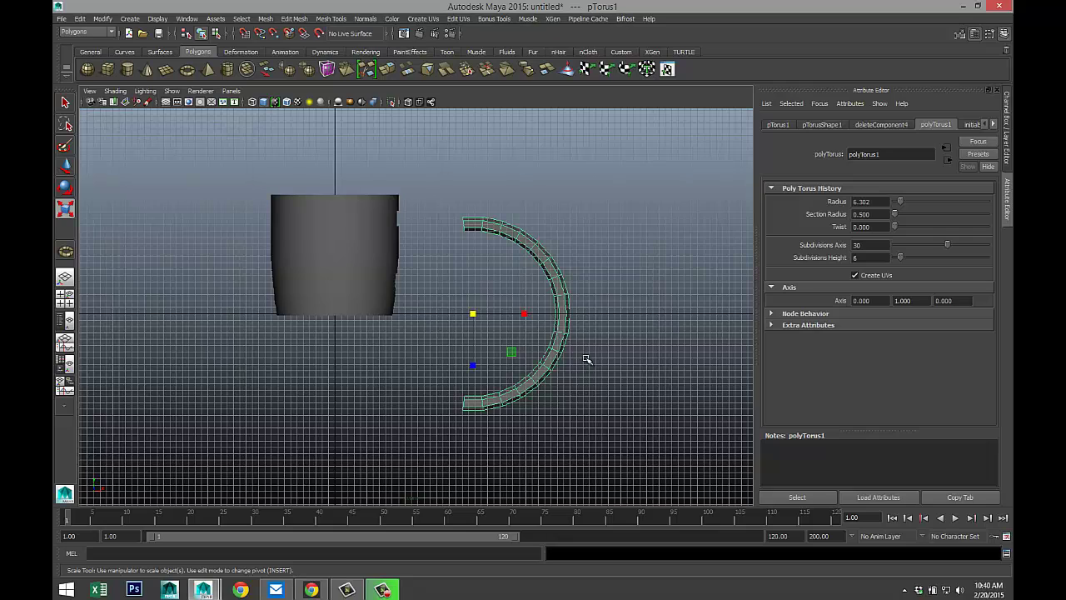
left_click_drag(473, 315, 402, 321)
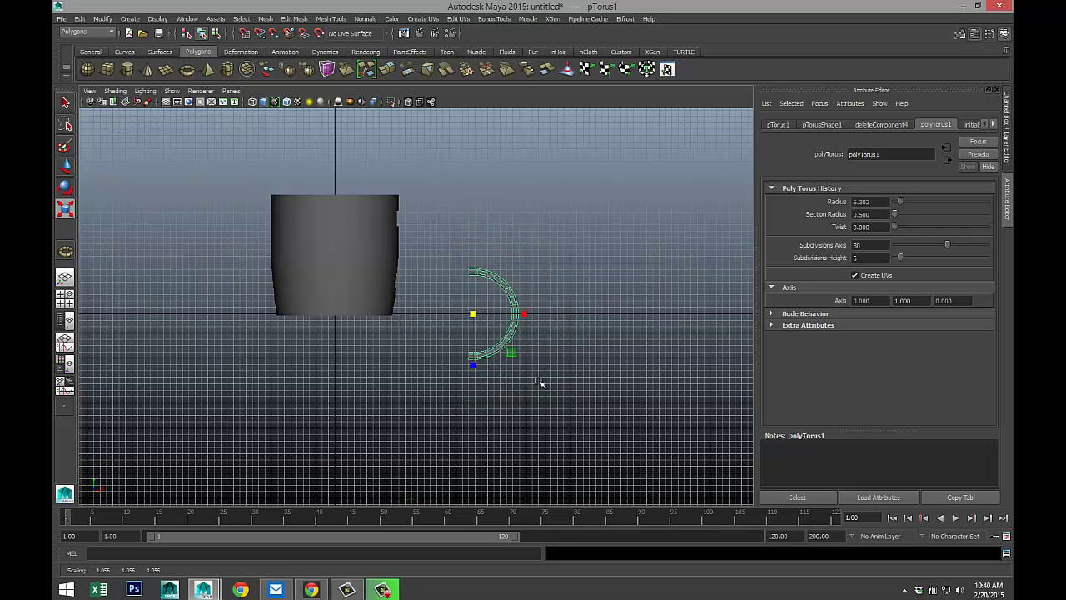
- Raise the half torus, move it against the cup's outer wall and shrink it slightly to match the spacing of the openings
key("w")
left_click_drag(474, 257, 471, 206)
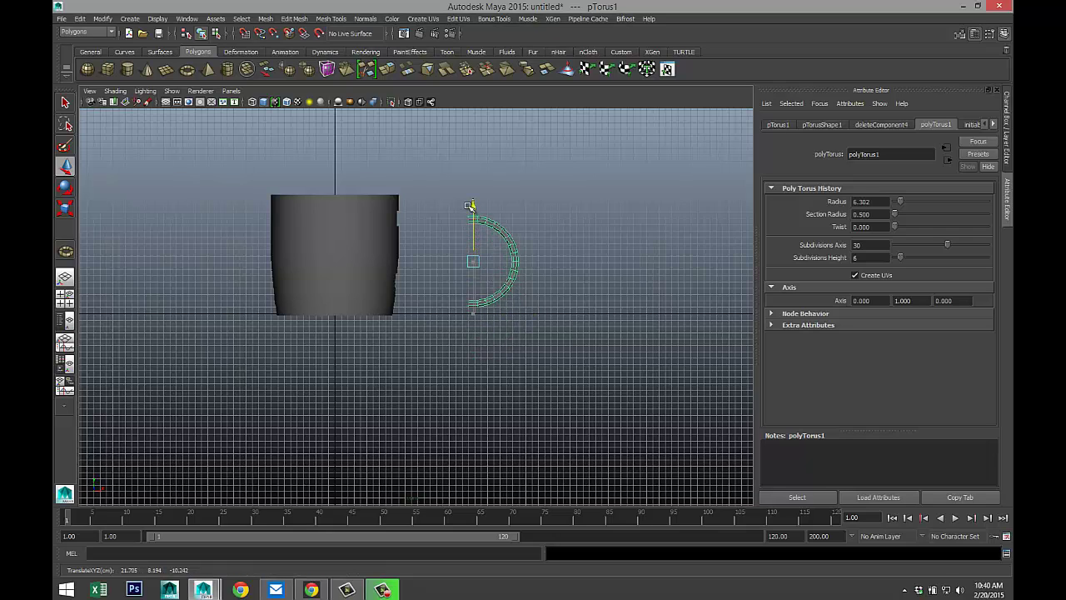
left_click_drag(533, 263, 409, 262)
key("r")
key("w")
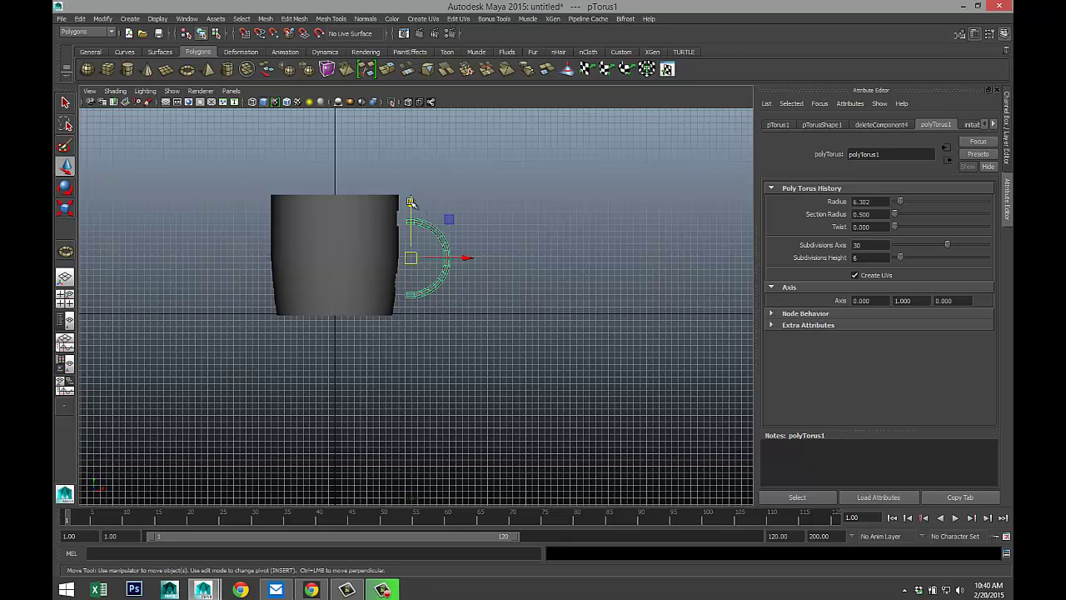
left_click_drag(411, 203, 411, 195)
- In the perspective view, move the half torus along Z to line it up with the two openings
left_click(66, 297)
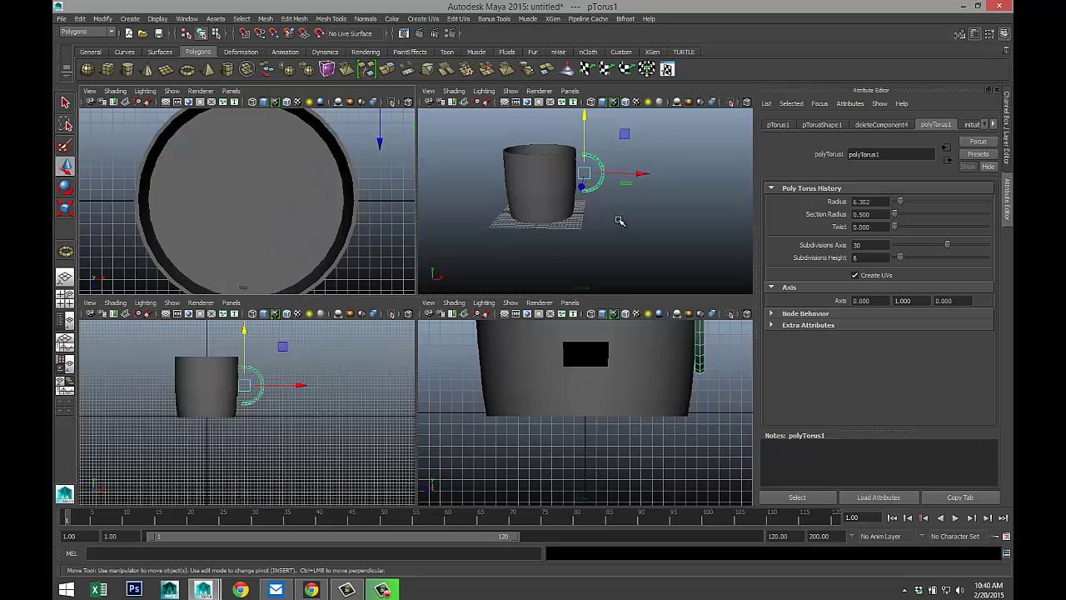
key("space")
left_click_drag(591, 288, 474, 323, "alt")
left_click_drag(392, 271, 320, 274)
scroll(398, 317, "up", 3)
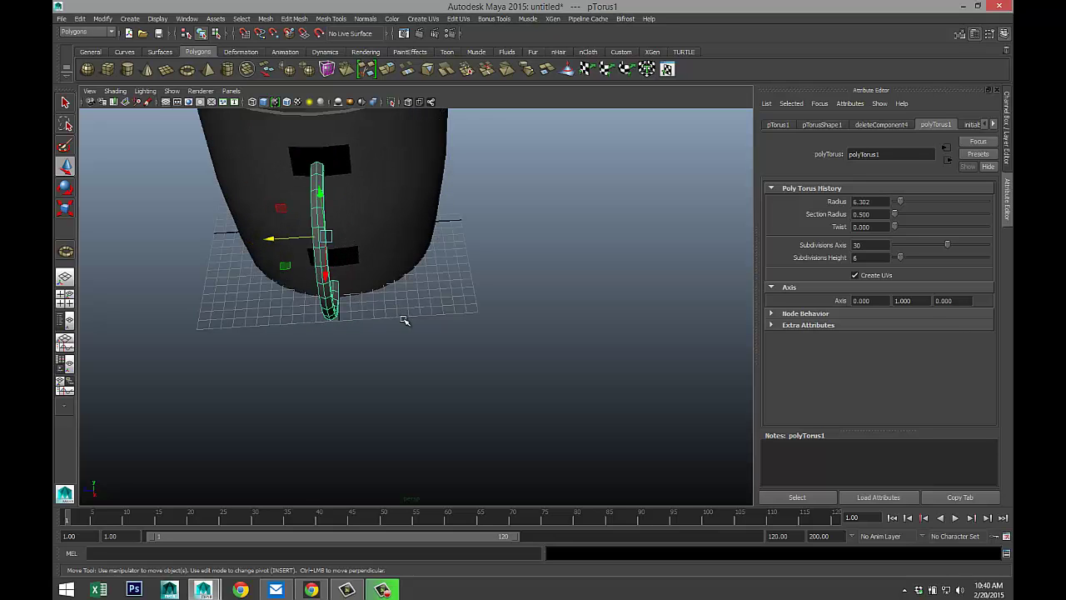
left_click_drag(473, 296, 511, 369, "alt")
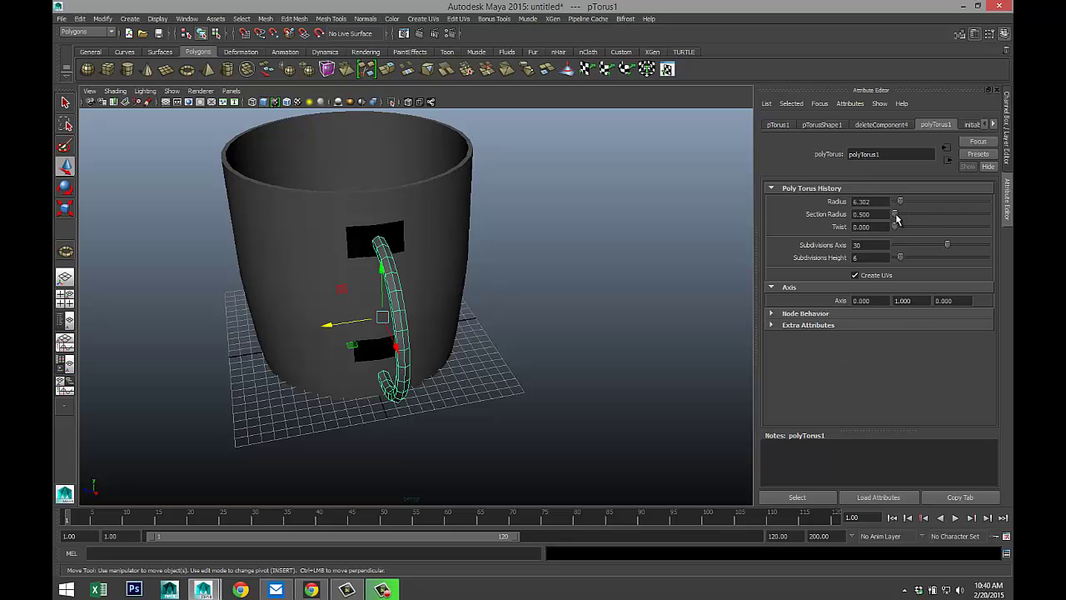
- Try a section radius of 2 on the handle torus and check its thickness against the openings
left_click_drag(897, 219, 895, 215)
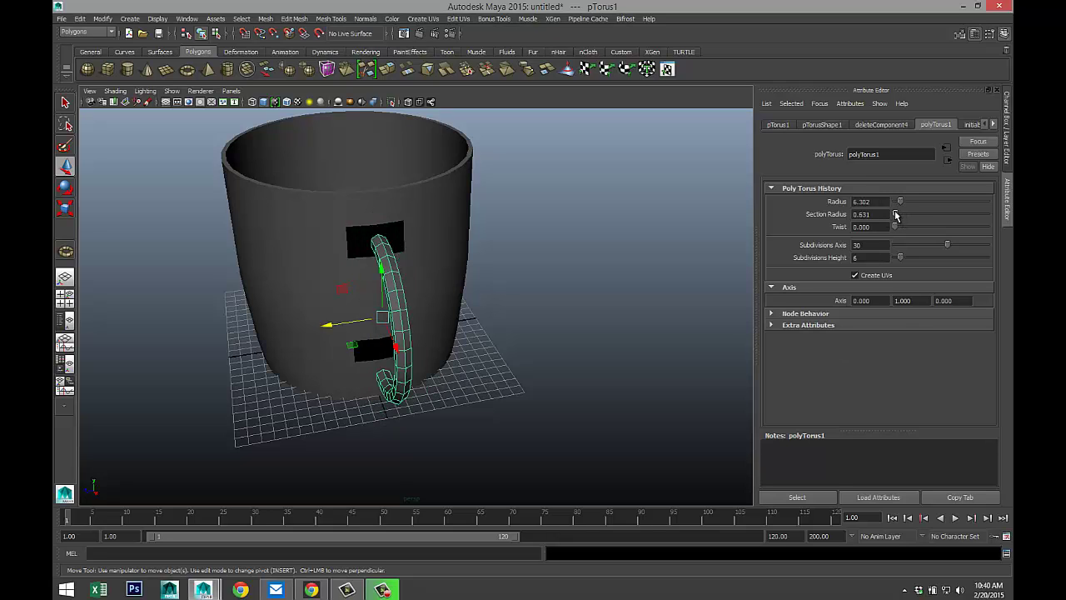
left_click(874, 214)
key("Return")
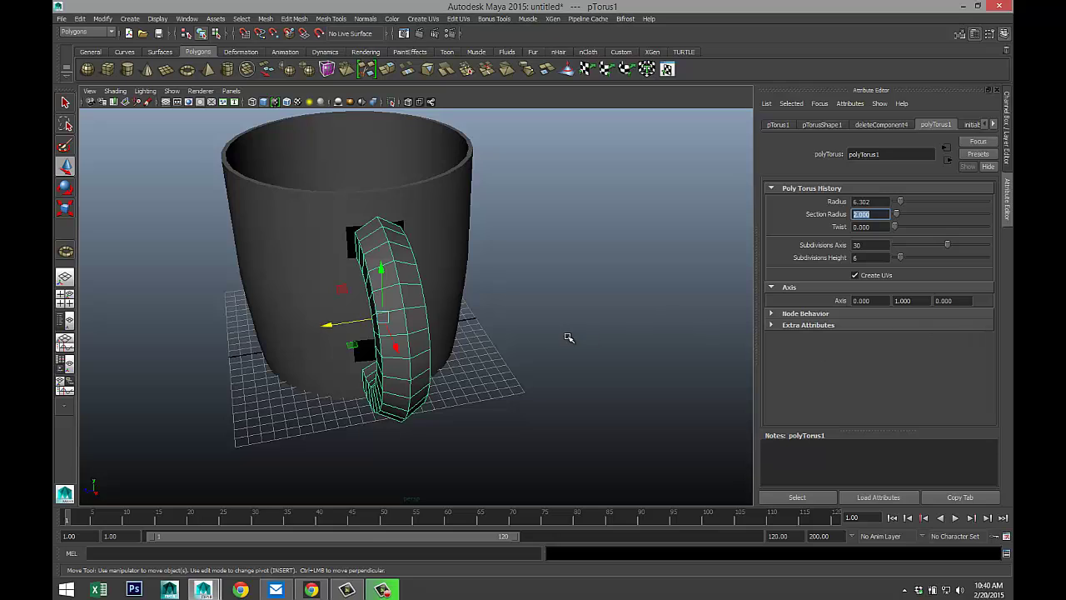
mouse_move(566, 336)
left_mouse_down("alt")
mouse_move(611, 305)
mouse_move(661, 307)
mouse_move(585, 327)
left_mouse_up("alt")
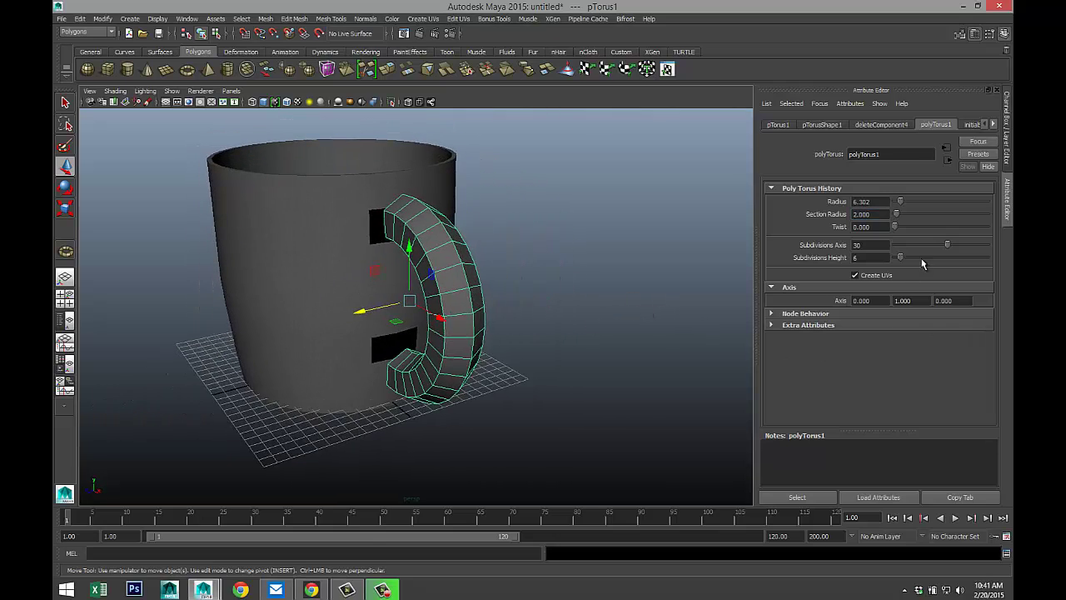
- Set the handle torus's section radius to 1.5
left_click(882, 214)
type("1.5")
key("Return")
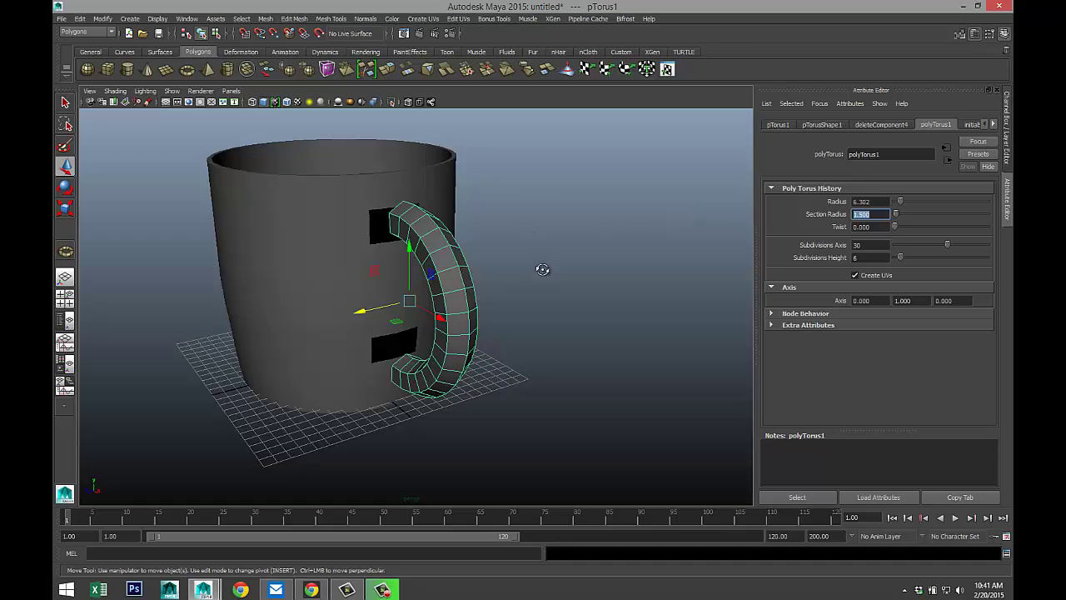
- In the front view, lower the half torus to about Y 9.04 to match the openings in the cup wall
left_click_drag(543, 267, 569, 282, "alt")
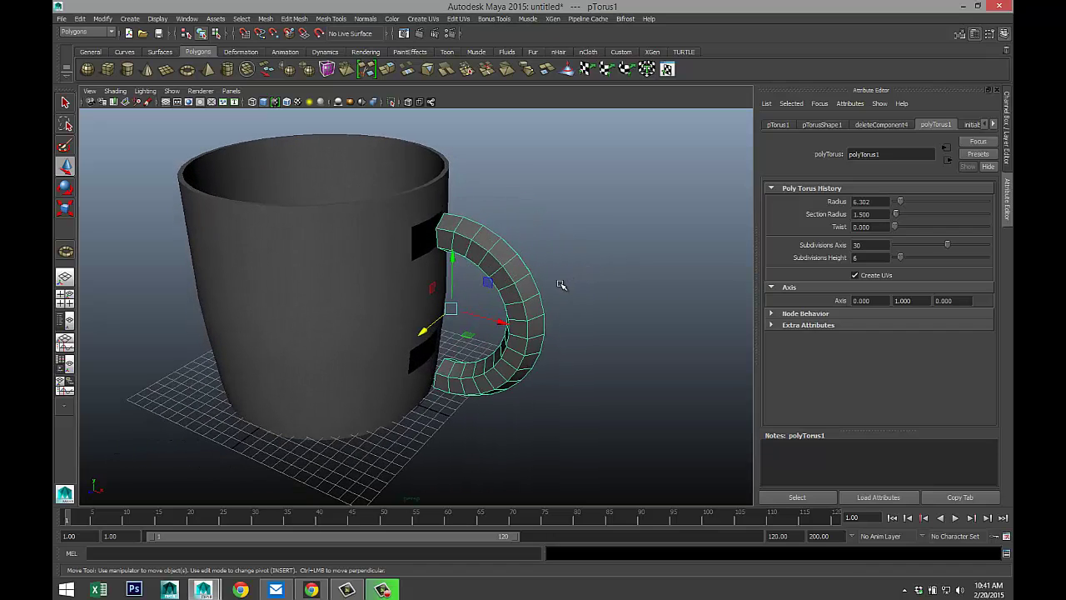
left_click(65, 297)
key("space")
scroll(488, 309, "up", 4)
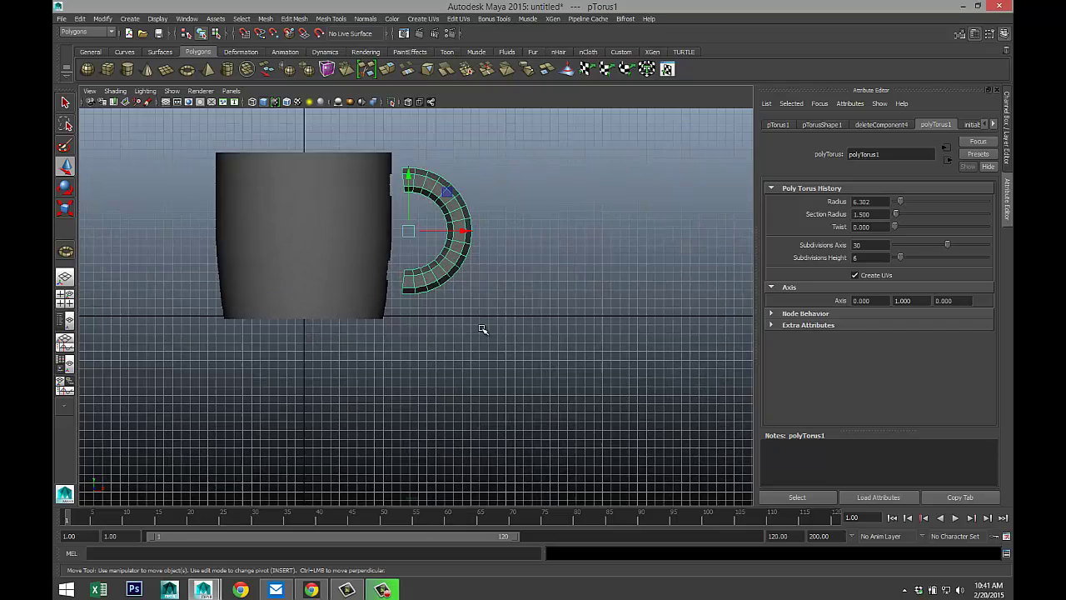
middle_click_drag(497, 309, 500, 398, "alt")
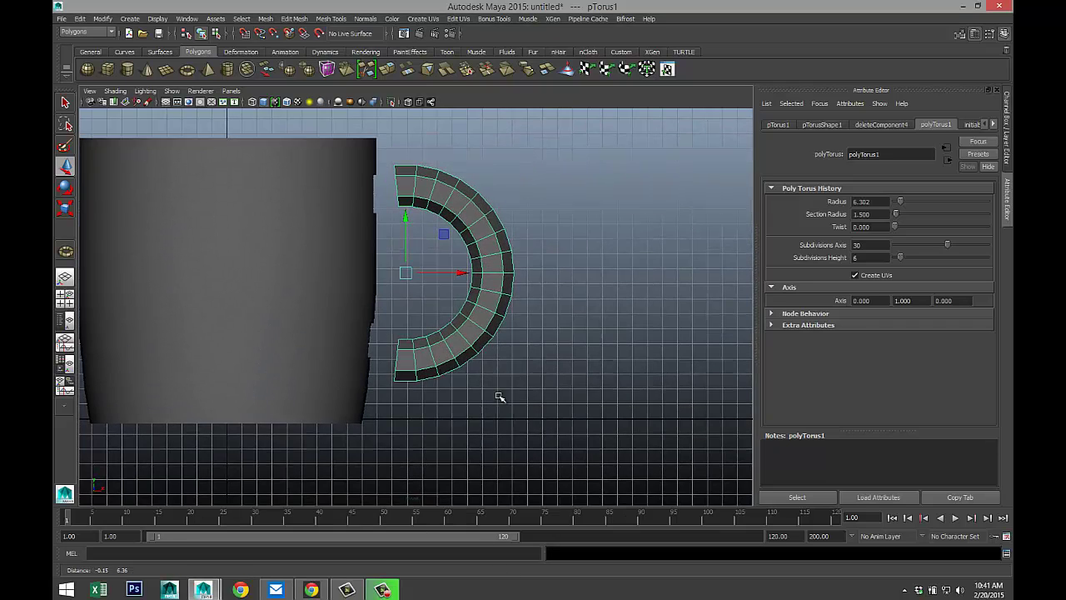
left_click(405, 247)
left_click_drag(406, 246, 403, 258)
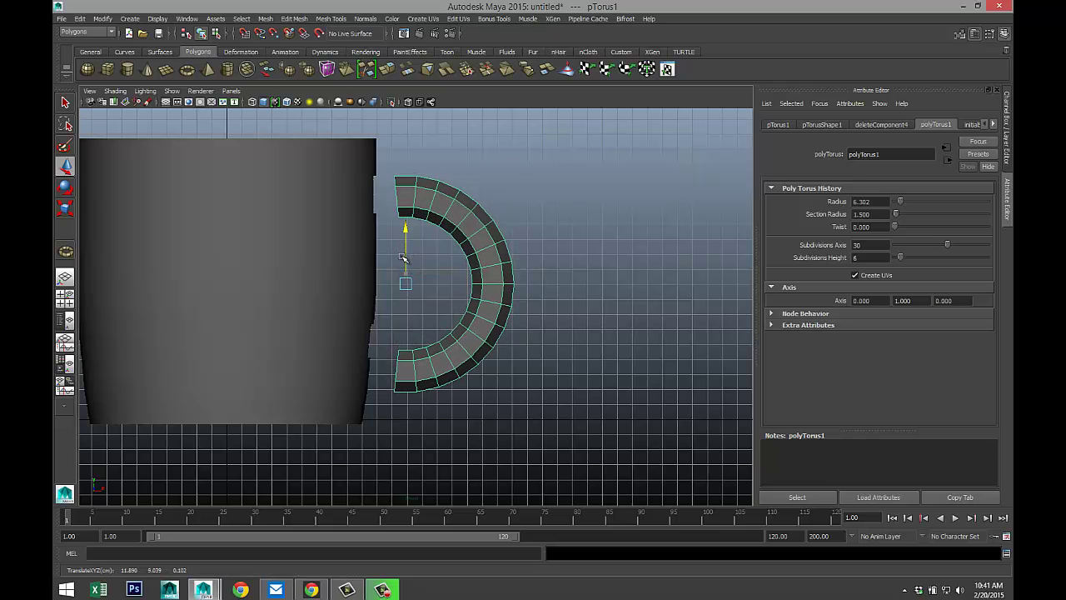
- Rotate the half torus about -5.4 degrees around Z and move it along X against the cup wall, to about X 10.82
key("e")
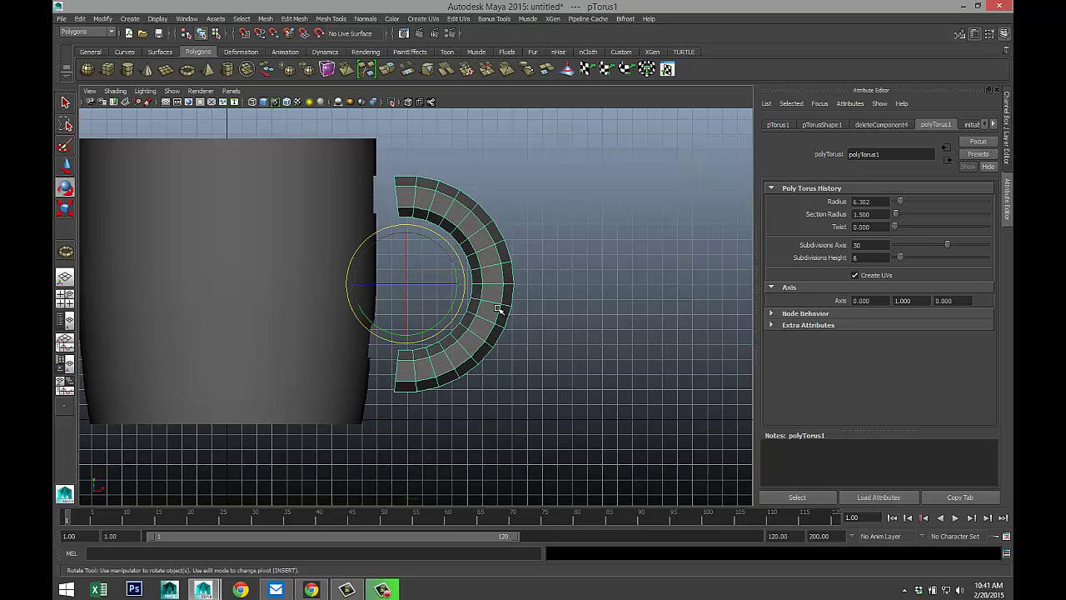
left_click_drag(452, 321, 444, 323)
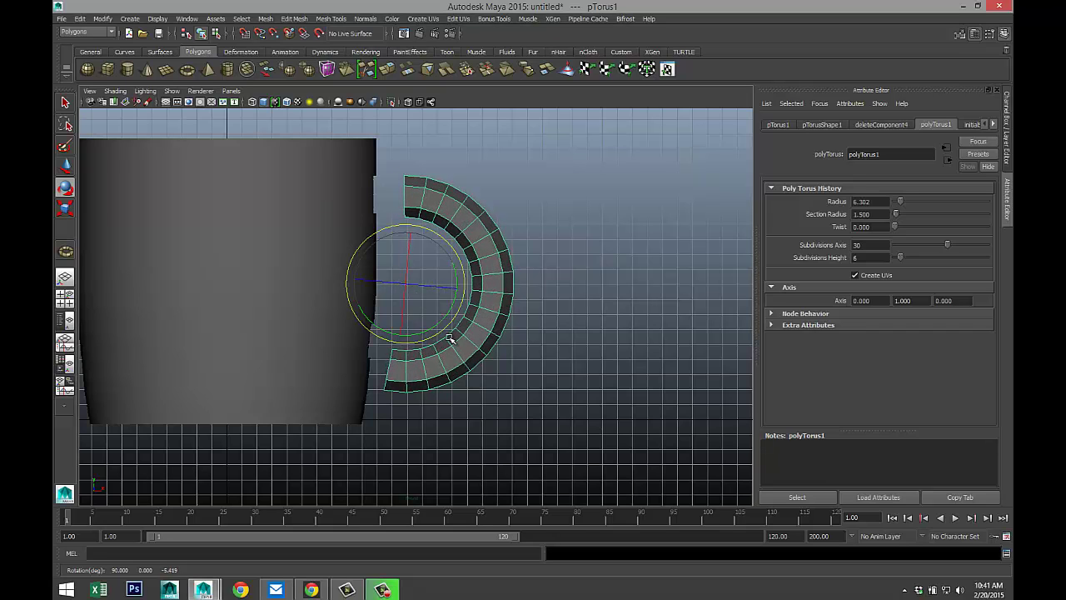
key("w")
left_click_drag(462, 283, 434, 292)
left_click_drag(431, 291, 446, 296)
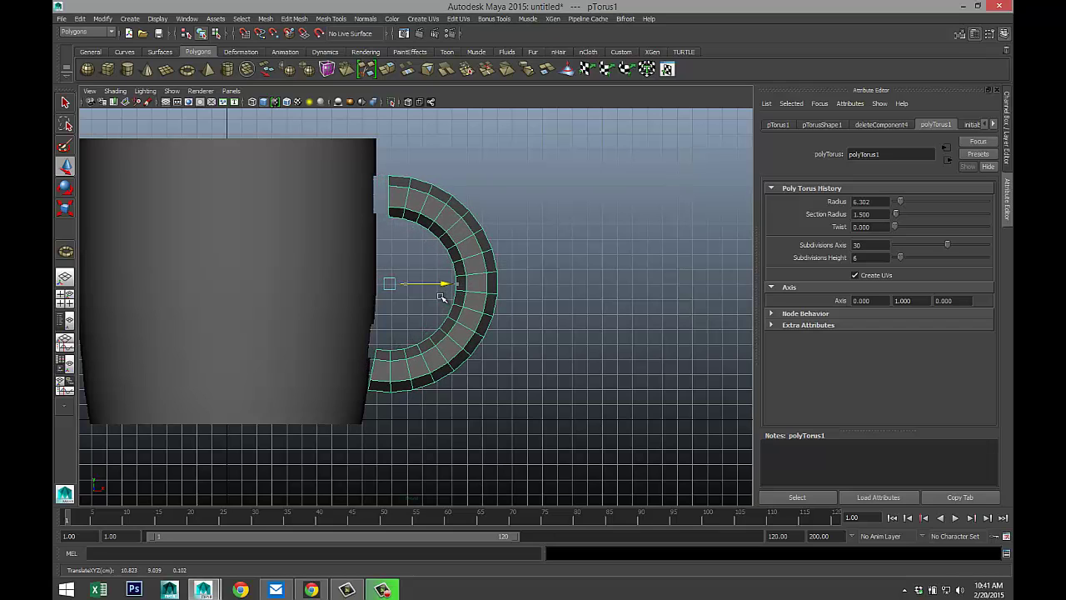
- In the perspective view, select the border edges of the cup's lower opening and close it with Fill Hole
left_click(65, 297)
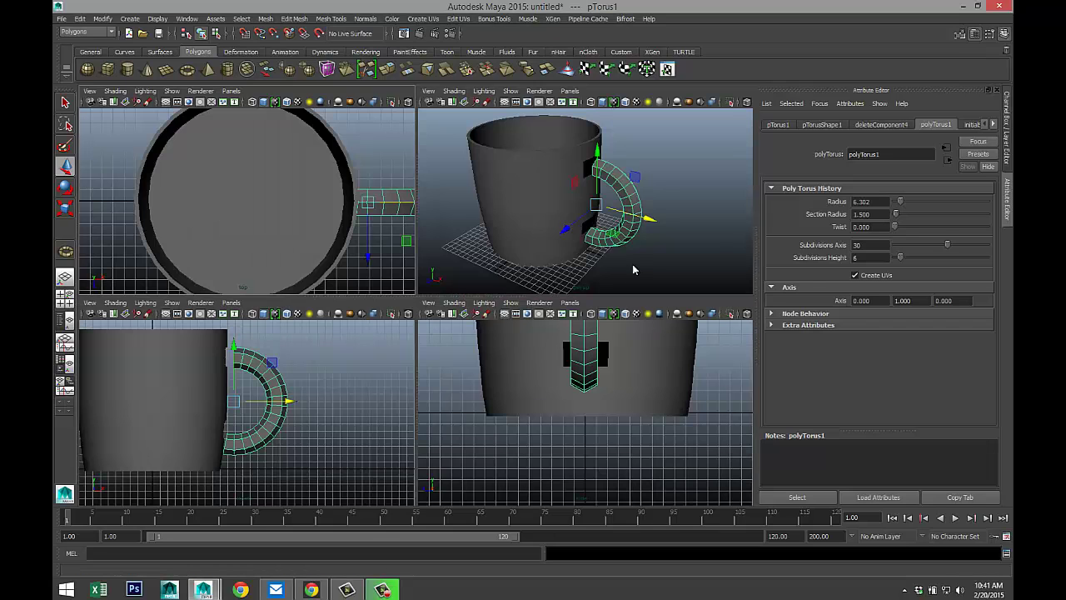
key("space")
scroll(538, 316, "up", 6)
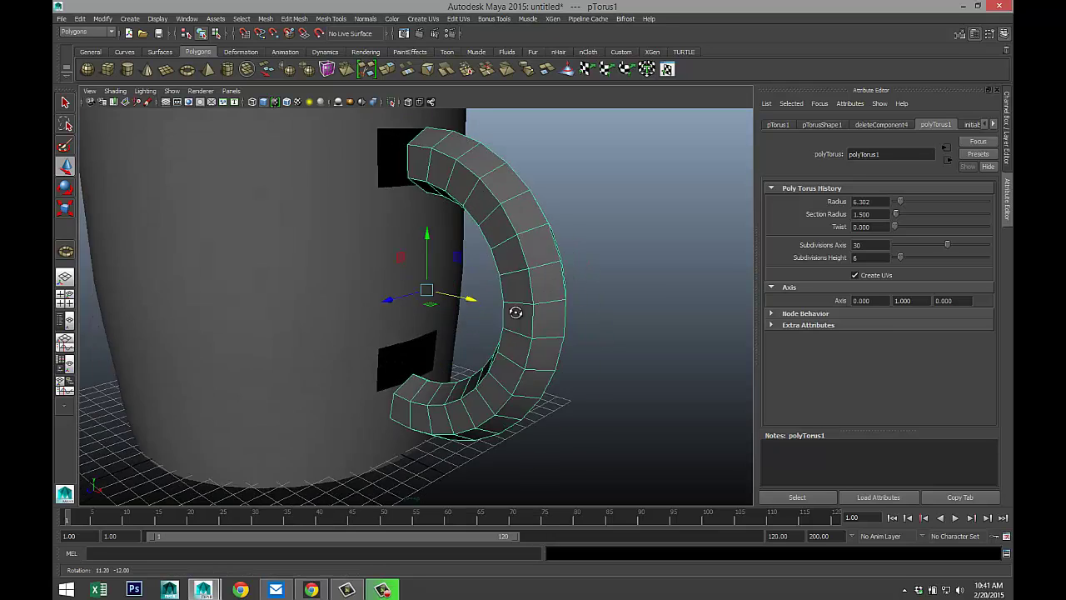
left_click_drag(516, 312, 418, 336, "alt")
left_click(341, 362)
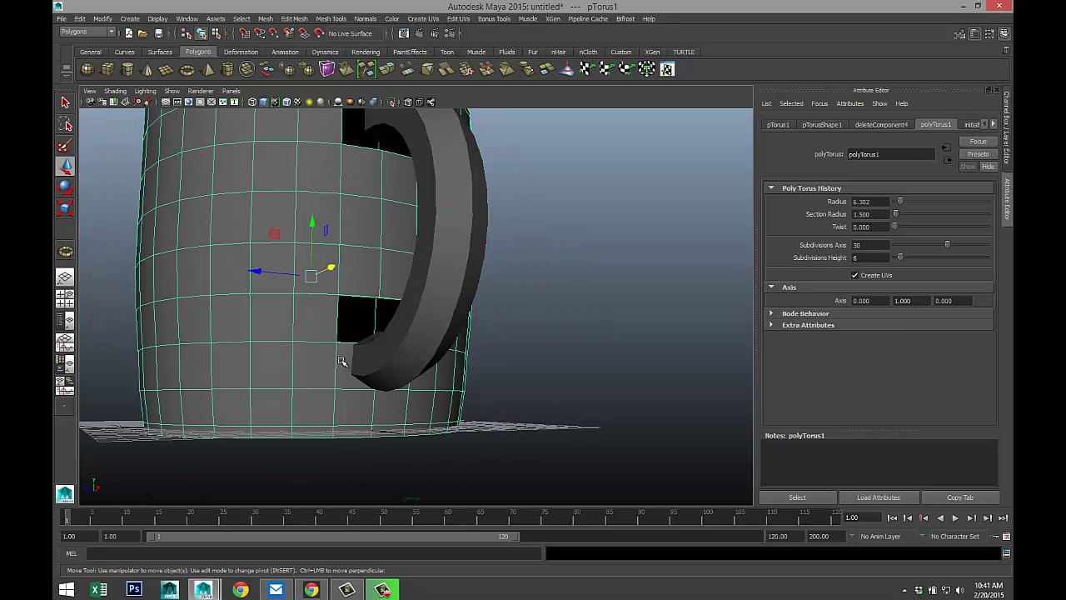
left_click_drag(341, 372, 330, 380, "alt")
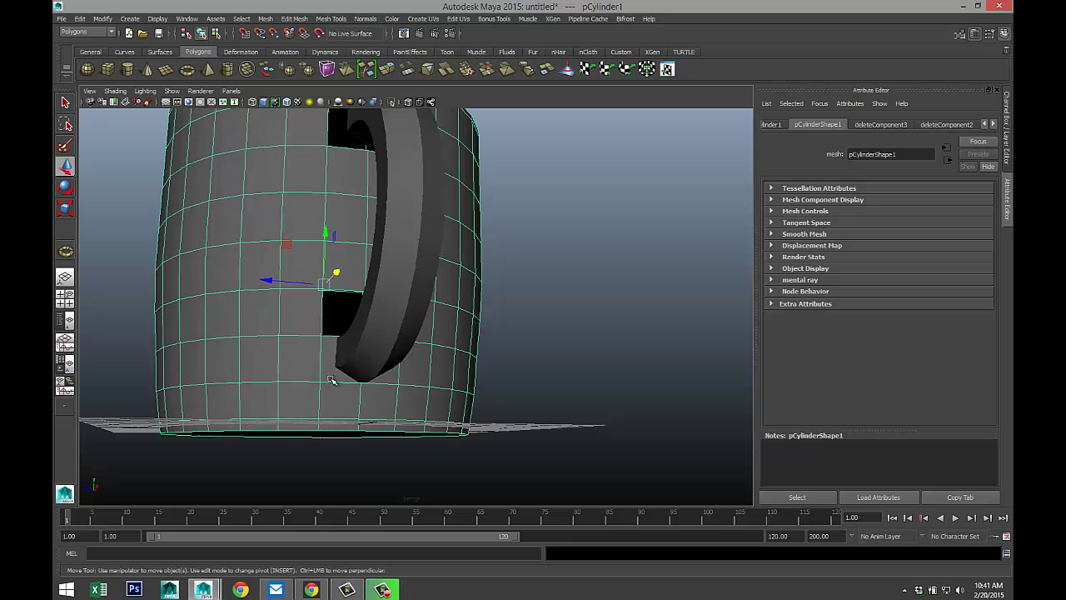
left_click_drag(322, 339, 382, 352, "alt")
mouse_move(379, 311)
right_mouse_down()
mouse_move(379, 300)
mouse_move(379, 309)
right_mouse_up()
left_click(375, 311)
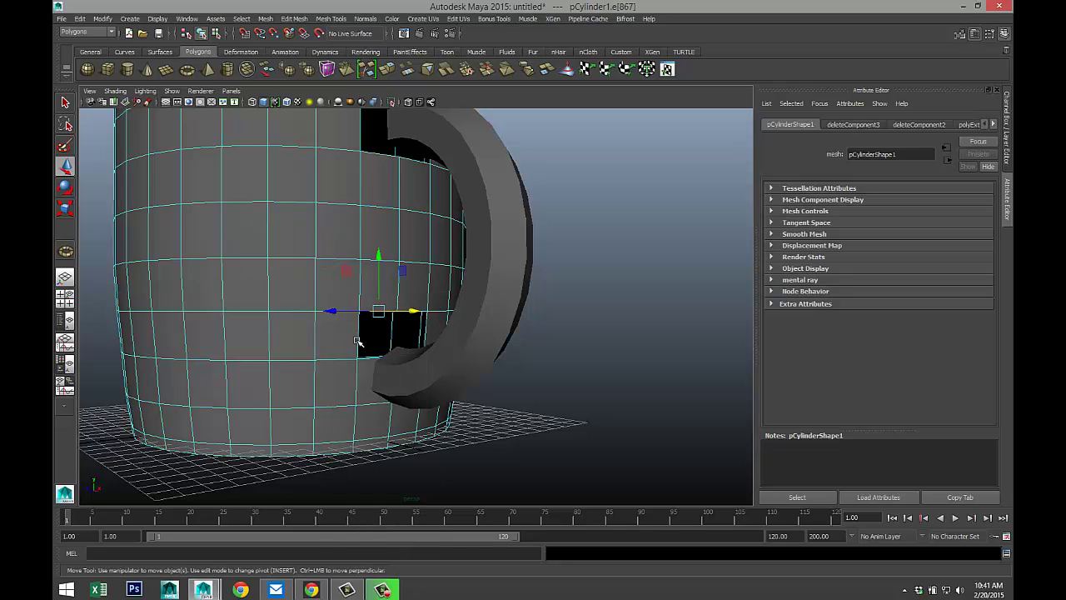
left_click(357, 341)
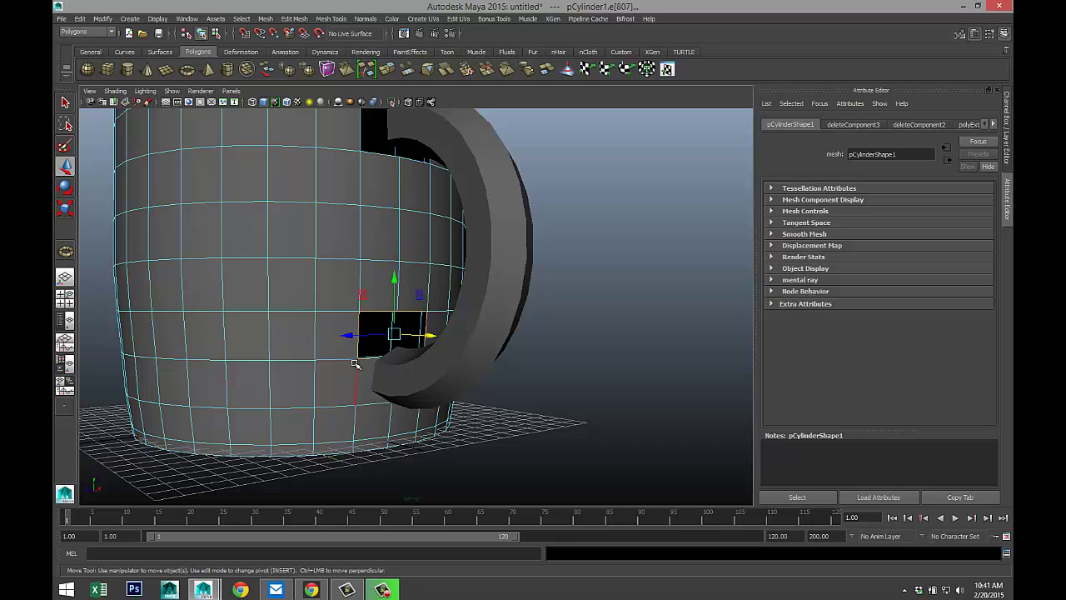
left_click(293, 19)
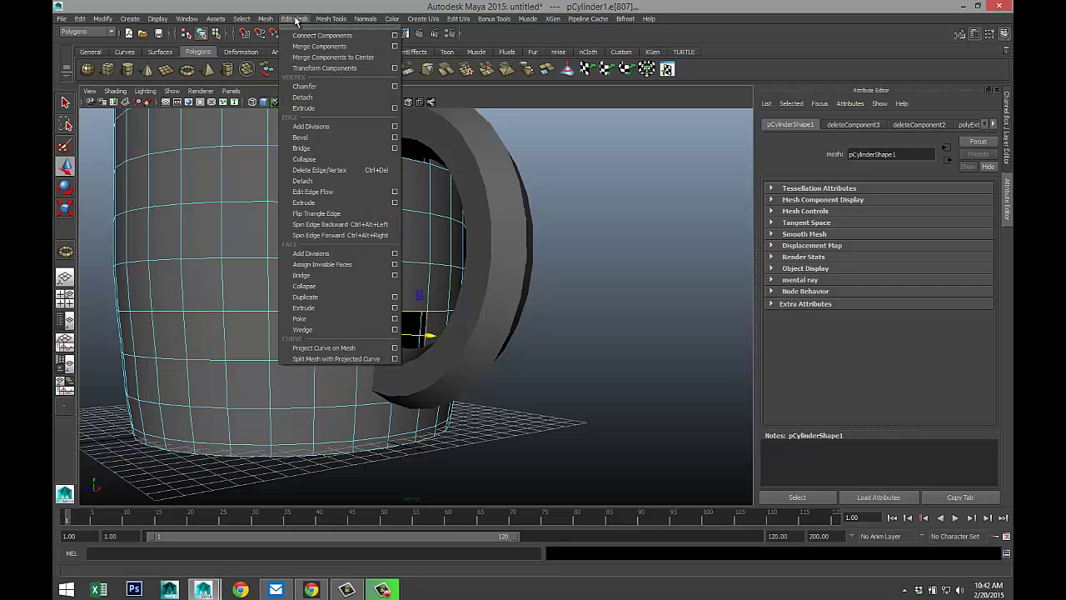
mouse_move(333, 22)
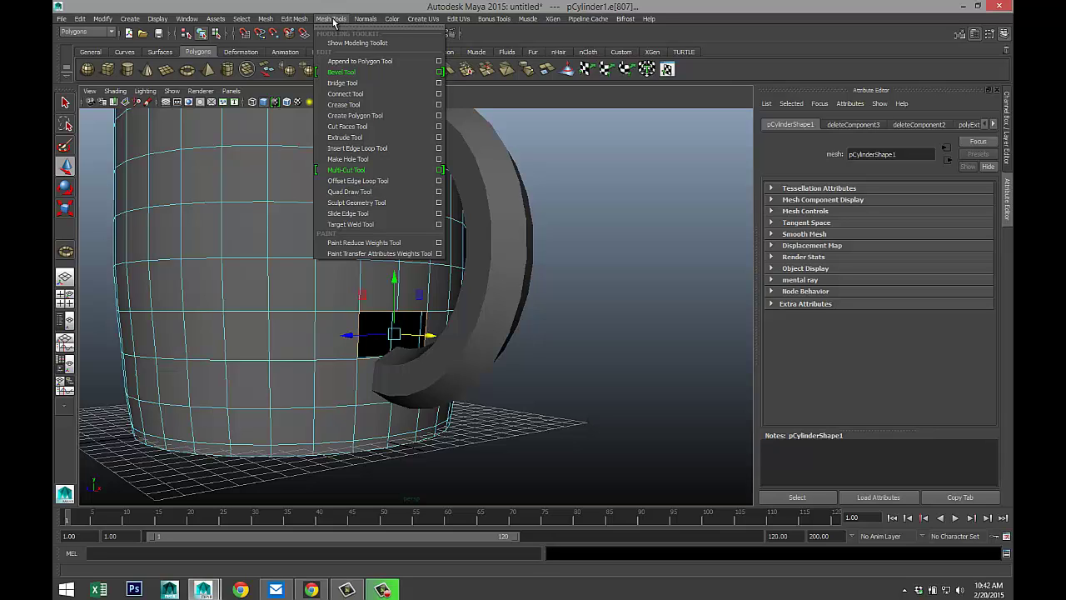
left_click(267, 20)
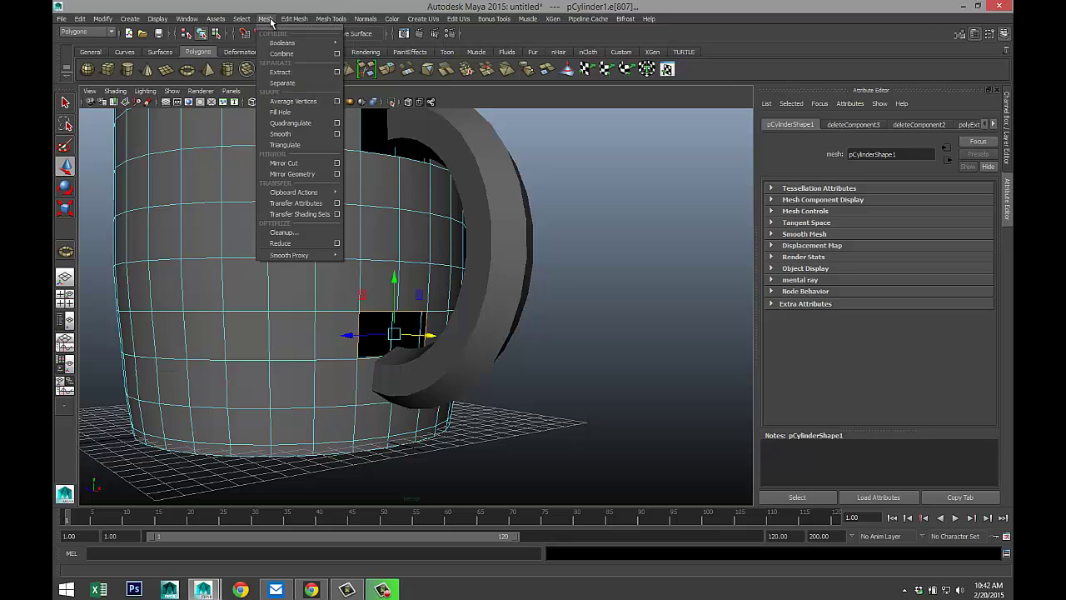
left_click(281, 113)
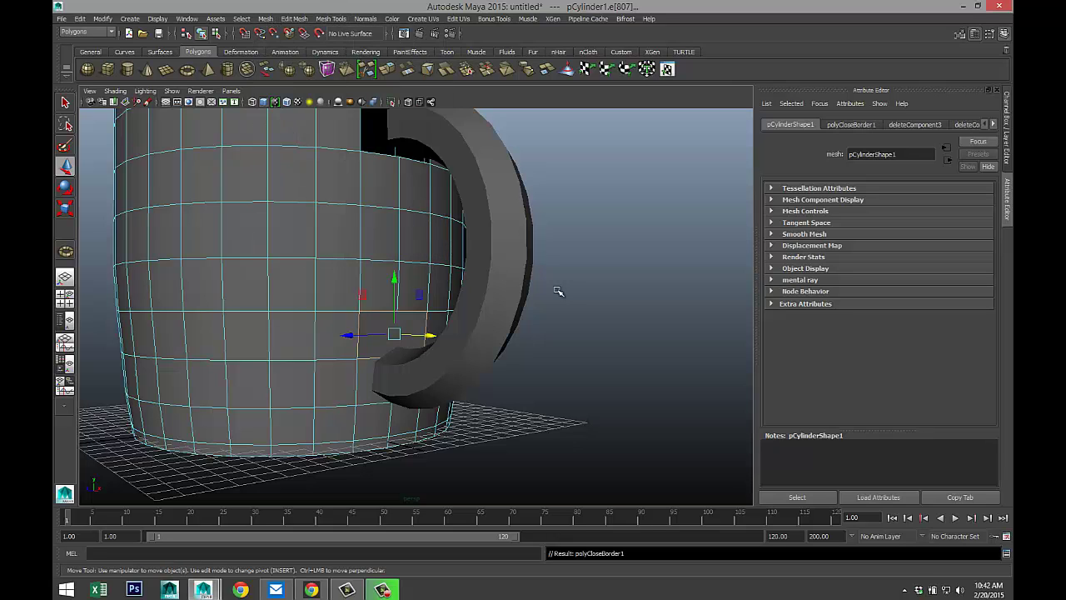
left_click(600, 290)
- Split the newly filled face with the Multi-Cut tool, adding a vertical edge between its middle upper and lower vertices
left_click_drag(577, 374, 542, 314, "alt")
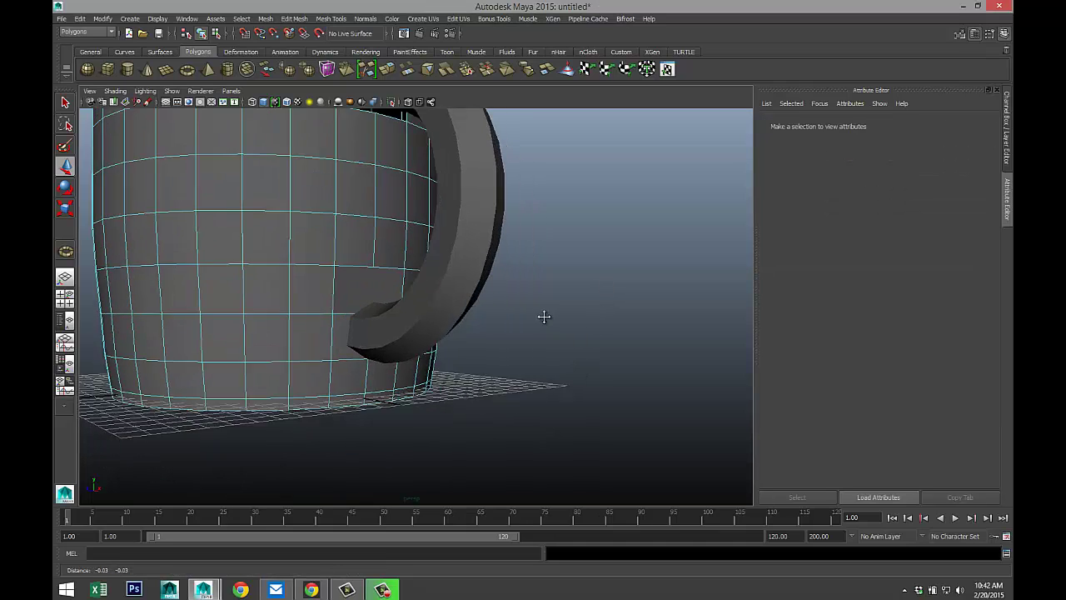
key("super")
key("super")
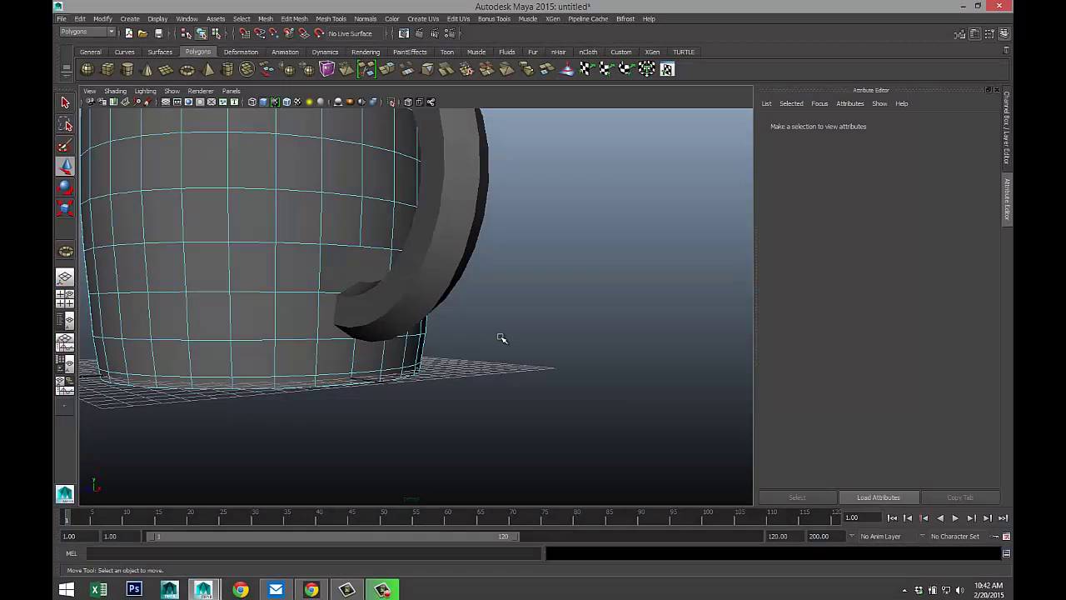
left_click_drag(512, 331, 558, 364, "alt")
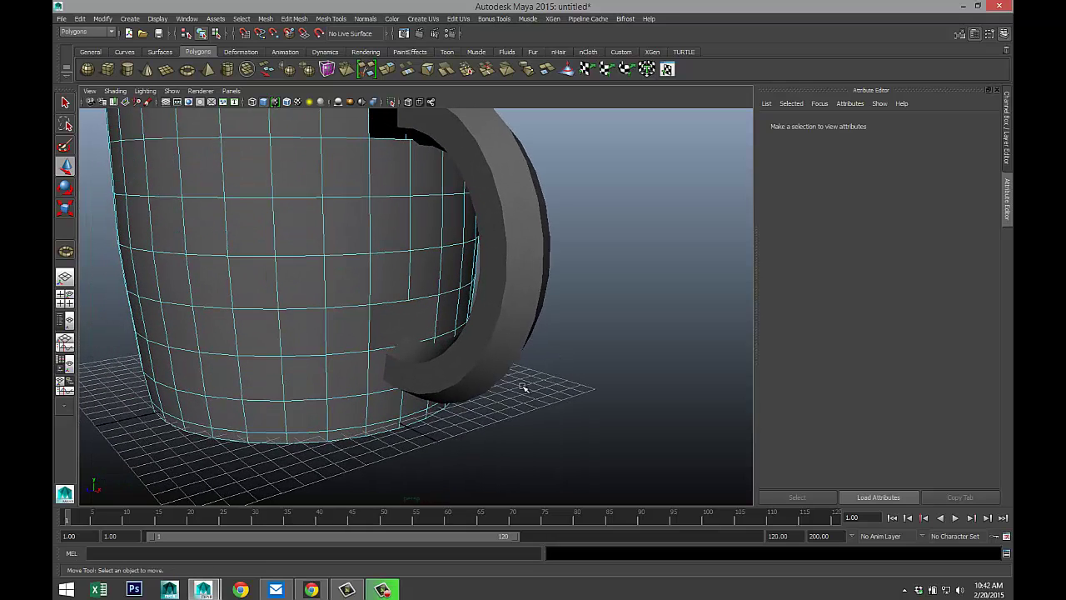
left_click(960, 35)
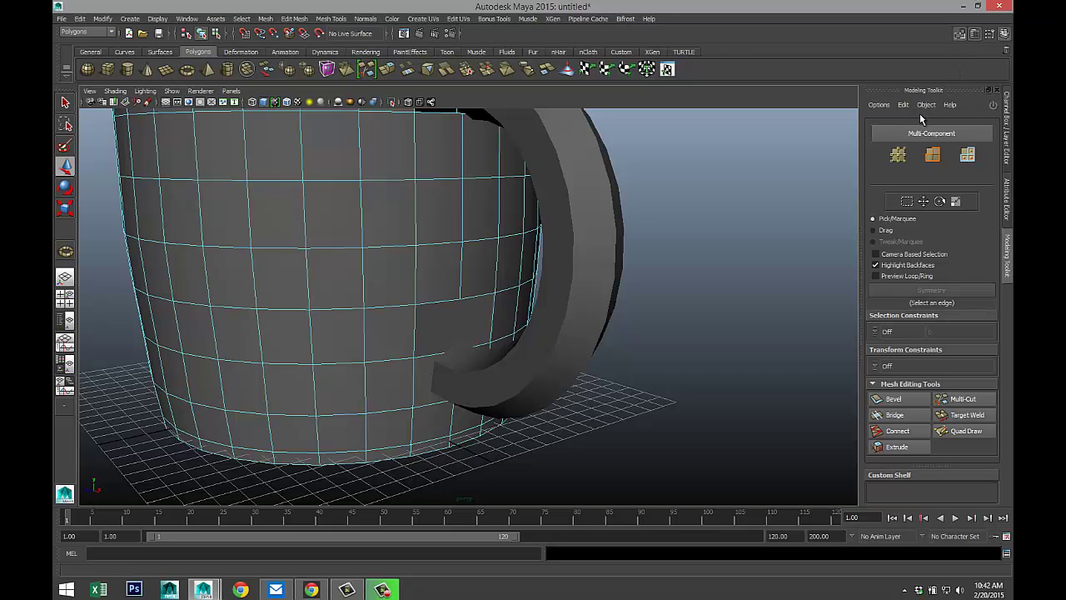
left_click(966, 400)
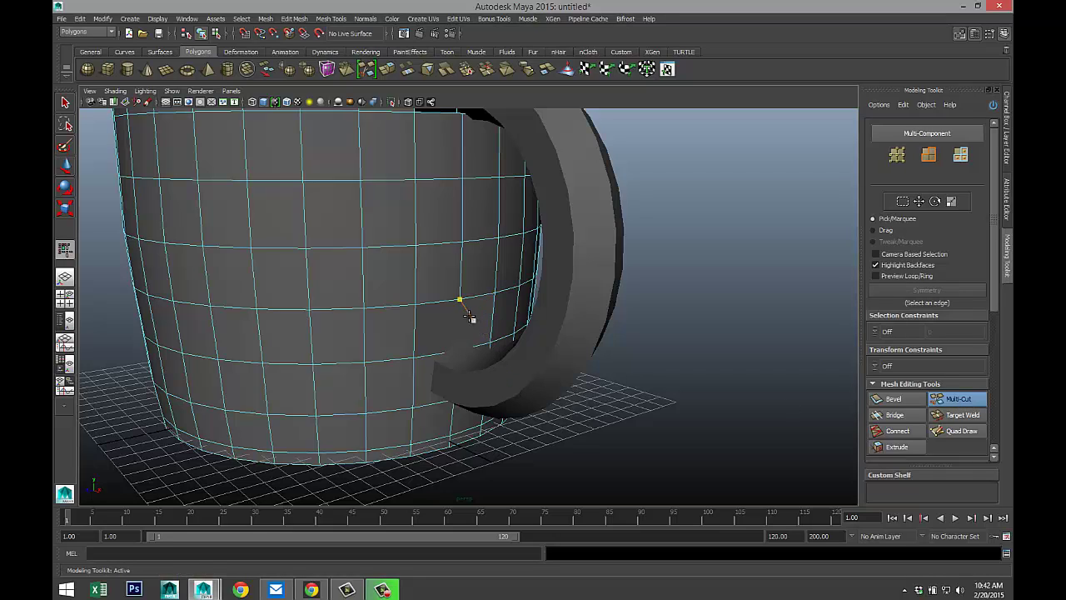
key("ctrl")
left_click(465, 308)
left_click(468, 363)
right_click(466, 357)
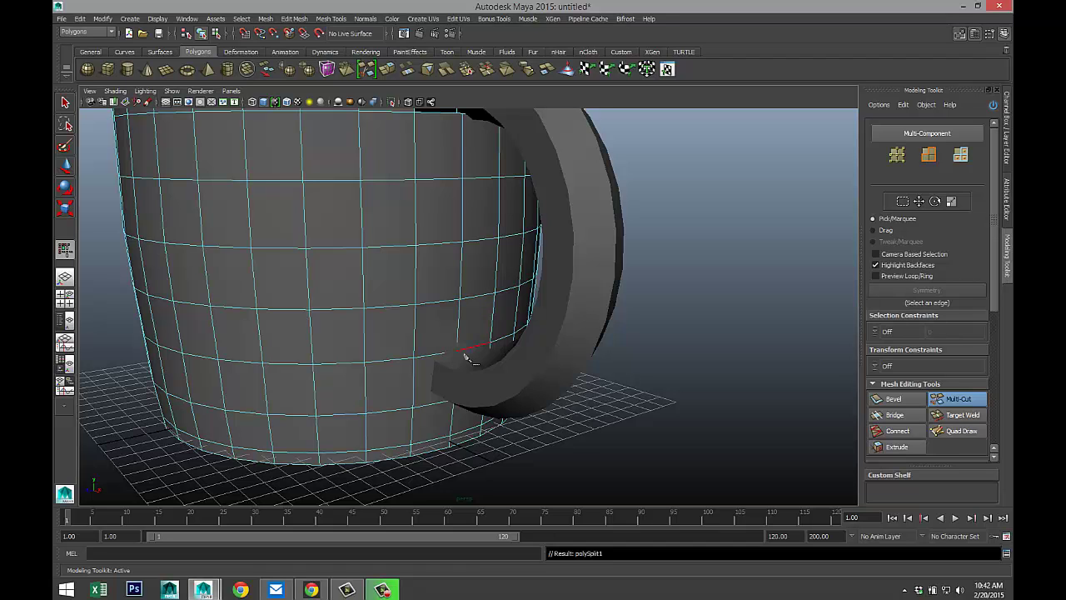
scroll(646, 349, "down", 4)
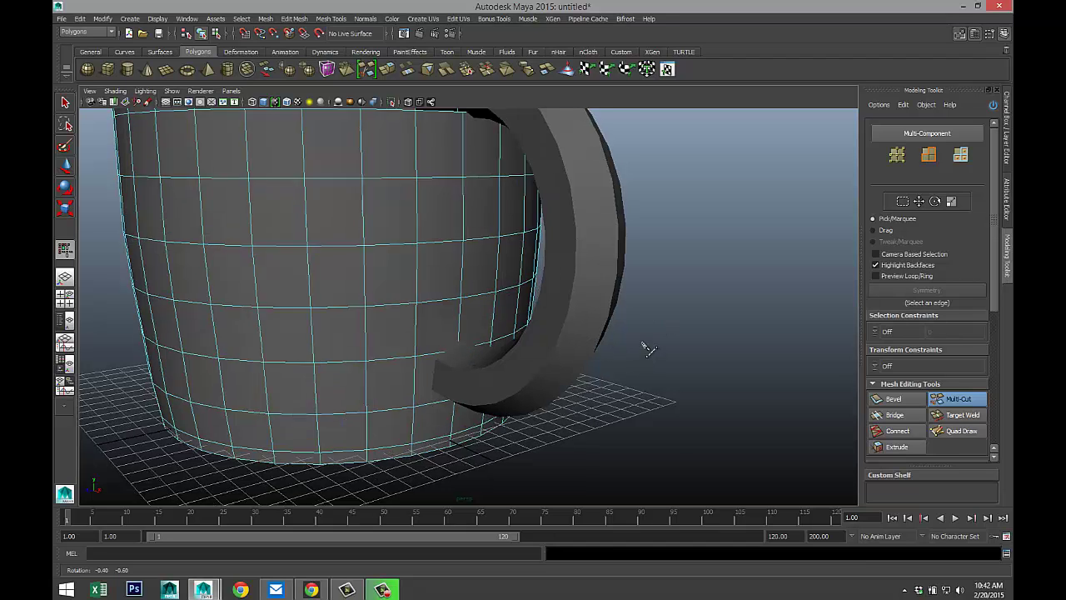
key("super")
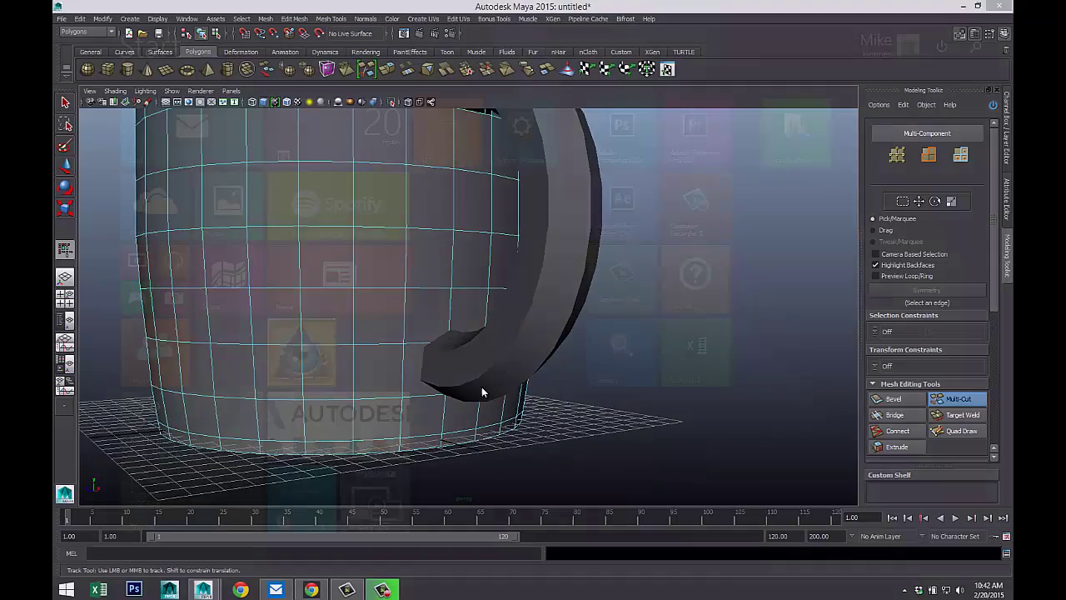
key("alt+Tab")
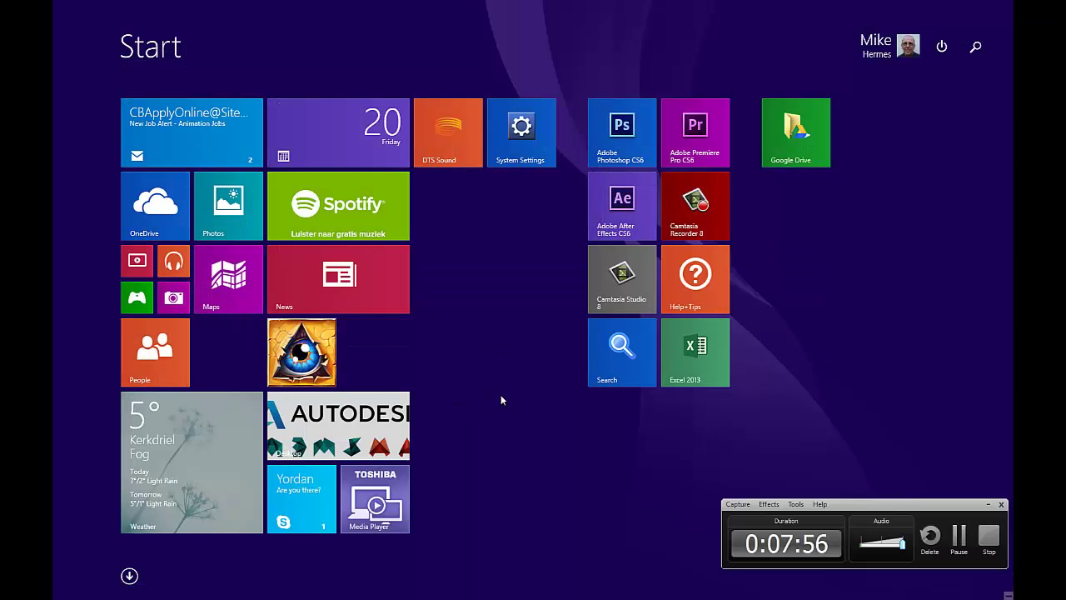
key("alt+Tab")
key("Tab")
key("Tab")
key("Tab")
key("Tab")
key("Tab")
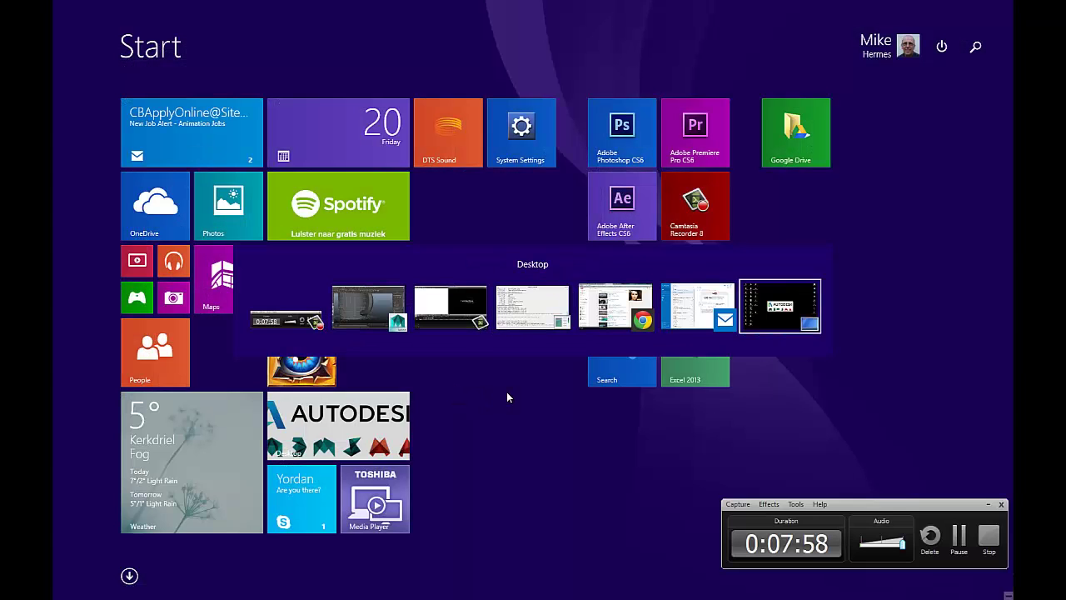
key("Tab")
key("Tab")
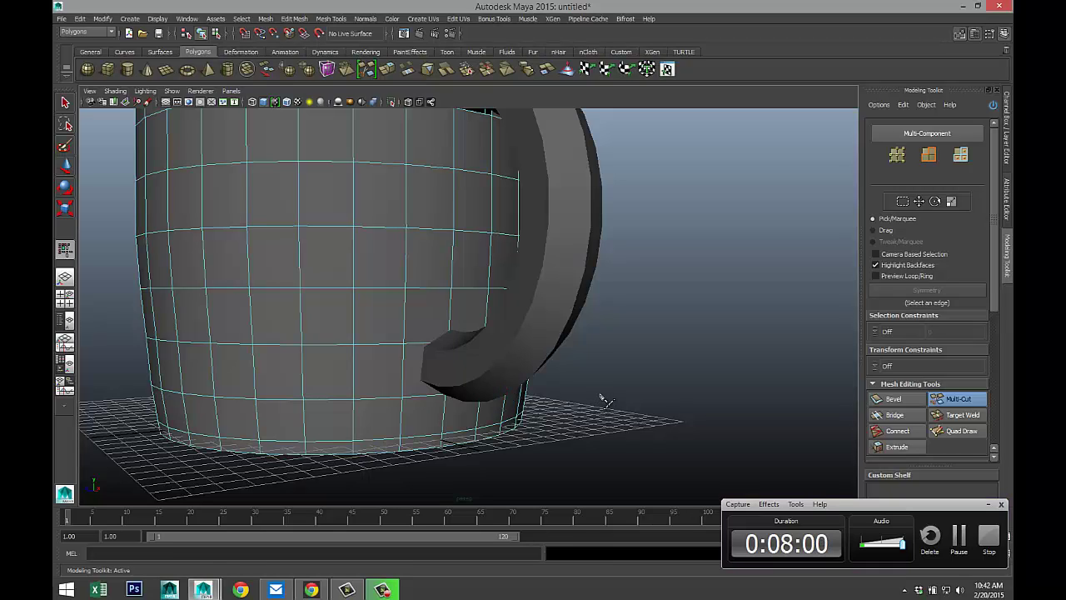
left_click_drag(596, 408, 642, 447, "alt")
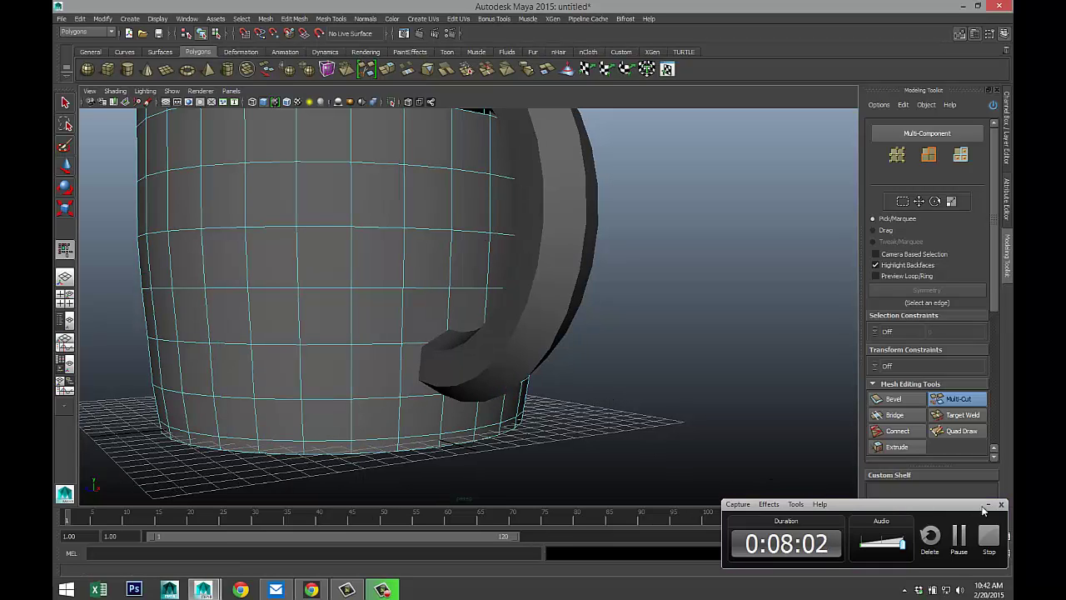
left_click(986, 504)
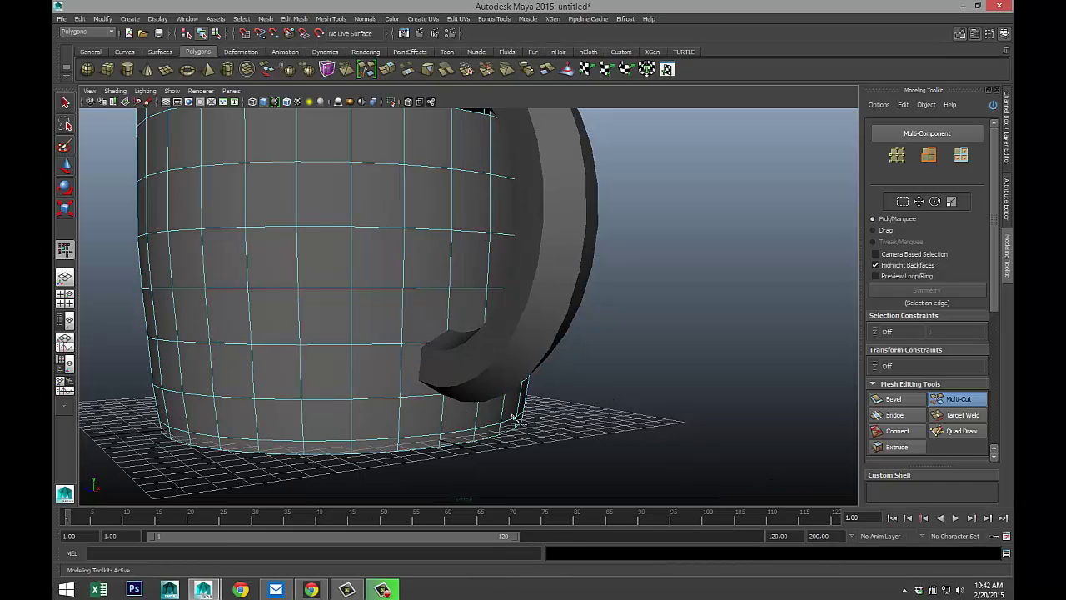
- Delete the two adjacent outer-wall faces one row below the filled opening, behind the handle's lower end
right_click_drag(411, 380, 412, 348)
left_click(417, 381)
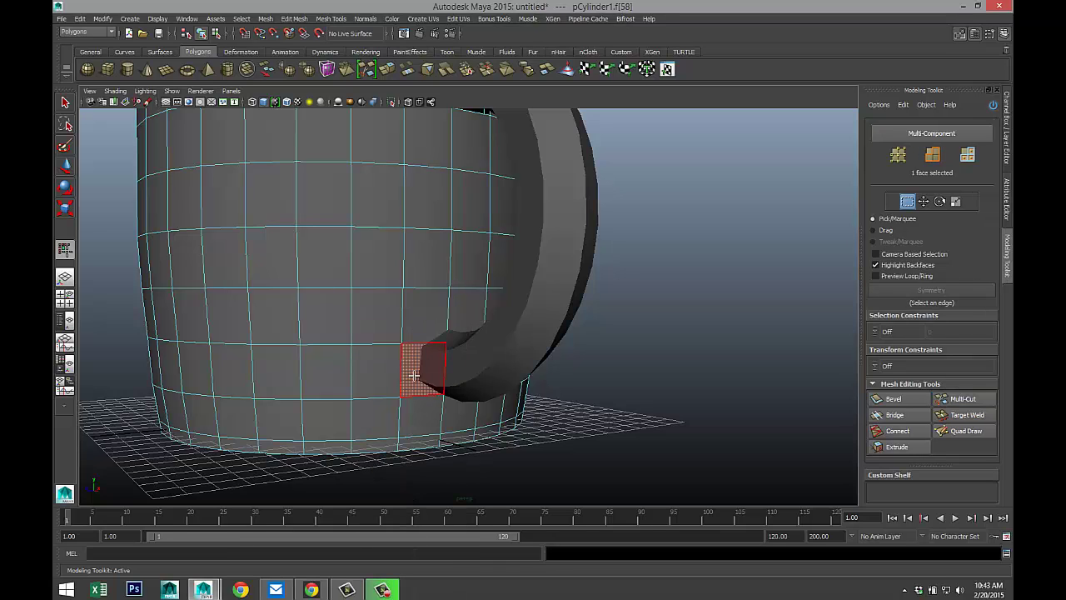
key("Delete")
left_click_drag(583, 408, 408, 388, "alt")
key("ctrl+z")
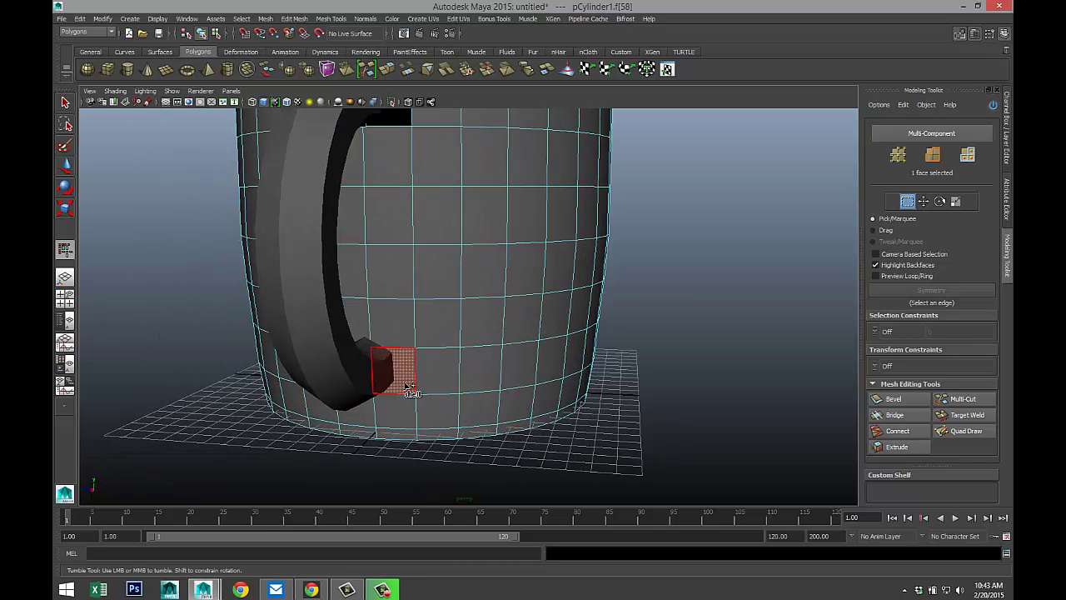
key("Delete")
mouse_move(409, 388)
right_mouse_down("alt")
mouse_move(421, 383)
mouse_move(400, 388)
right_mouse_up("alt")
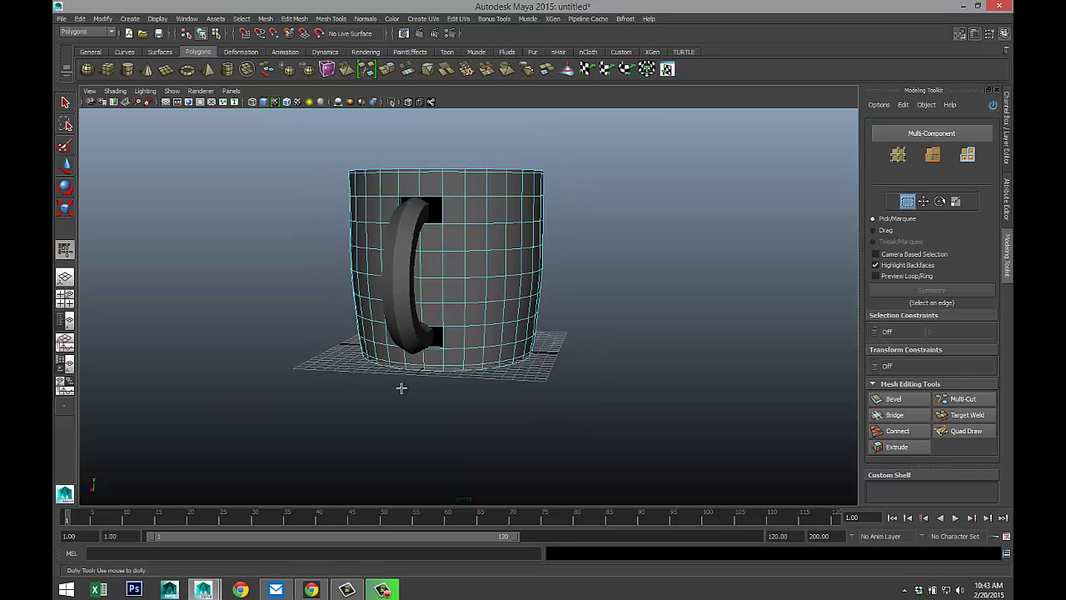
left_click_drag(400, 388, 507, 385, "alt")
right_click_drag(454, 375, 442, 434, "alt")
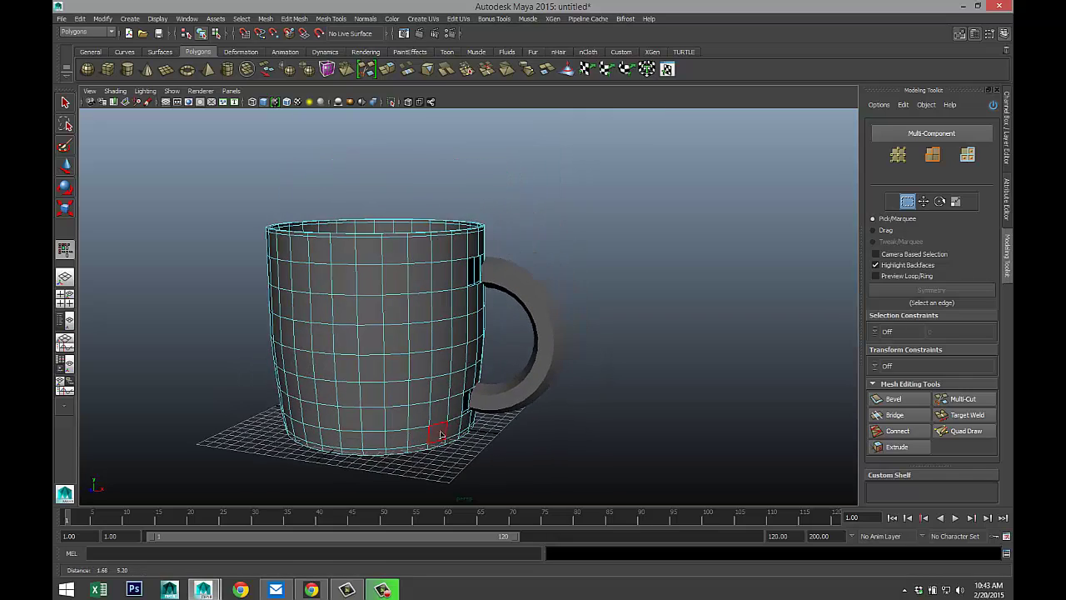
scroll(441, 429, "up", 5)
scroll(449, 392, "up", 2)
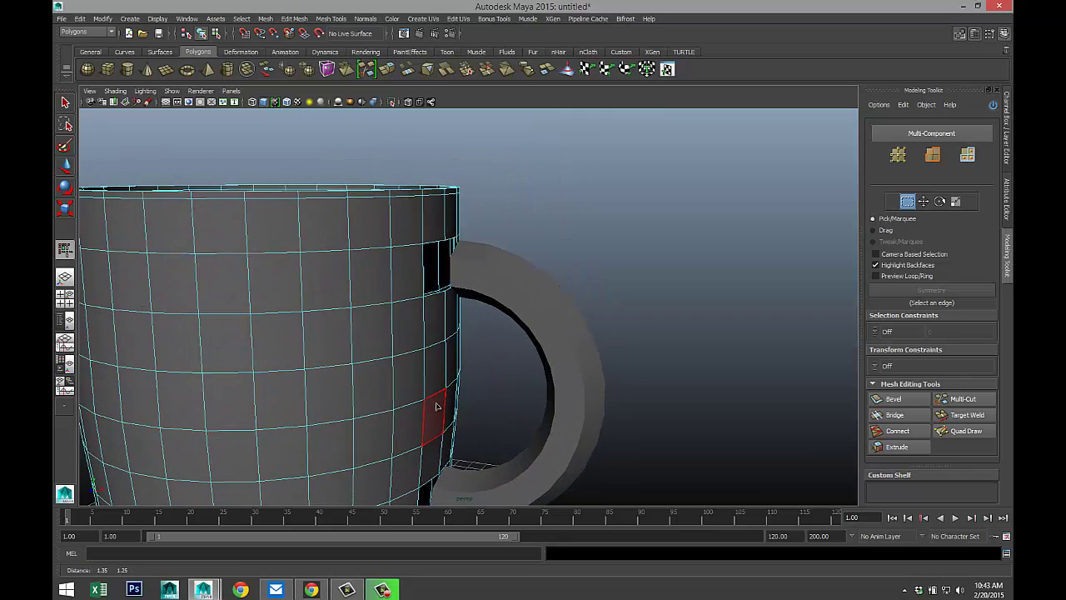
- Close the Modeling Toolkit and switch the cup and handle to vertex editing around the upper opening
left_click_drag(436, 406, 417, 425, "alt")
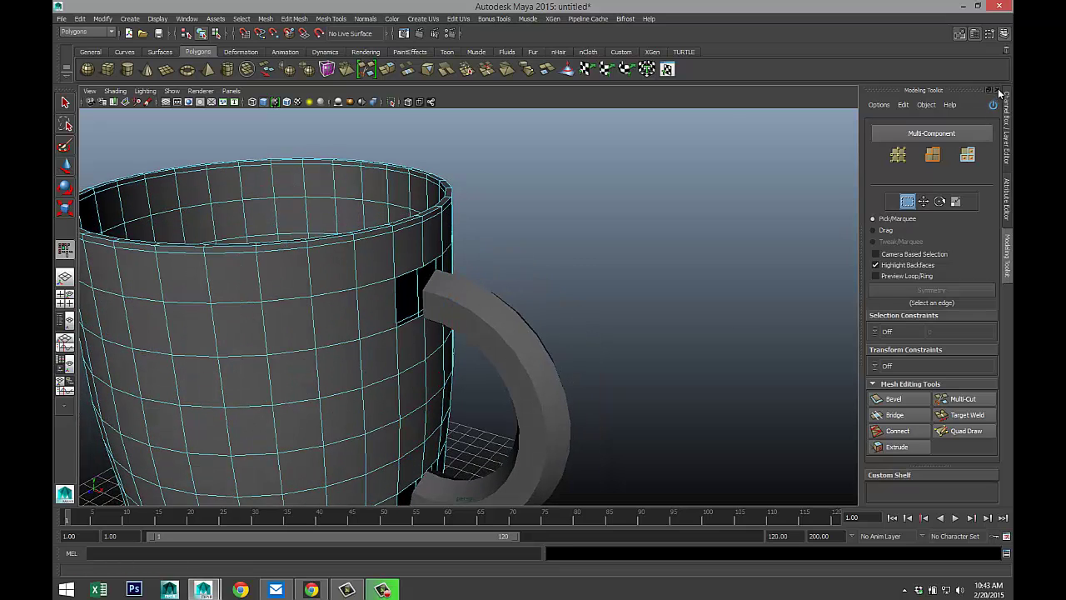
left_click(998, 90)
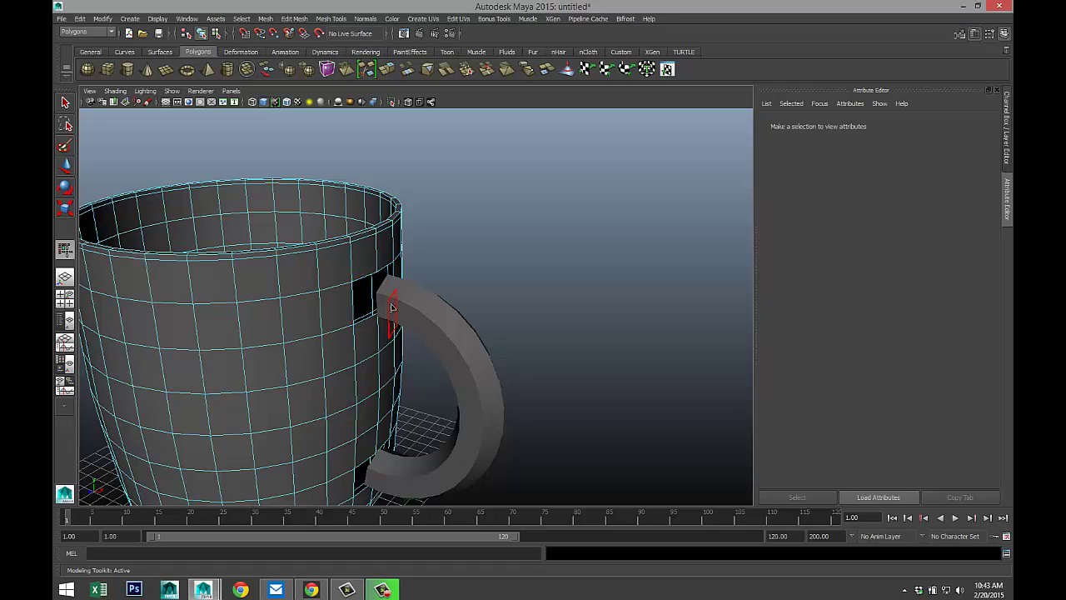
right_click_drag(408, 309, 359, 305)
right_click_drag(488, 311, 491, 299, "alt")
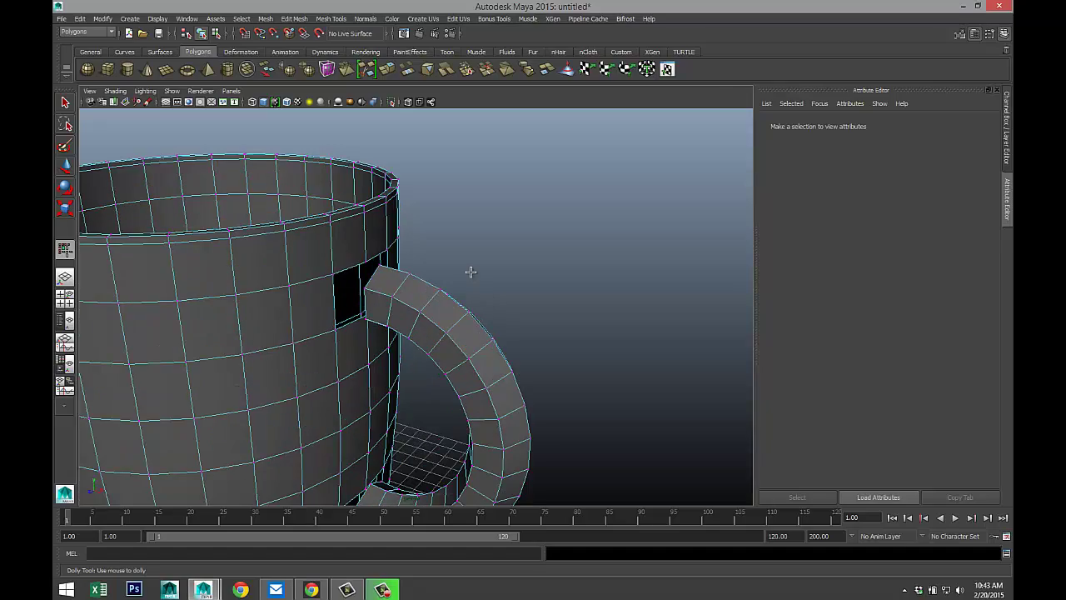
left_click_drag(471, 271, 482, 296, "alt")
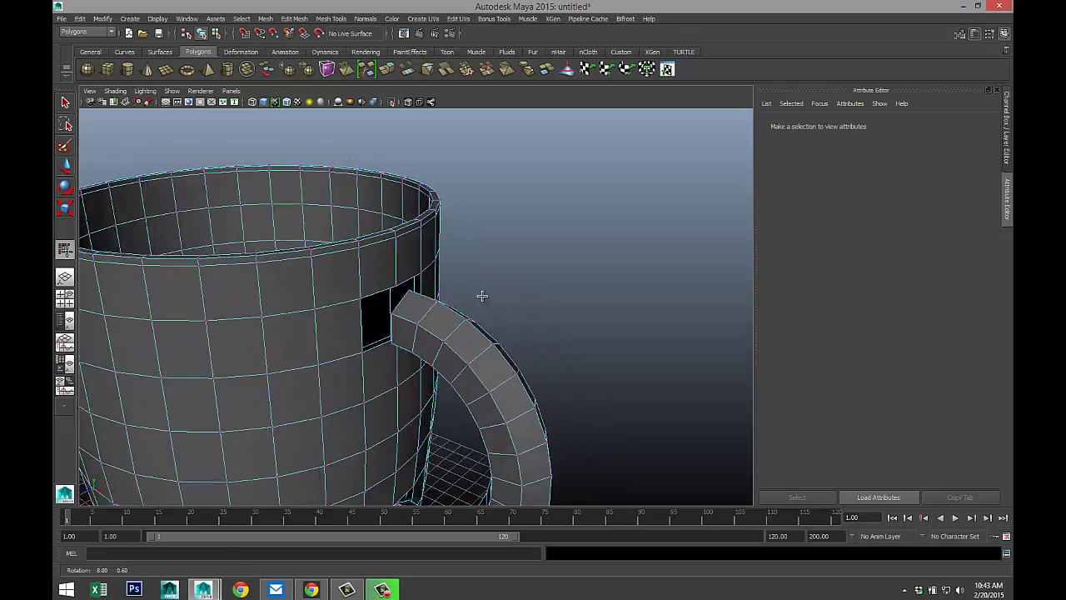
mouse_move(482, 296)
right_mouse_down("alt")
mouse_move(464, 305)
mouse_move(481, 312)
right_mouse_up("alt")
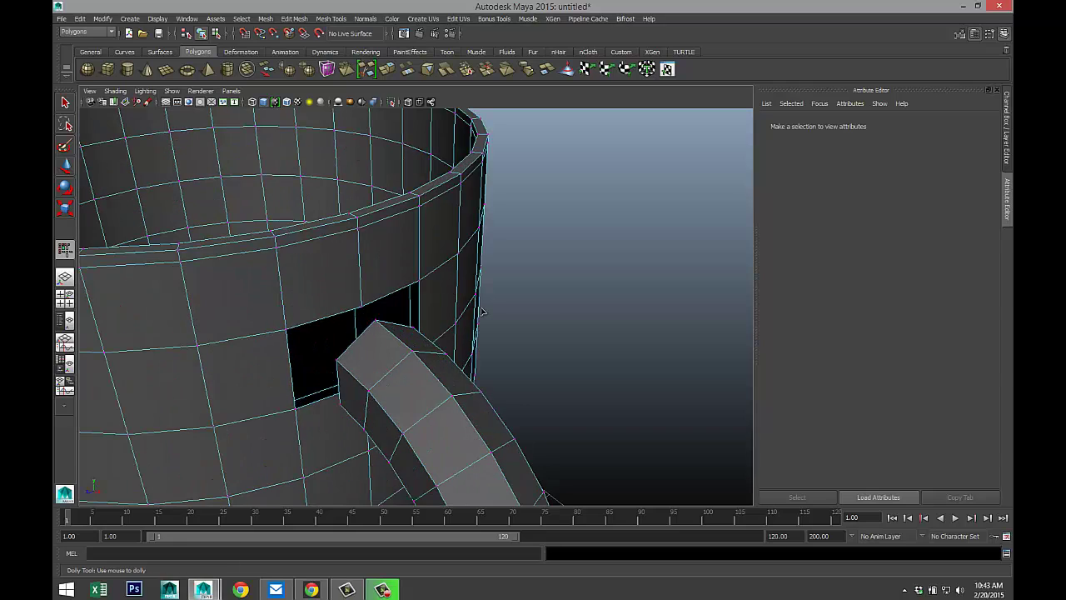
- Try to merge the handle's top end vertex with the upper middle vertex of the cup's opening using Merge Components
left_click(376, 323)
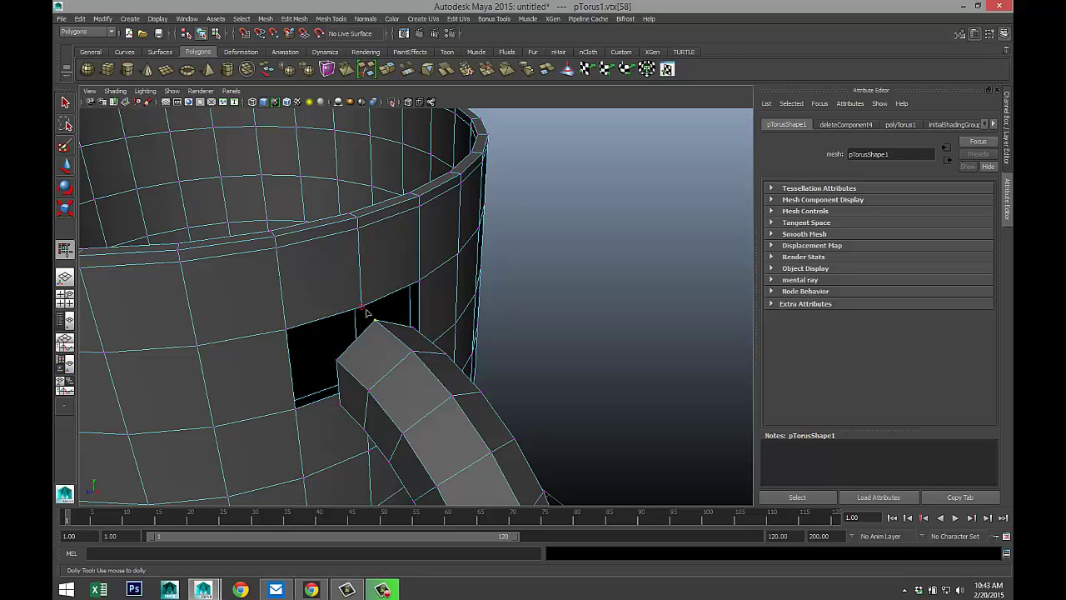
left_click(367, 312)
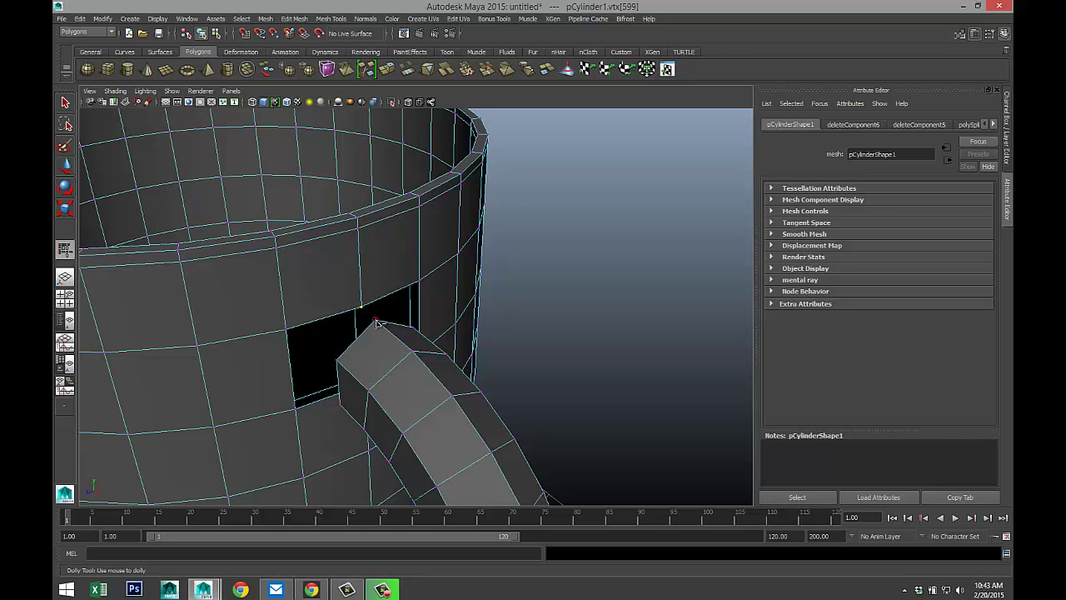
left_click(375, 322)
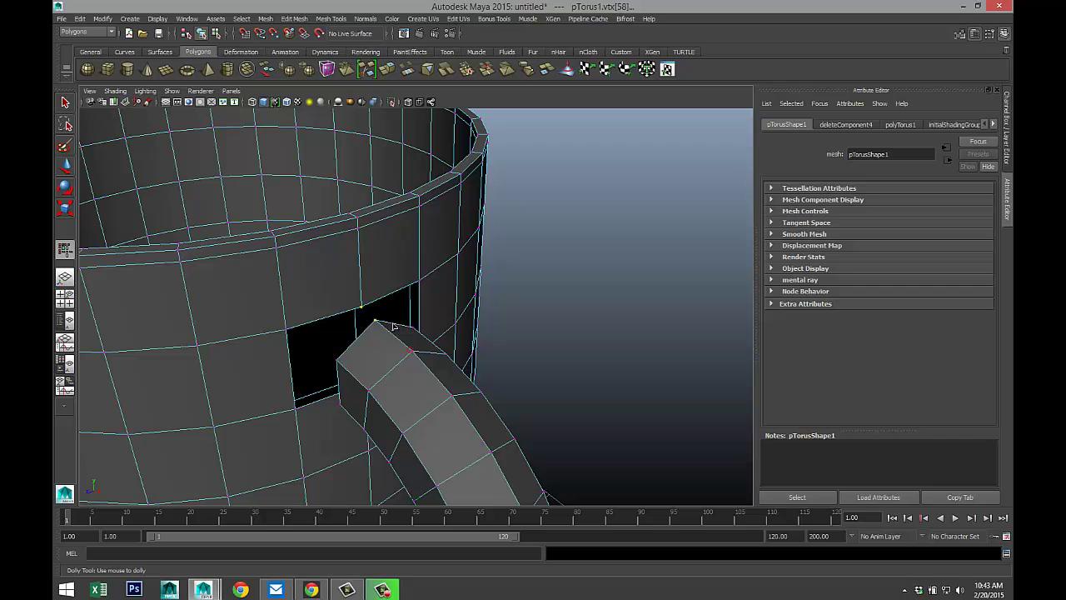
left_click(267, 18)
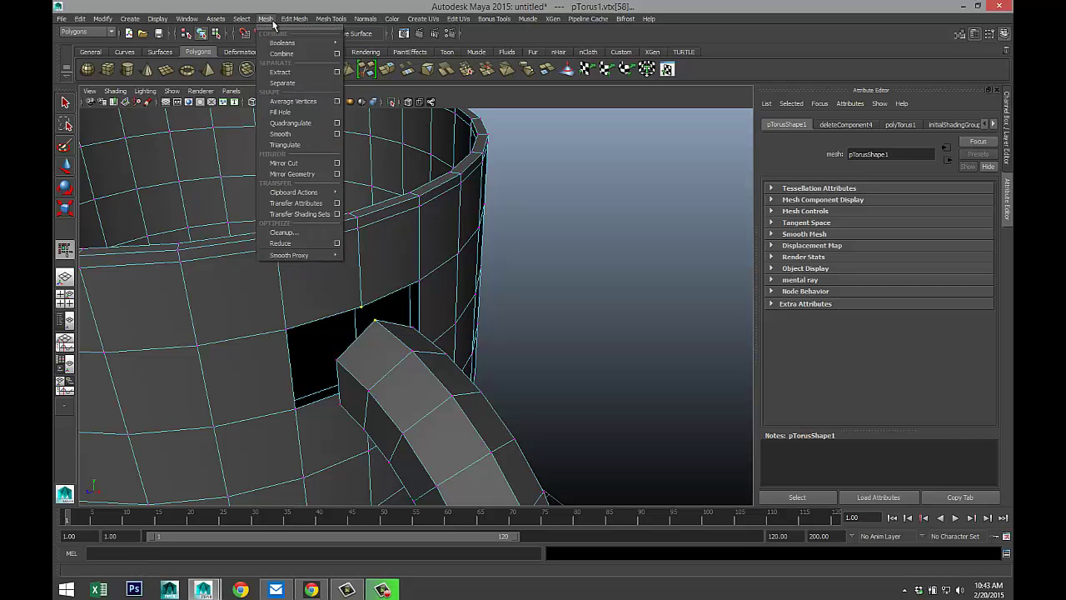
mouse_move(289, 20)
left_click(307, 47)
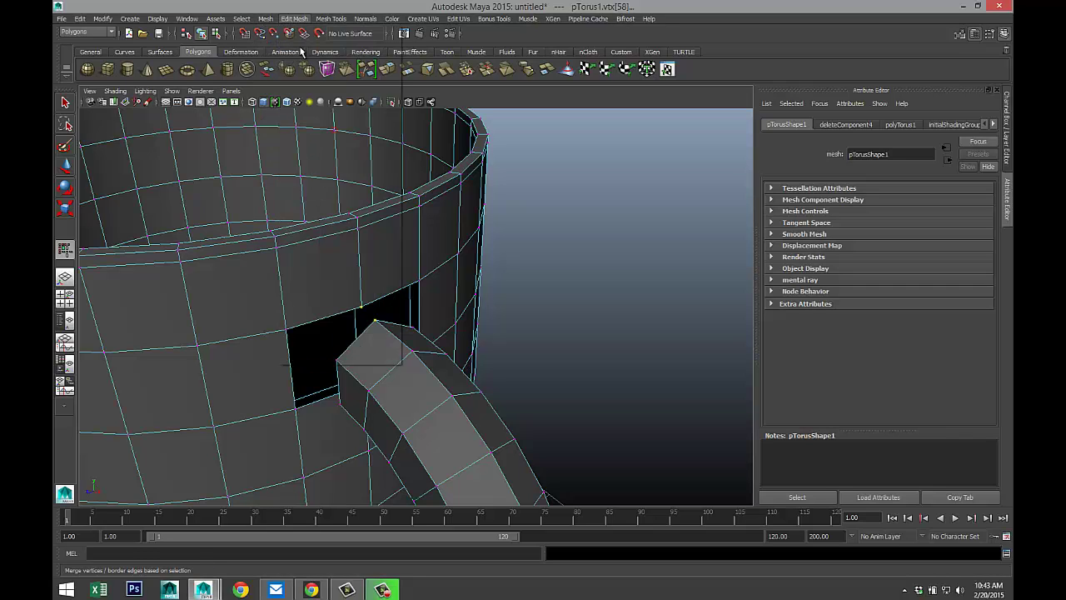
left_click(593, 281)
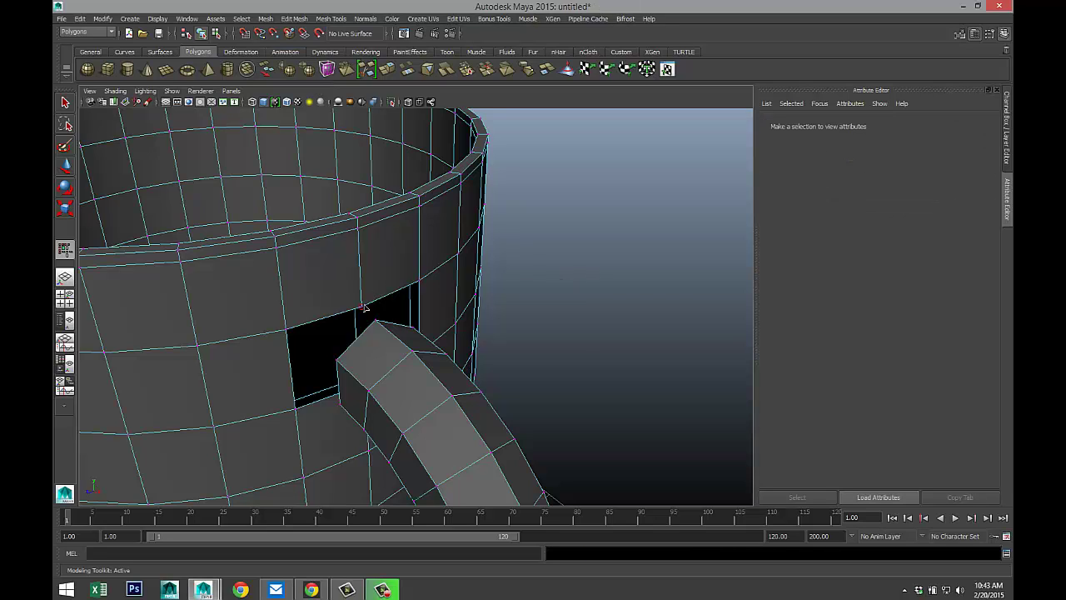
- Try Merge Components to Center on the handle's top vertex and the opening's upper middle vertex
left_click(364, 307)
left_click(378, 324)
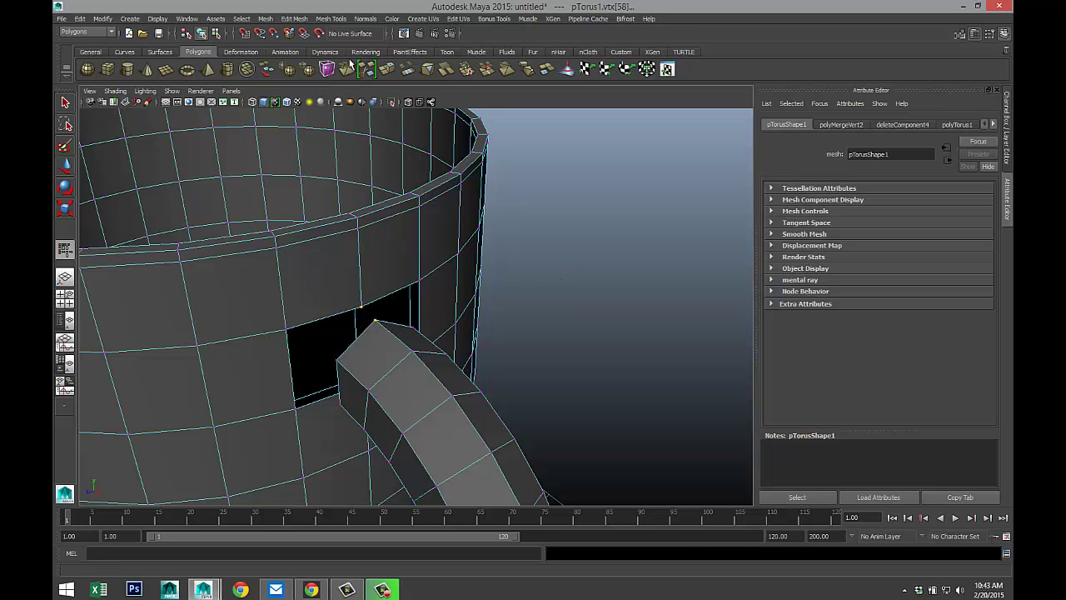
left_click(305, 21)
left_click(323, 55)
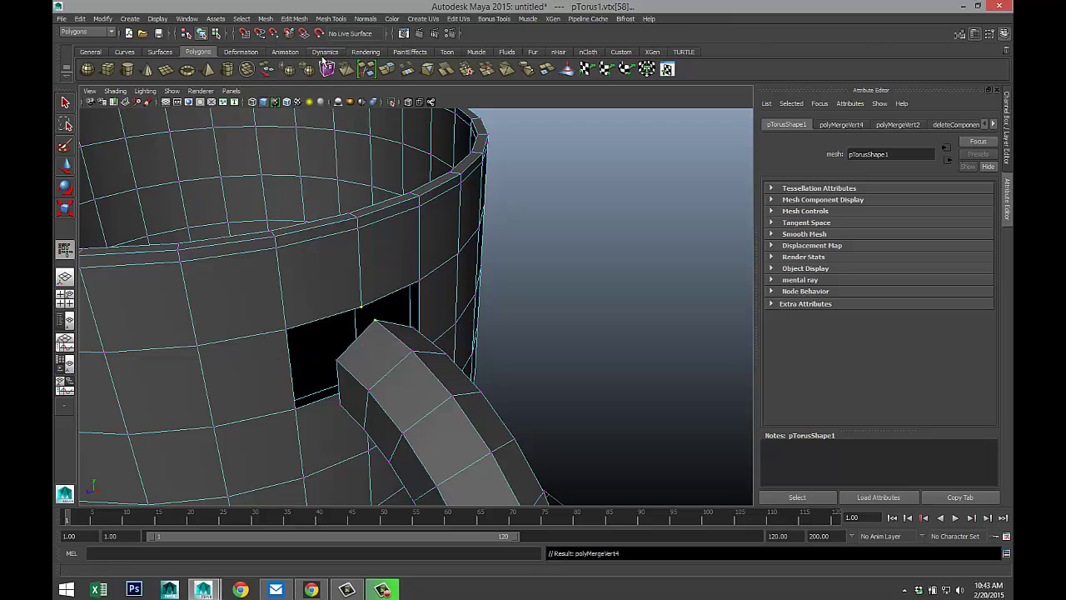
left_click(597, 307)
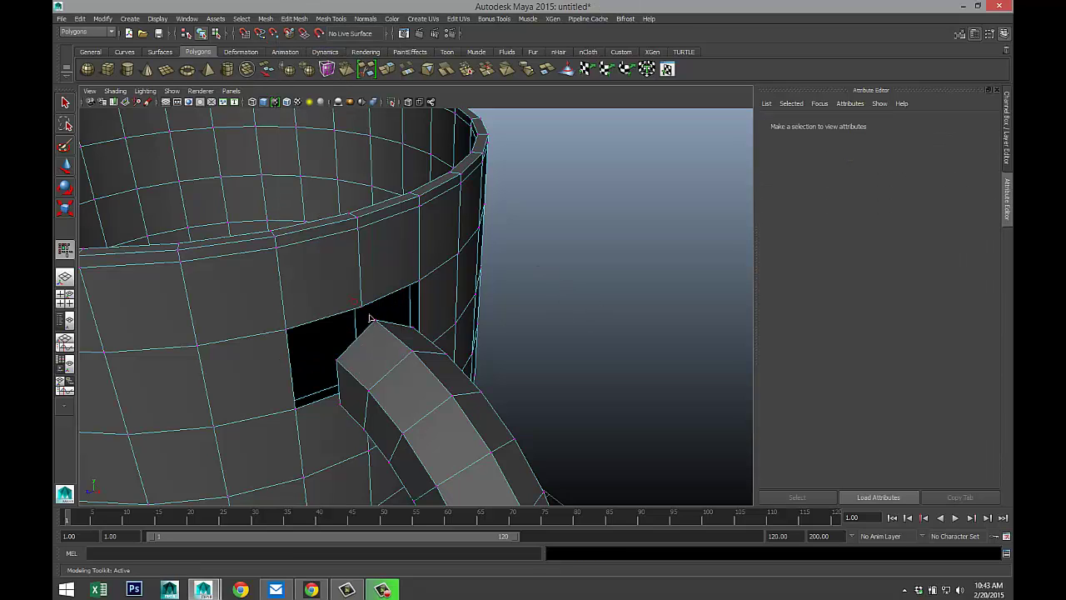
- Retry merging the cup and handle vertices at the upper opening while they are separate objects, and undo the merge
left_click(356, 303)
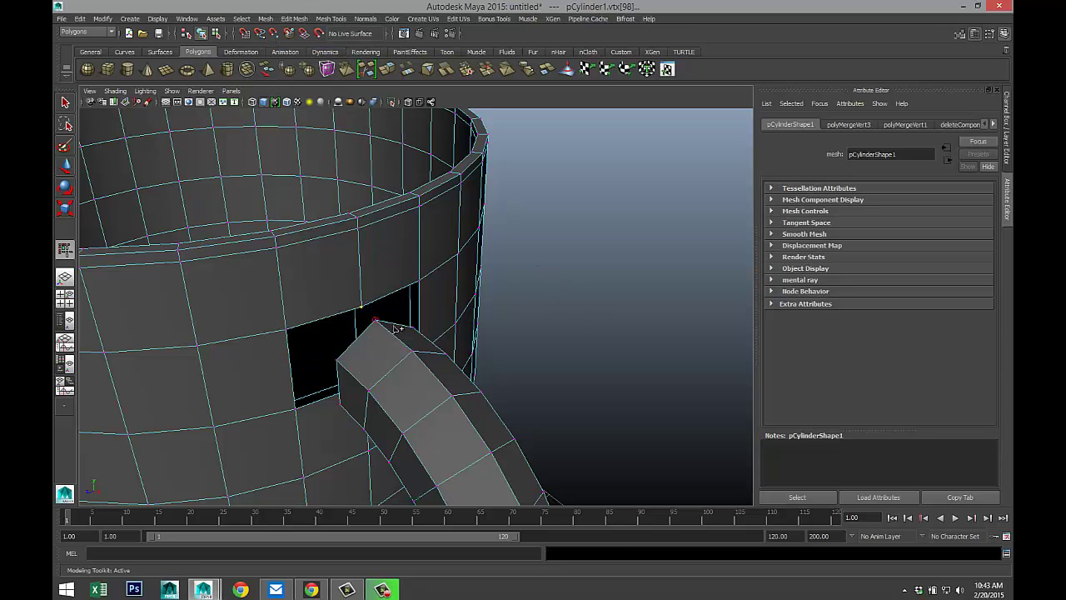
left_click(376, 321, "shift")
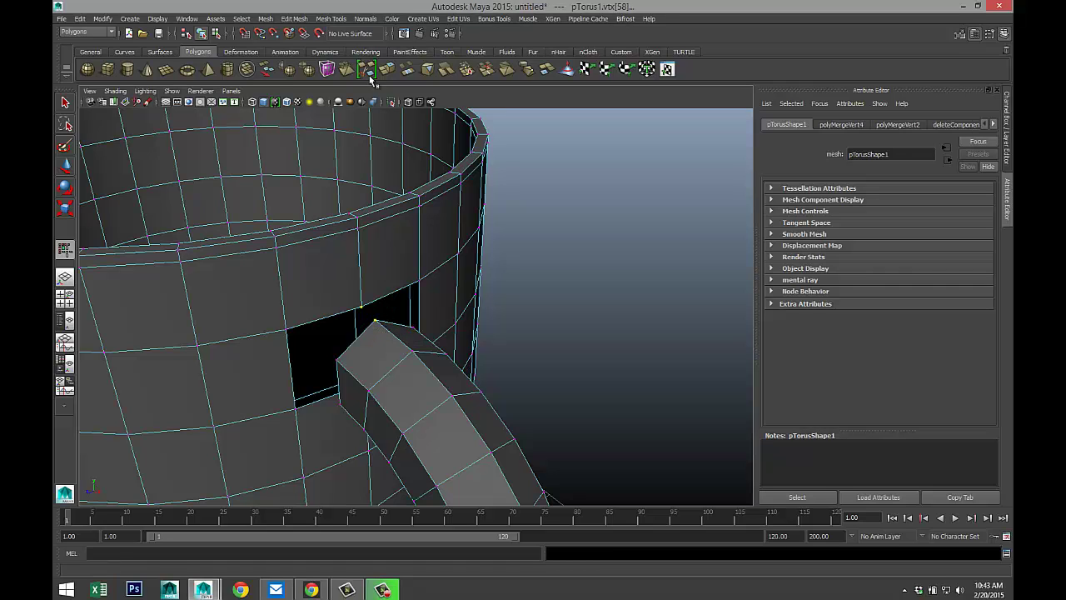
left_click(295, 19)
left_click(311, 47)
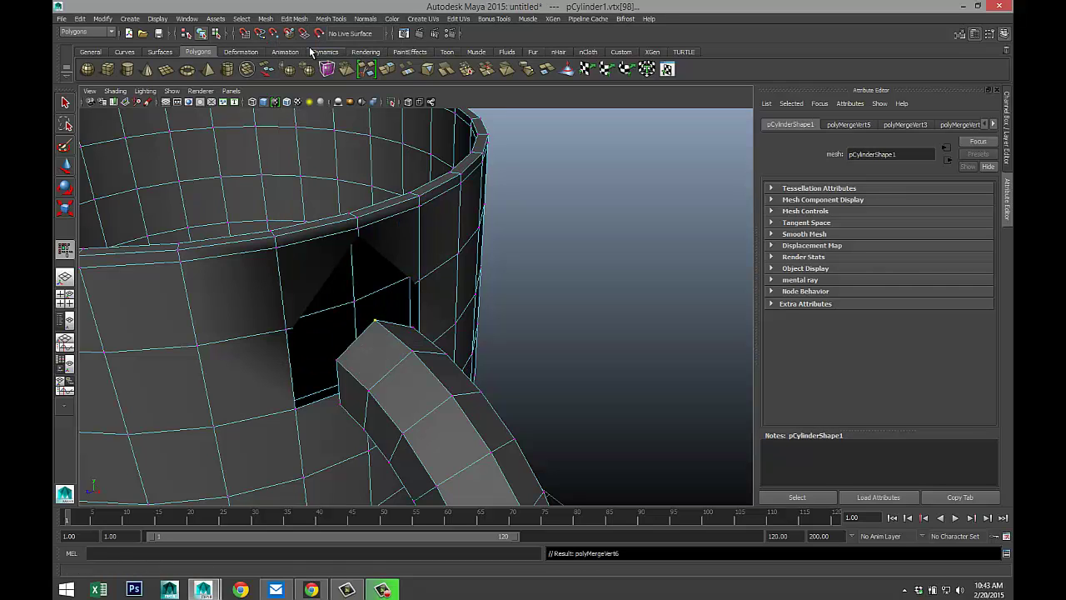
key("ctrl+z")
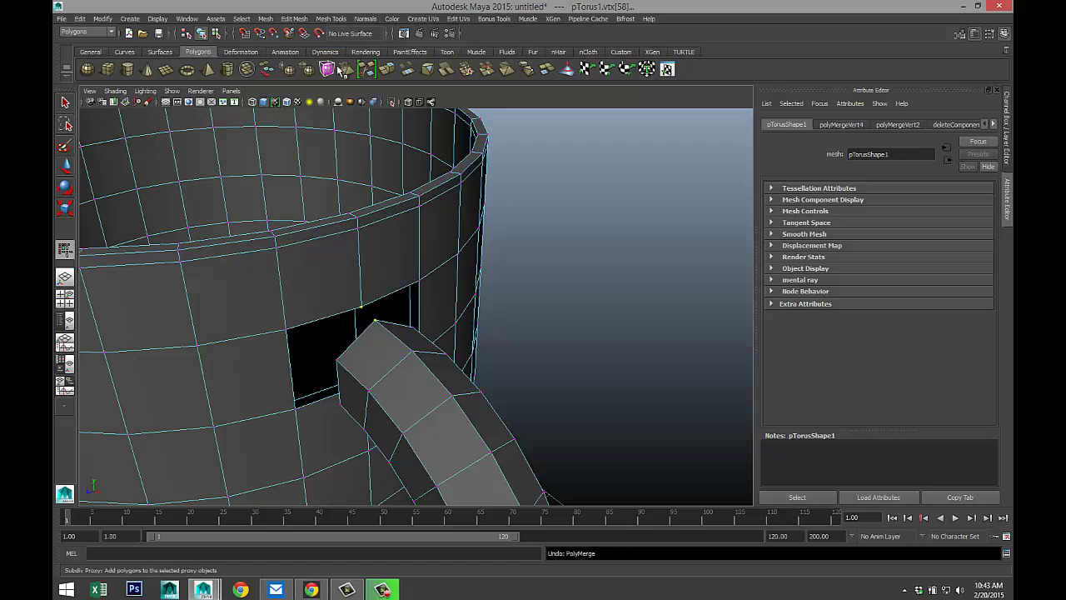
- Return to object mode, select the cup and the handle, and join them into one mesh with Combine
key("F8")
key("w")
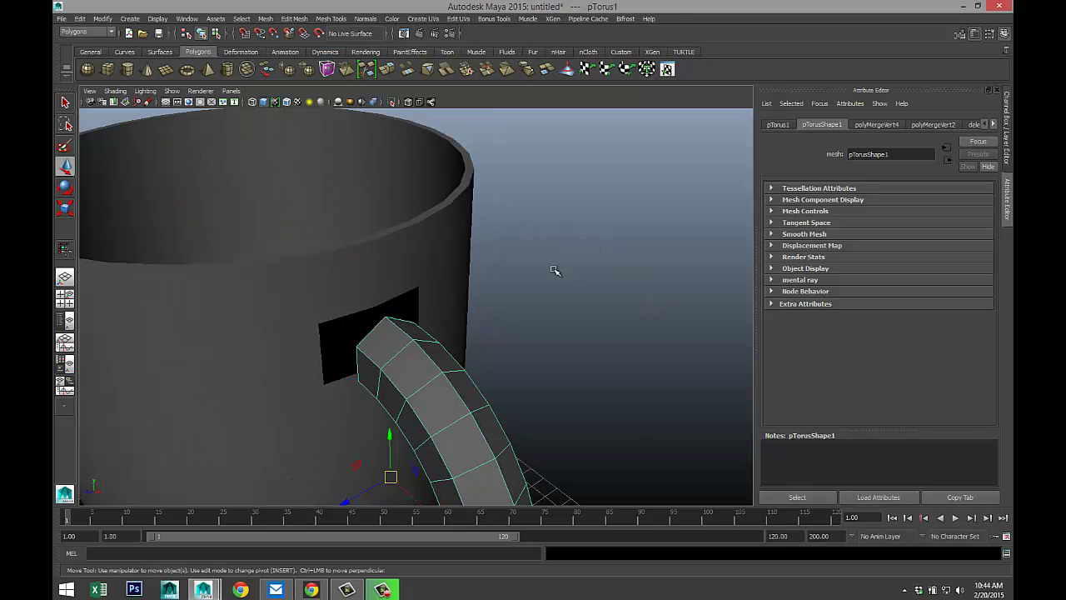
left_click(571, 298)
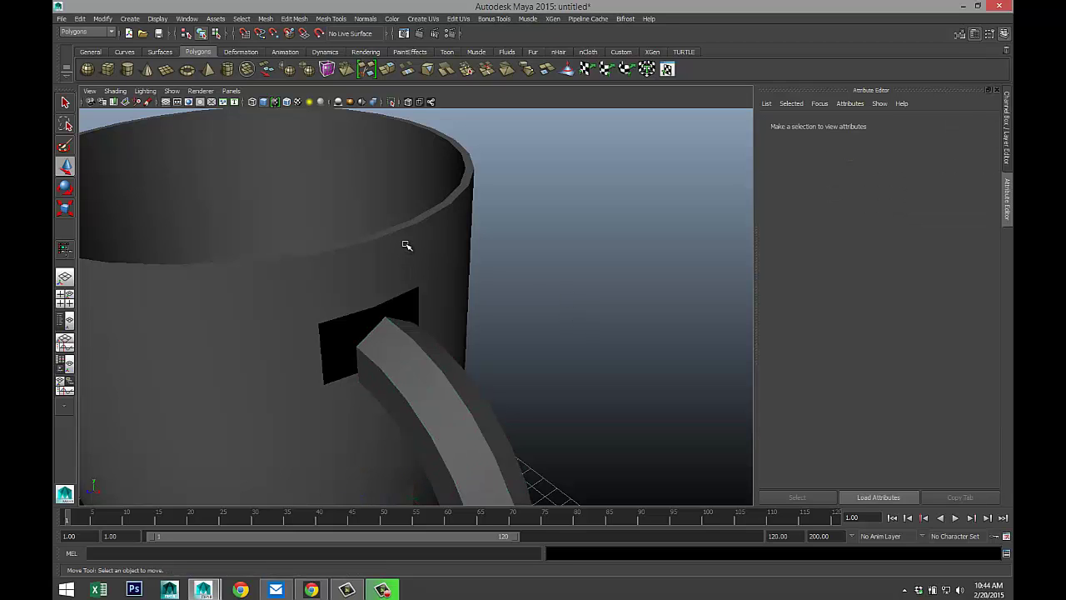
left_click(408, 244)
left_click(440, 375)
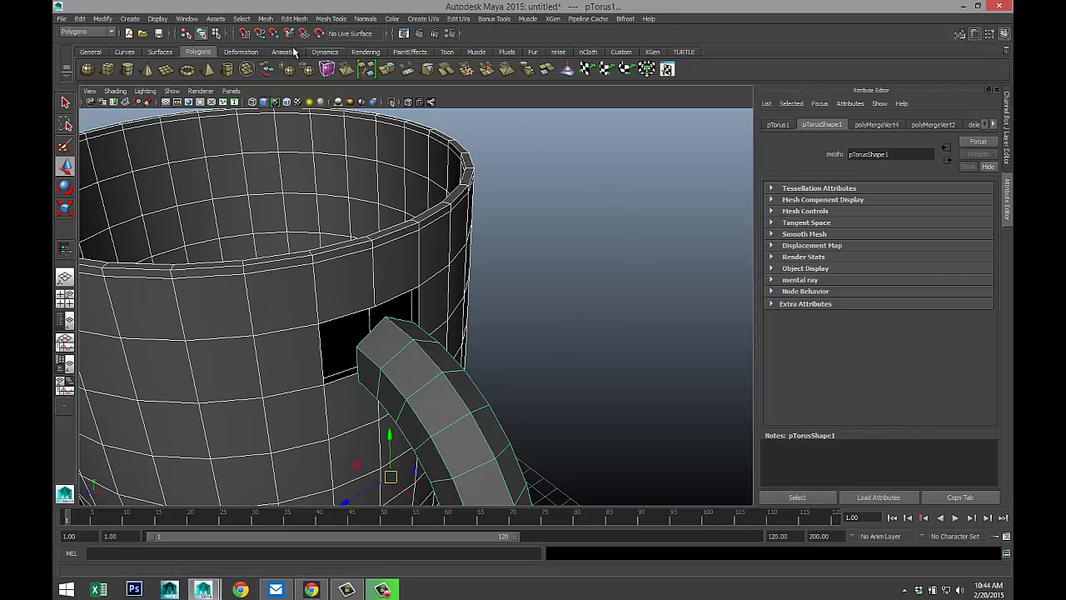
left_click(265, 18)
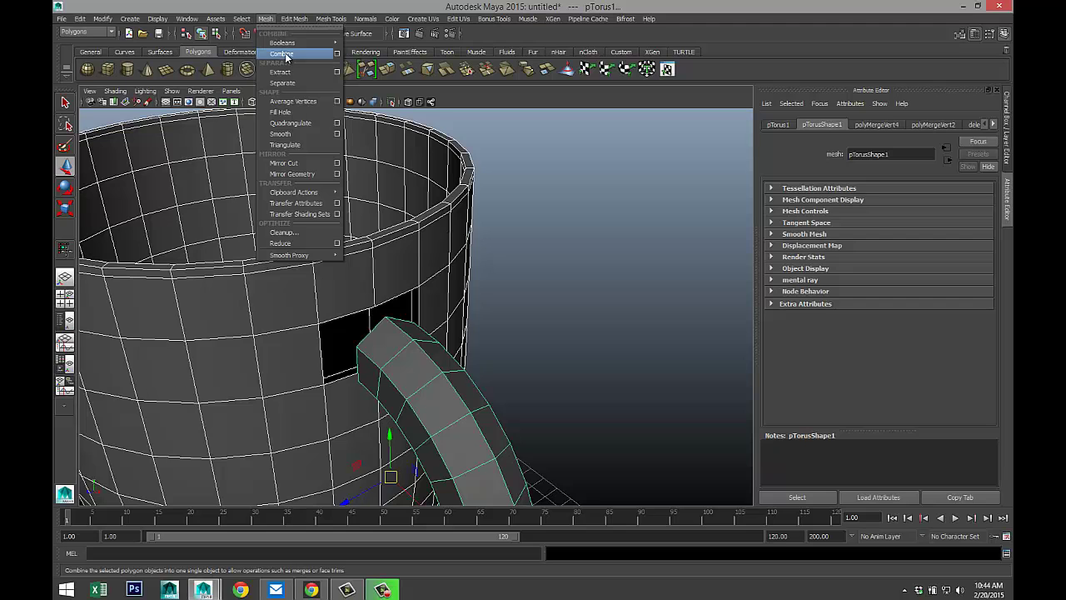
left_click(286, 55)
- On the combined mesh, merge the handle's top end vertex with the upper middle vertex of the cup's upper opening
scroll(580, 319, "up", 4)
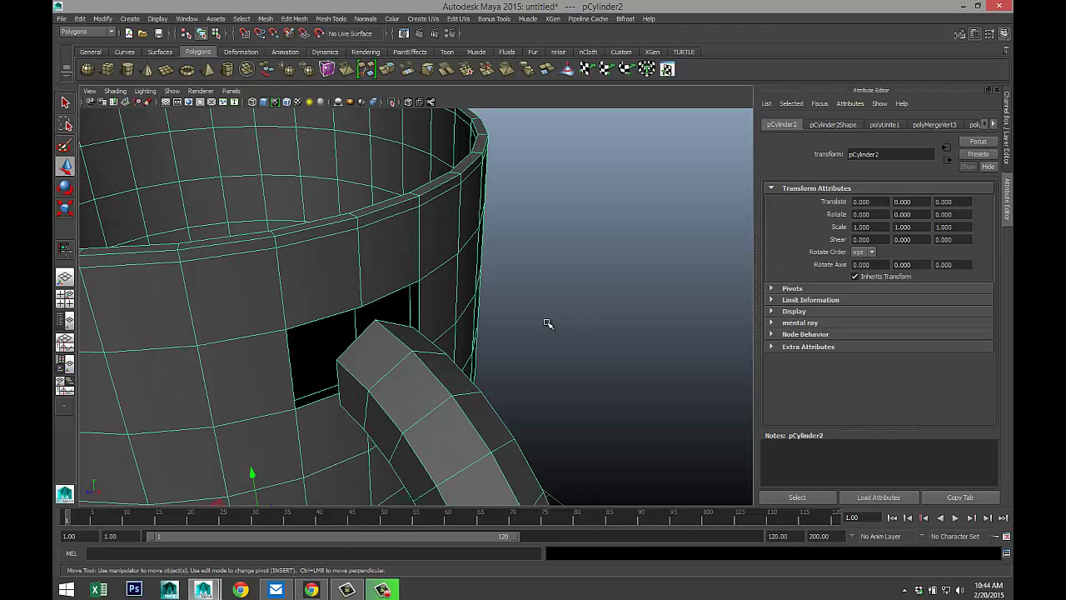
left_click_drag(580, 316, 434, 317, "alt")
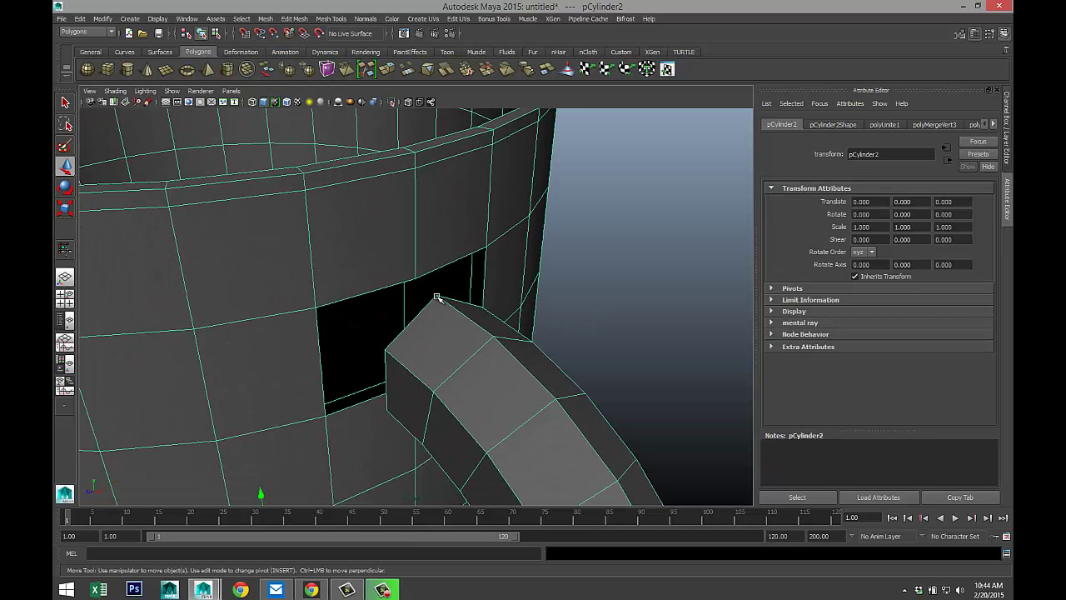
right_click_drag(437, 297, 405, 297)
left_click(437, 297)
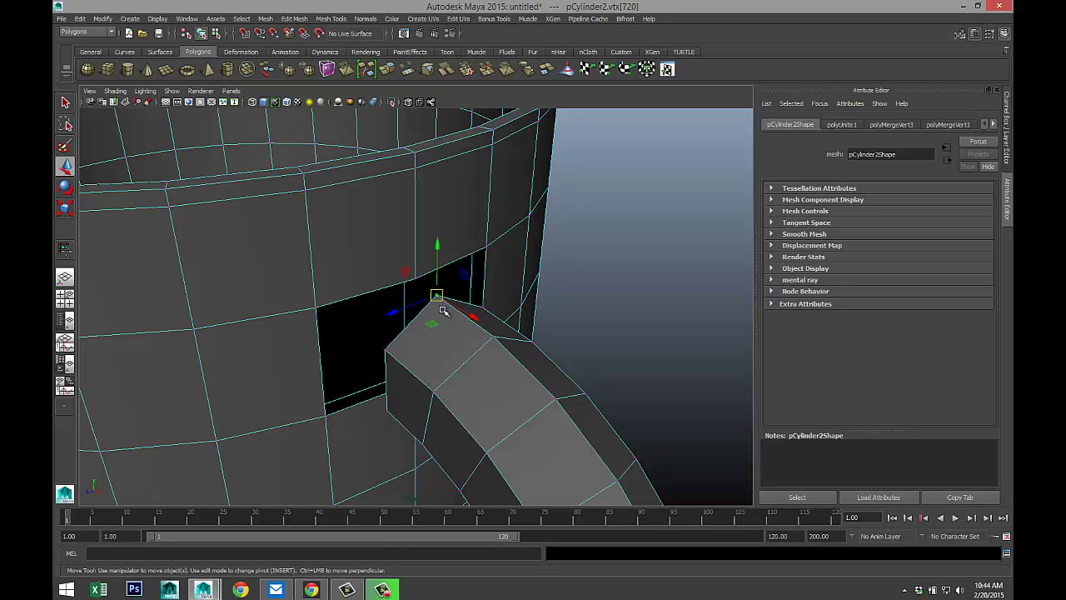
left_click(416, 277, "shift")
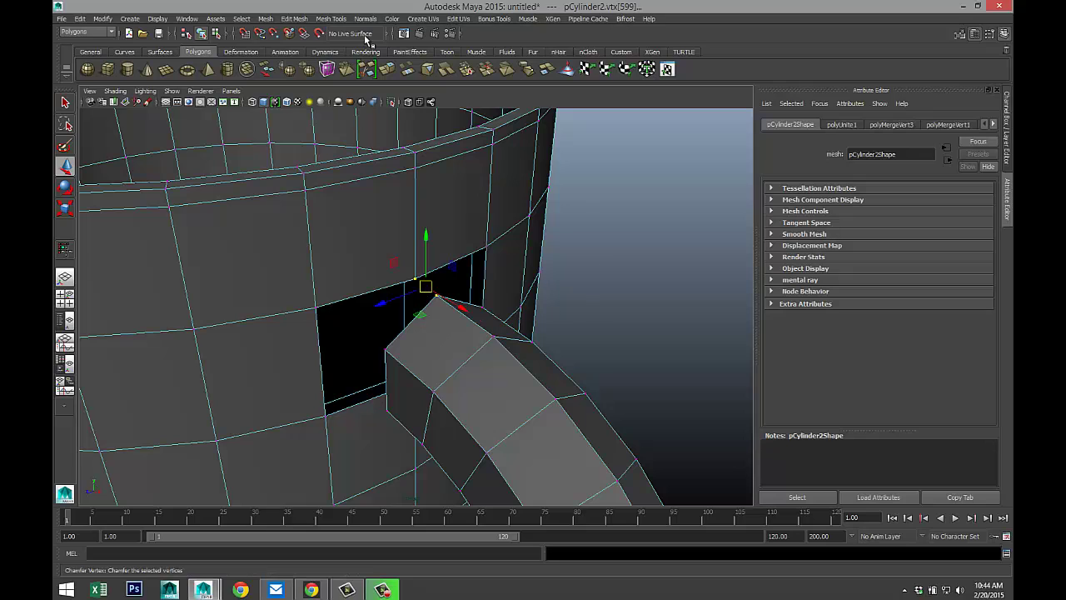
left_click(292, 19)
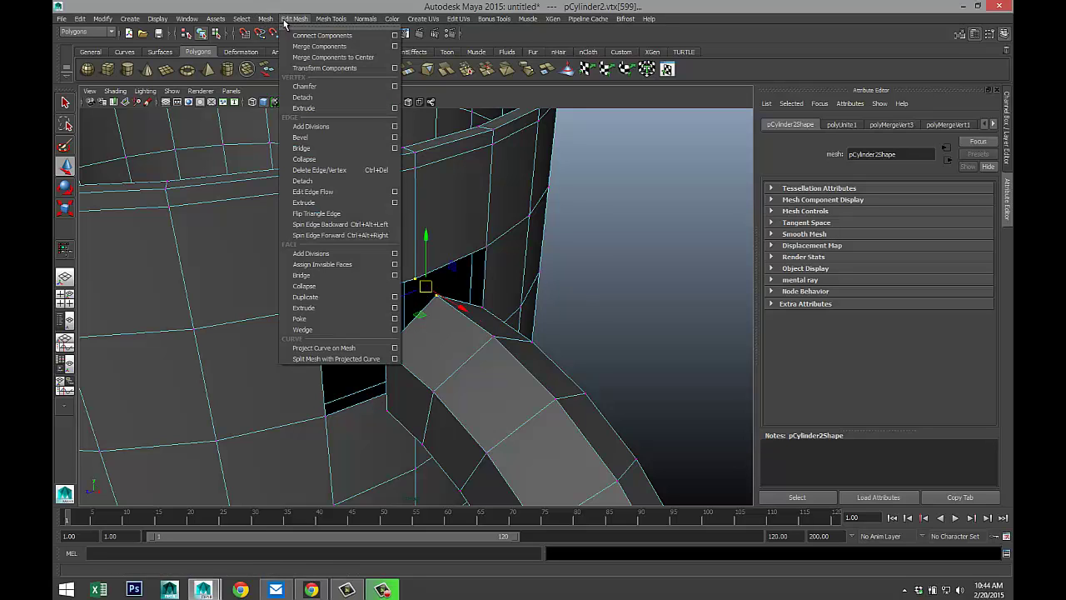
left_click(298, 46)
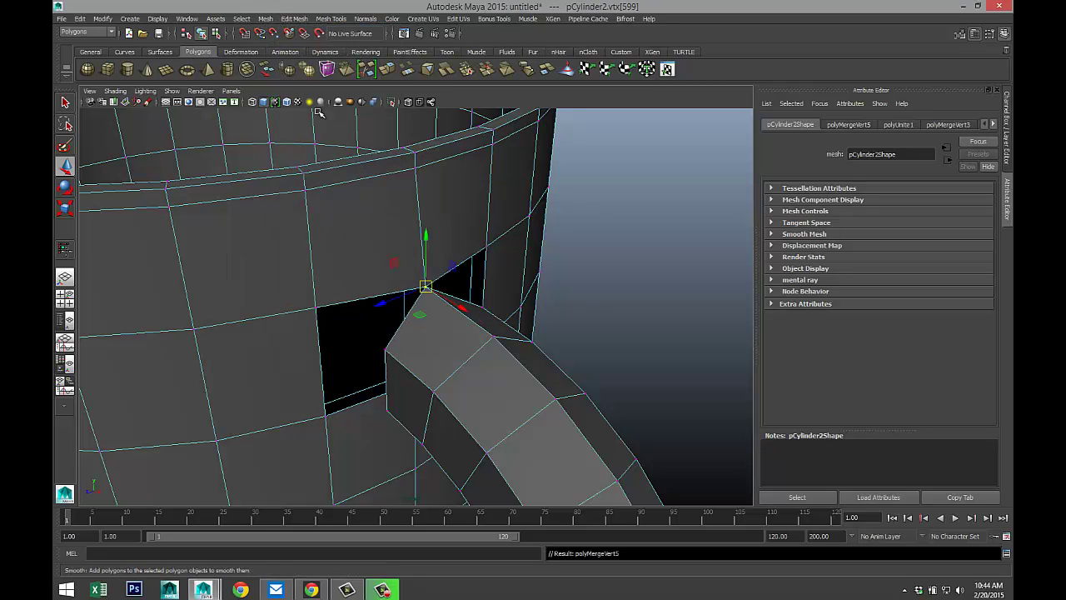
- Merge the left upper vertex of the handle's end with the upper left corner vertex of the opening
mouse_move(316, 247)
middle_mouse_down("alt")
mouse_move(328, 208)
mouse_move(326, 231)
middle_mouse_up("alt")
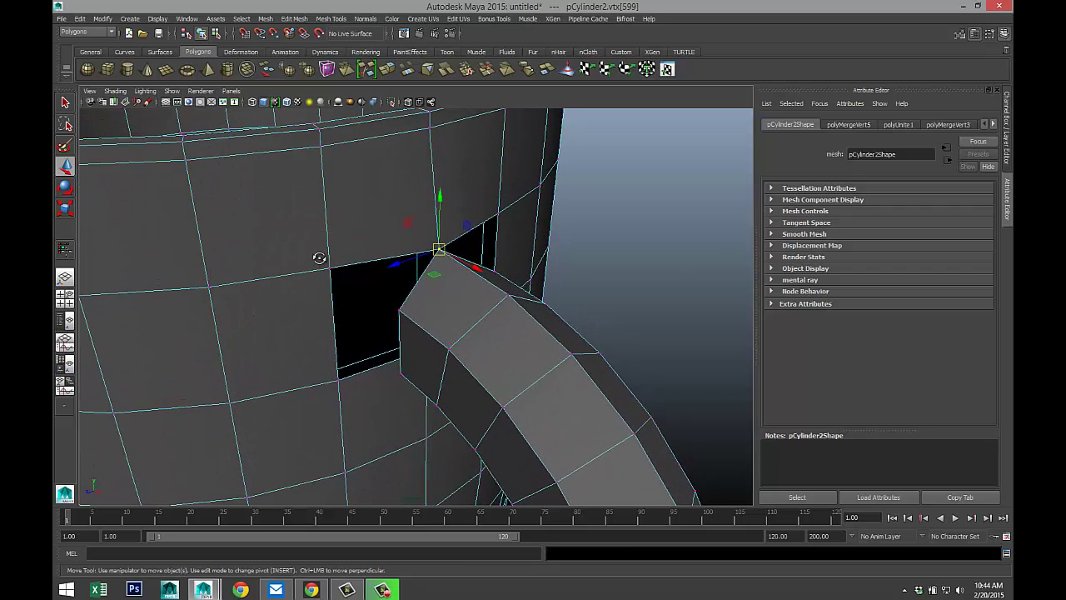
left_click_drag(316, 258, 429, 310, "alt")
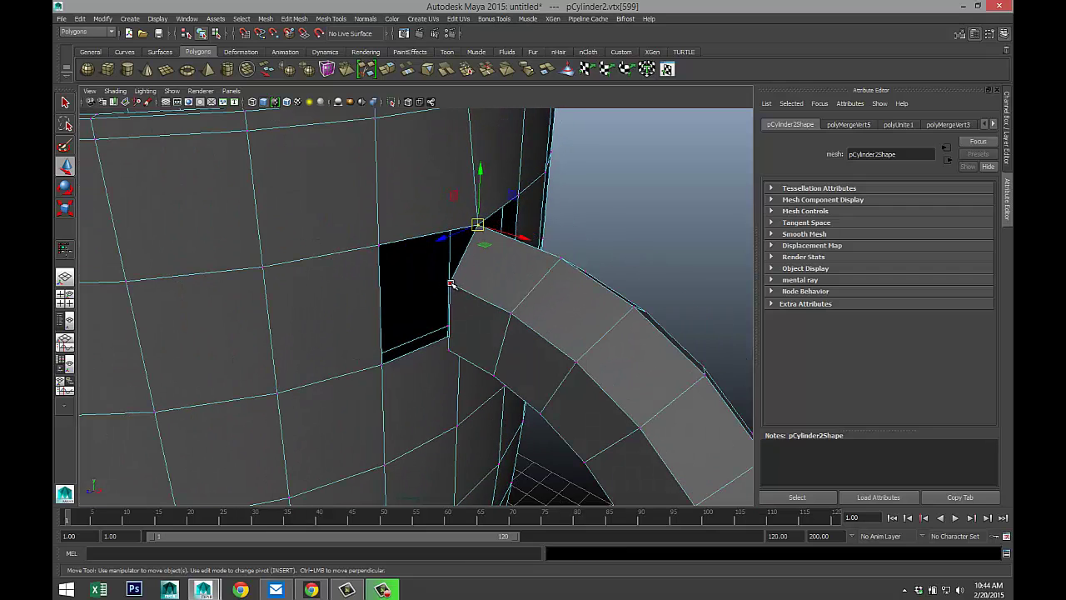
left_click(450, 284)
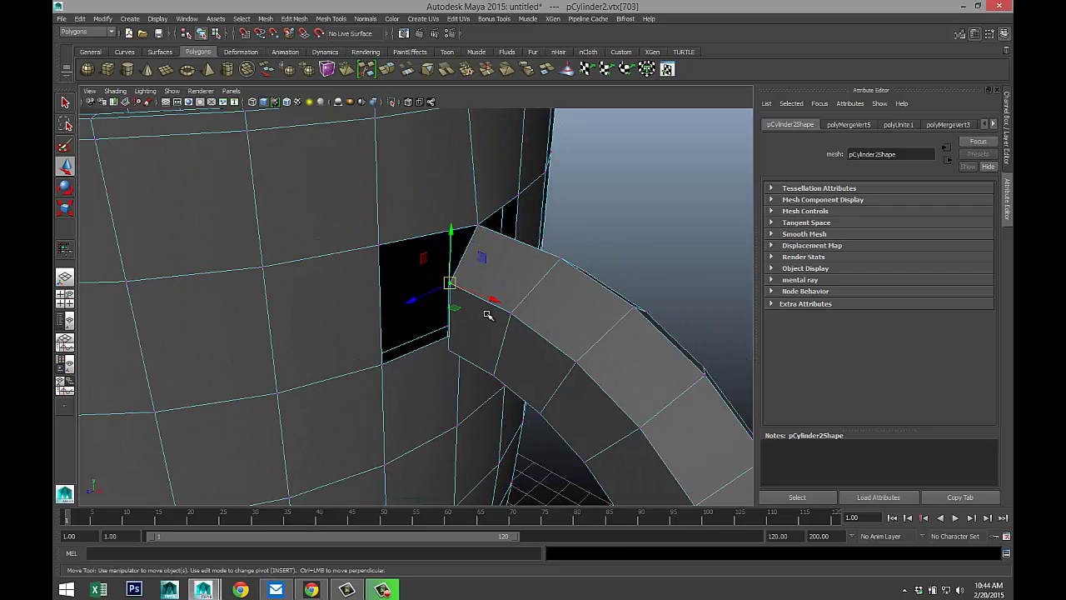
left_click(380, 244)
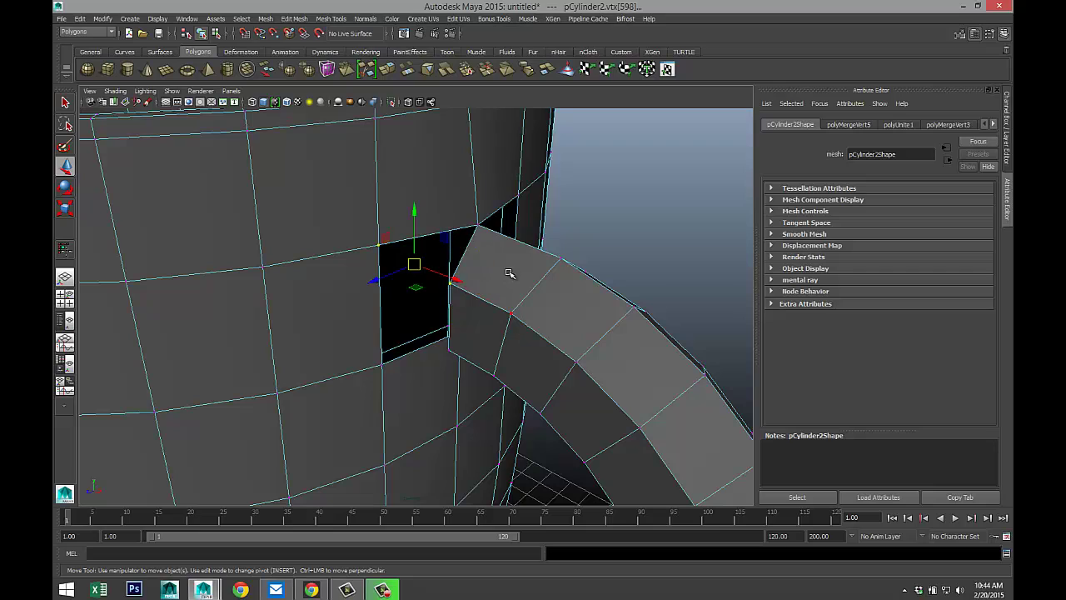
left_click(305, 35)
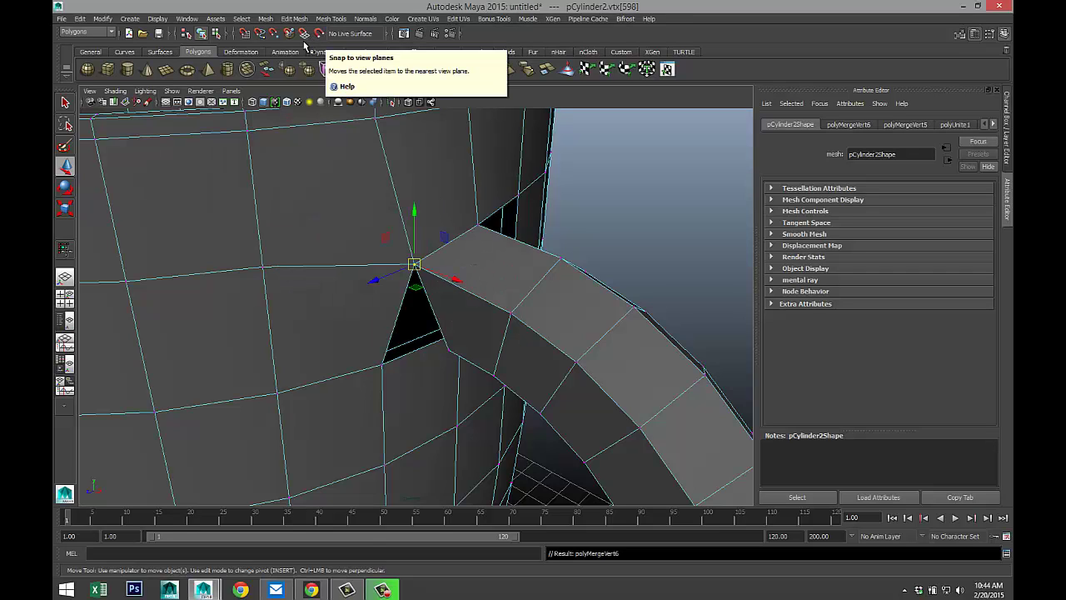
- Merge the left lower vertex of the handle's end with the lower left corner vertex of the cup's upper opening
left_click(440, 358)
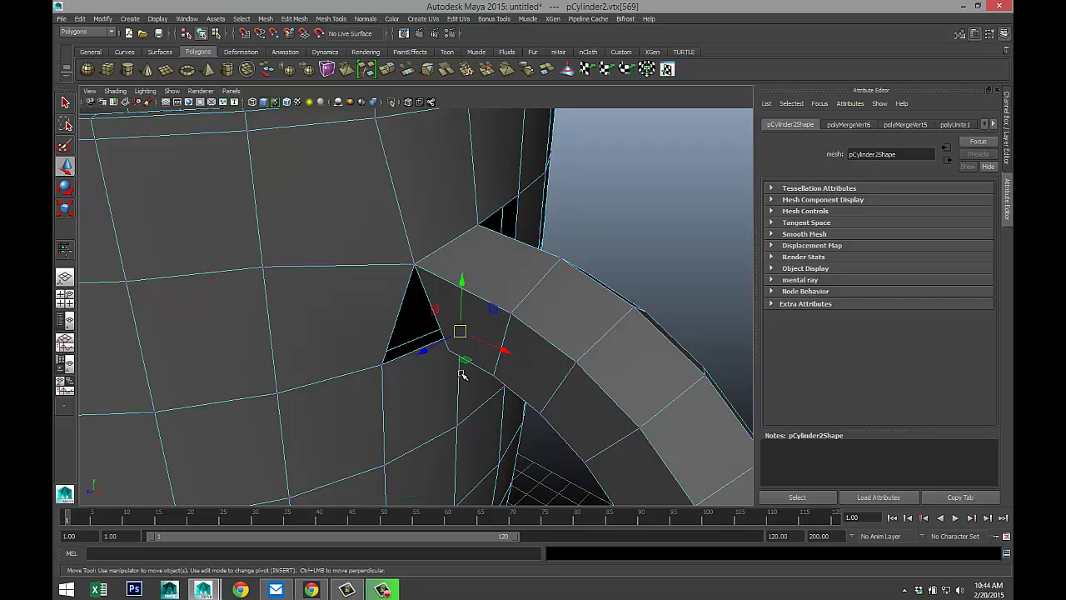
scroll(462, 375, "up", 5)
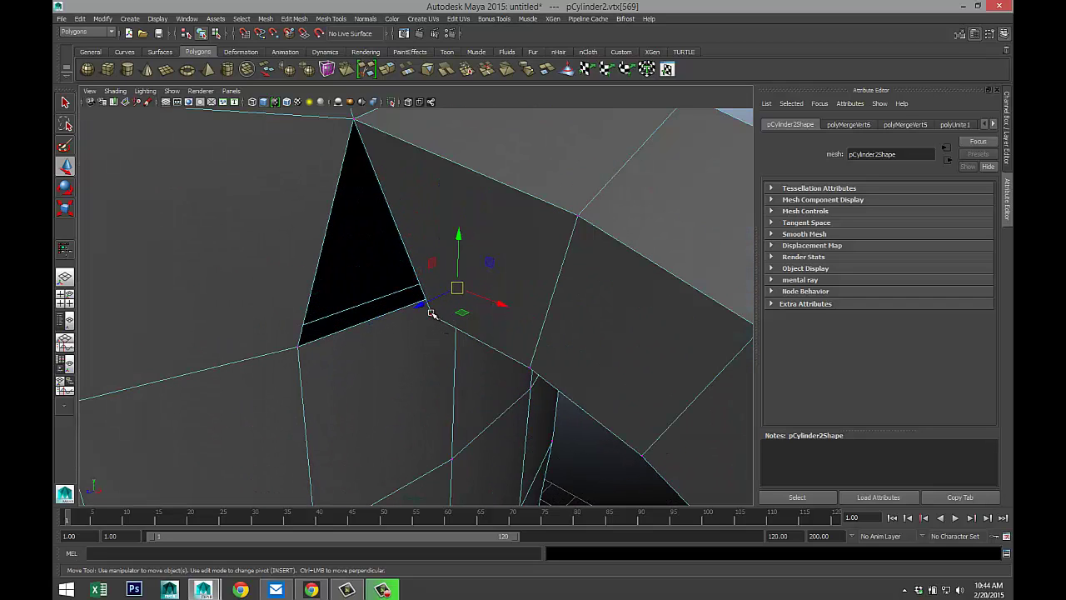
left_click(432, 313)
left_click(302, 348, "shift")
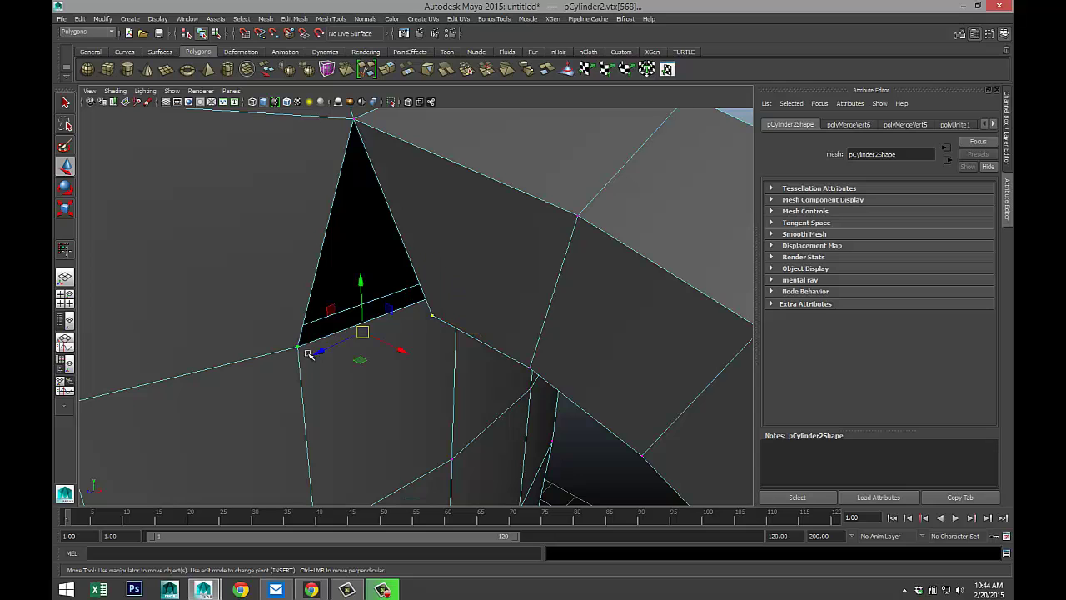
right_click_drag(418, 202, 418, 223, "shift")
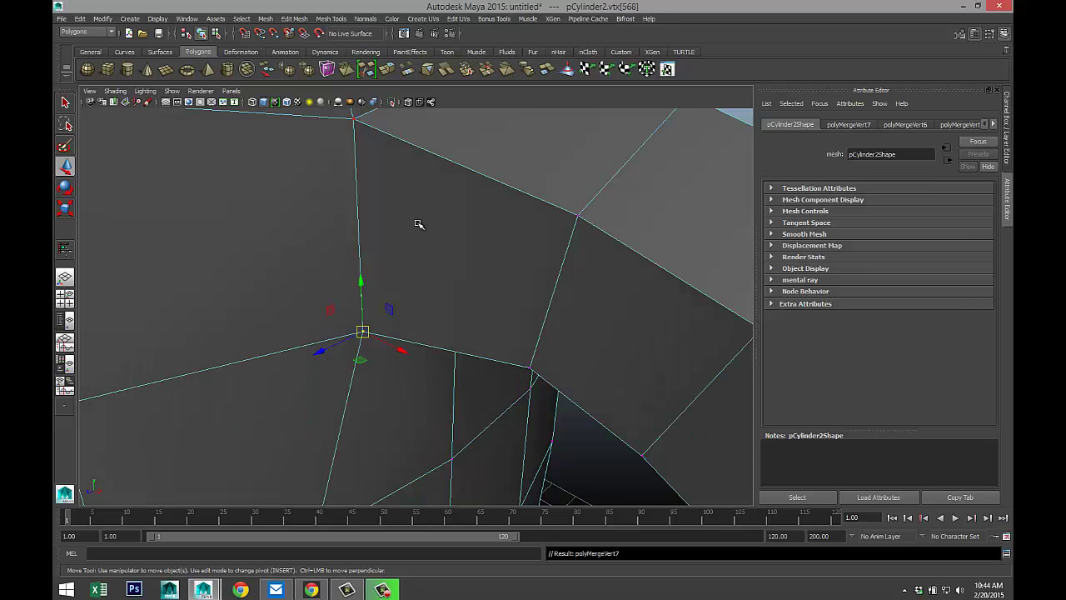
- Examine the cup and both handle joints from several angles to check the merged connections
scroll(408, 242, "down", 5)
left_click_drag(419, 262, 421, 241, "alt")
scroll(481, 286, "down", 4)
left_click_drag(481, 285, 388, 369, "alt")
left_click_drag(498, 361, 631, 364, "alt")
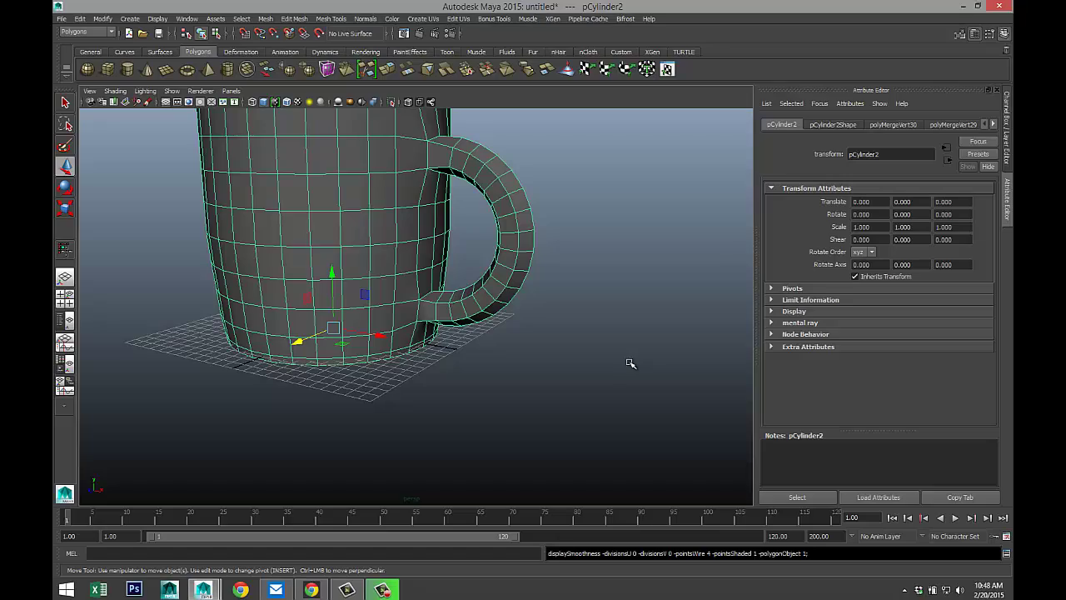
left_click_drag(547, 291, 553, 336, "alt")
scroll(584, 327, "up", 8)
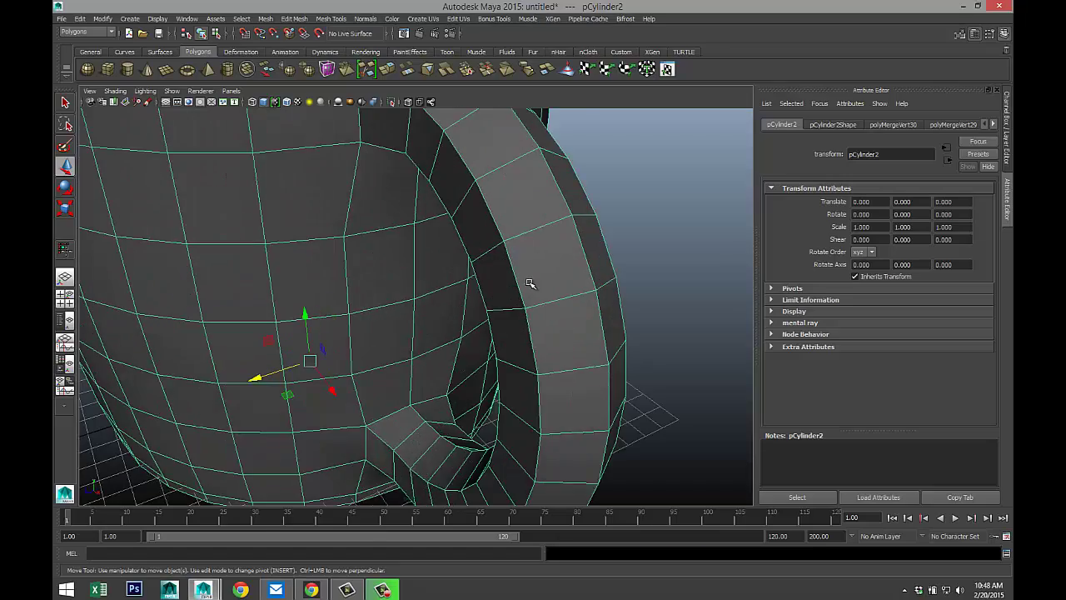
scroll(531, 433, "down", 1)
left_click_drag(361, 361, 306, 334, "alt")
left_click_drag(333, 313, 451, 302, "alt")
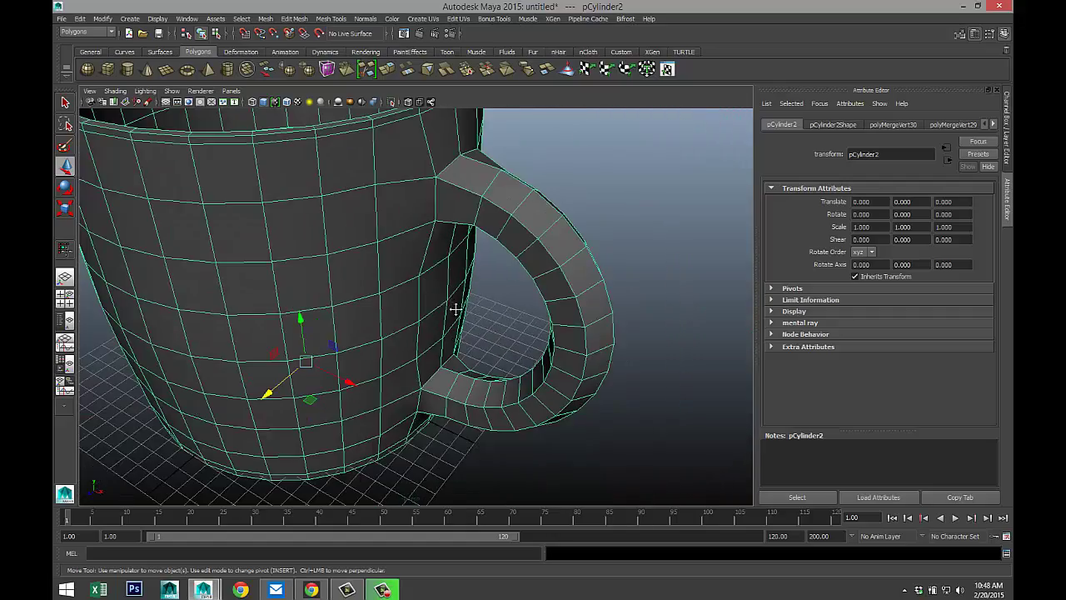
scroll(512, 369, "down", 8)
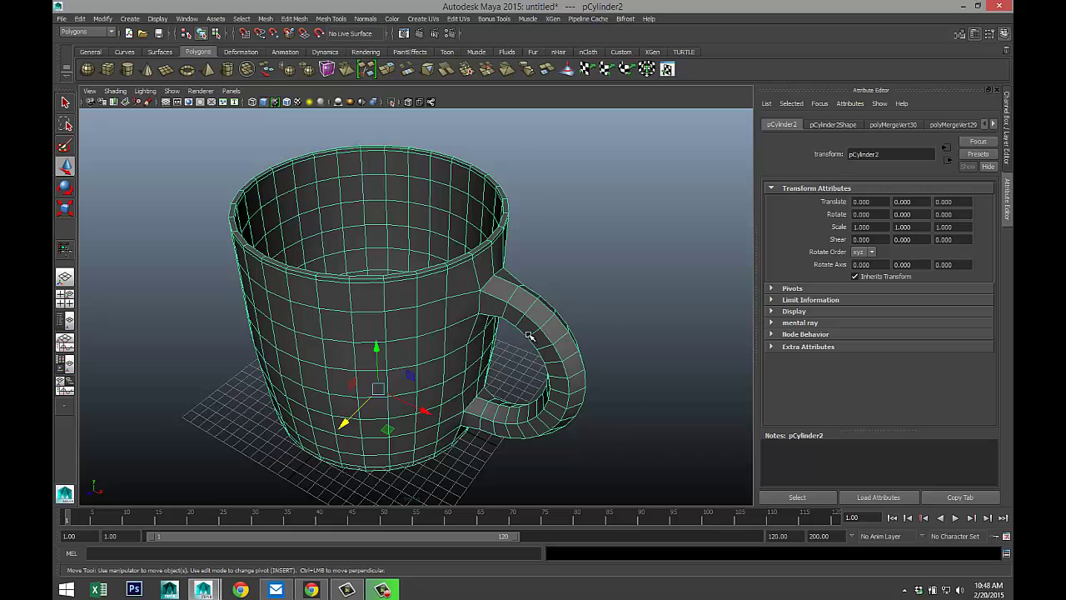
scroll(562, 334, "up", 3)
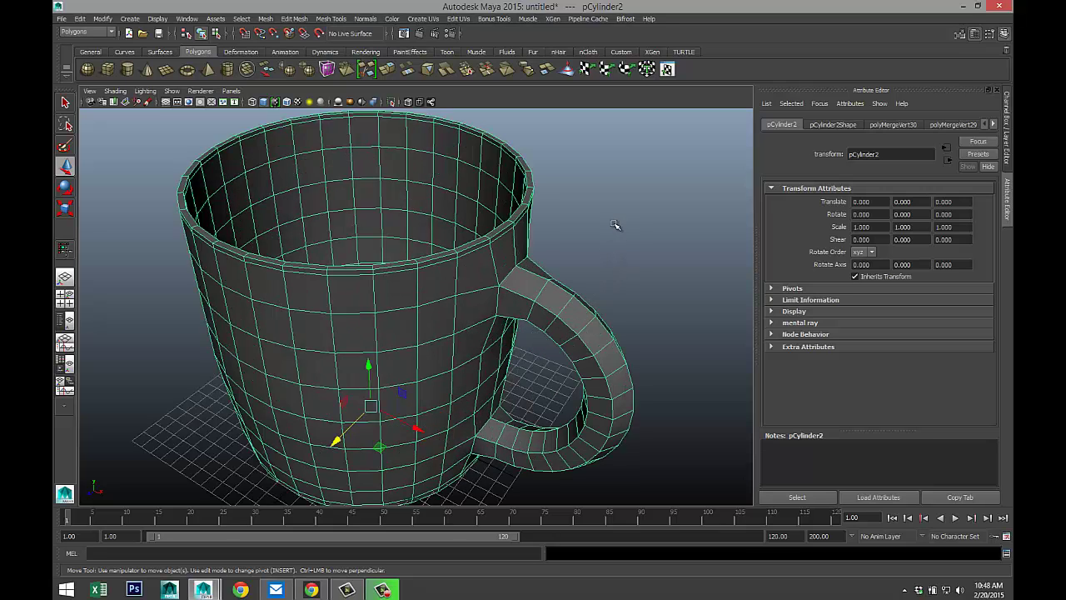
- Turn on the smooth mesh preview for the mug and deselect it to inspect the smoothed shape without wireframe
key("3")
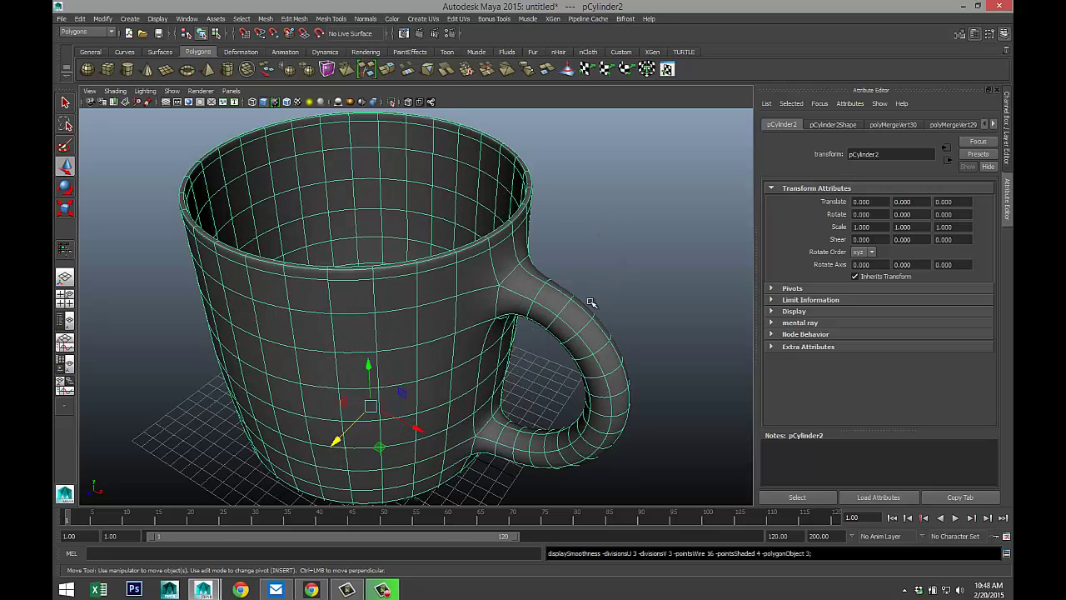
left_click_drag(590, 303, 625, 250, "alt")
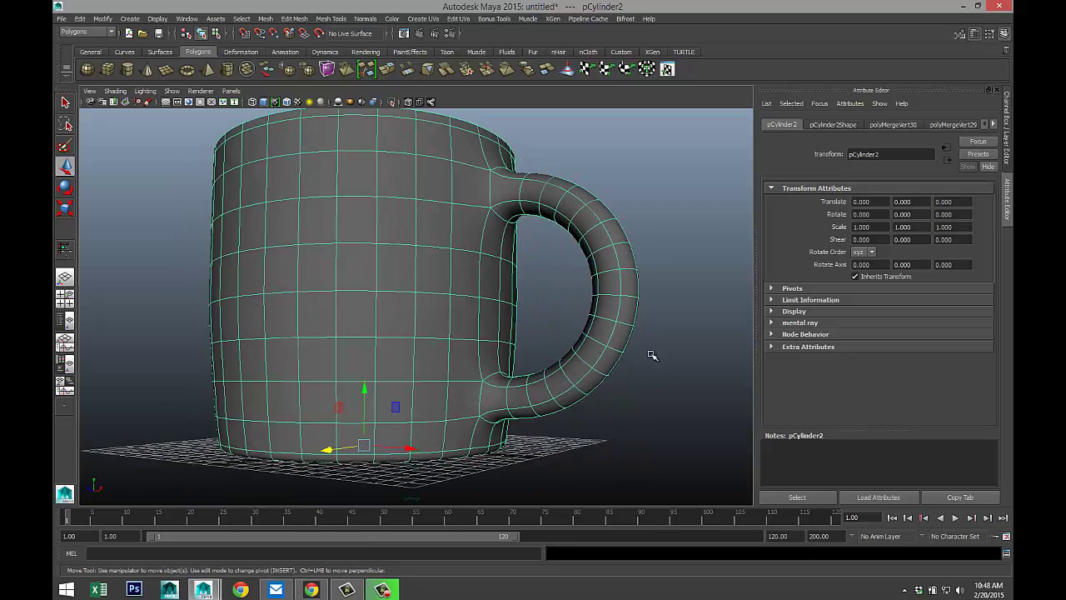
left_click(652, 360)
mouse_move(652, 388)
left_mouse_down("alt")
mouse_move(518, 401)
mouse_move(492, 386)
mouse_move(459, 391)
mouse_move(505, 408)
mouse_move(564, 361)
mouse_move(605, 361)
mouse_move(653, 408)
left_mouse_up("alt")
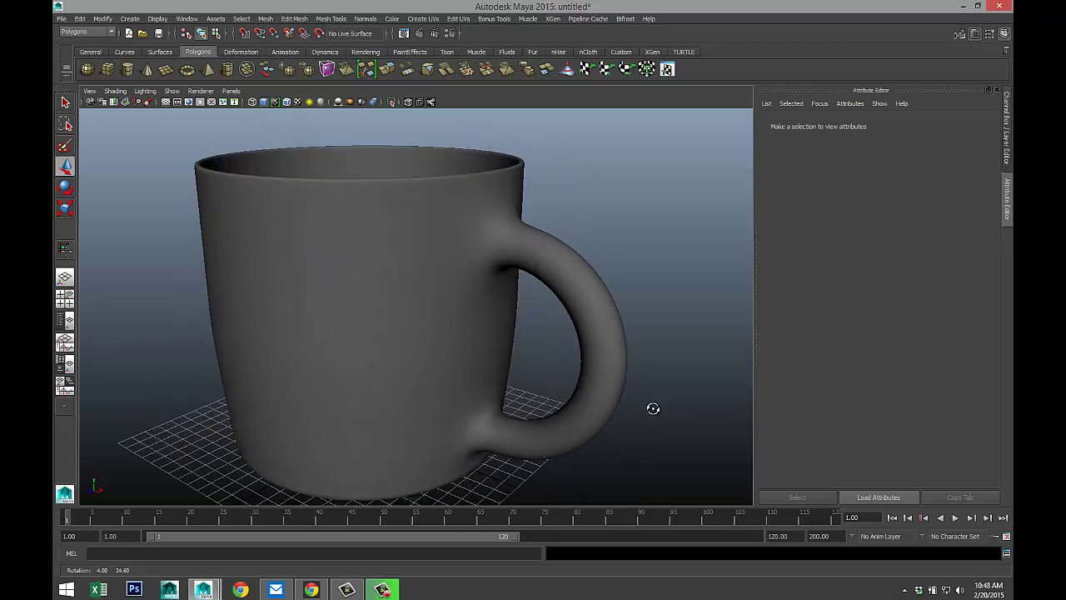
scroll(645, 408, "down", 4)
key("f")
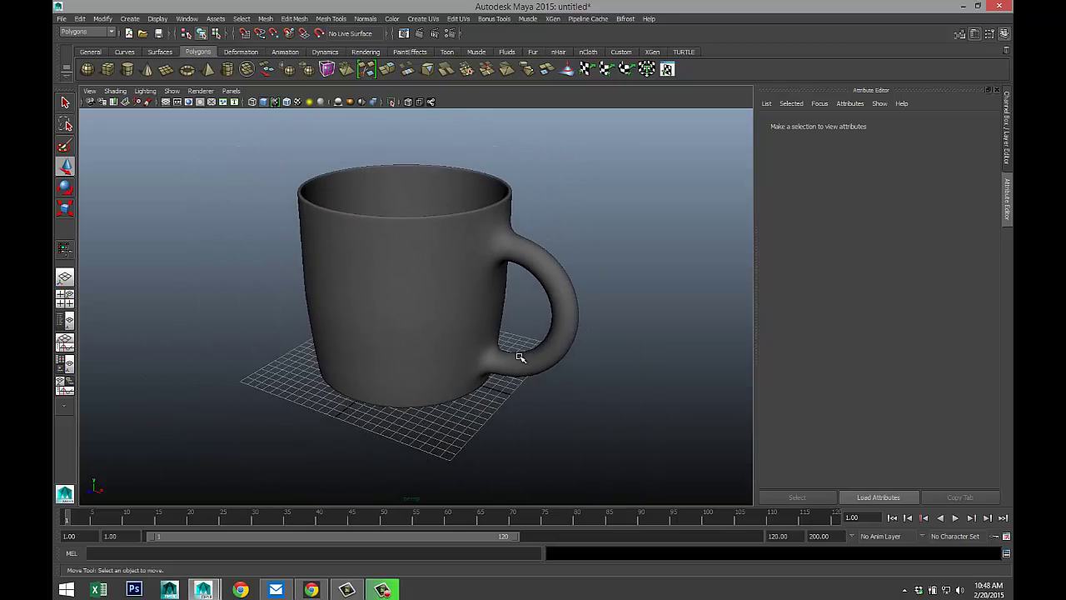
left_click_drag(519, 357, 539, 371, "alt")
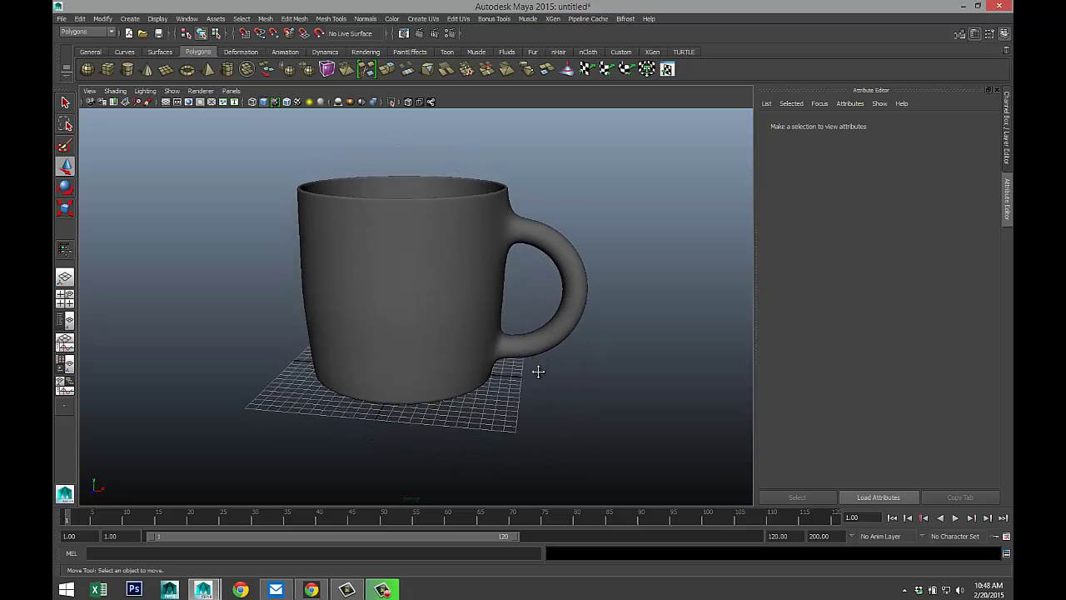
- Assign a new Lambert material to the mug, brighten its colour to white, and deselect the mug
scroll(538, 371, "down", 3)
right_click_drag(413, 273, 463, 261)
left_click(431, 268)
right_click_drag(455, 302, 452, 520)
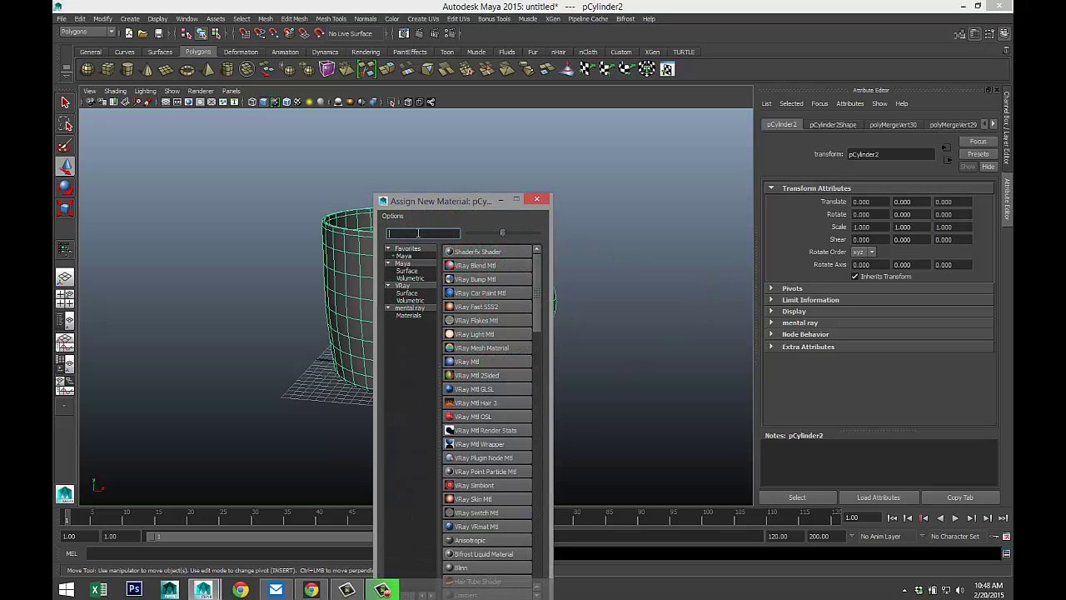
type("la")
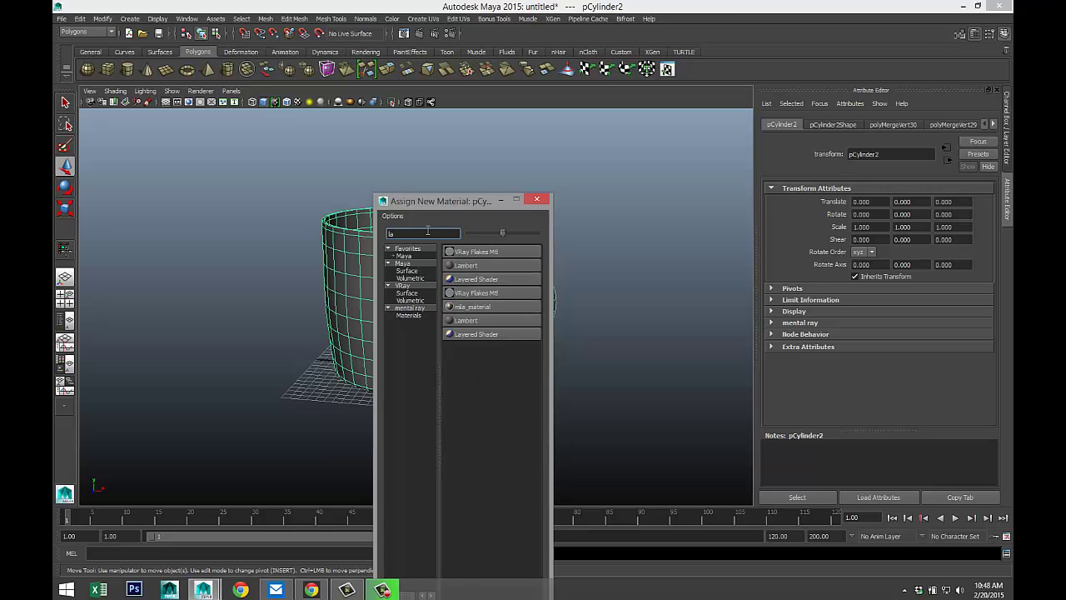
left_click(491, 266)
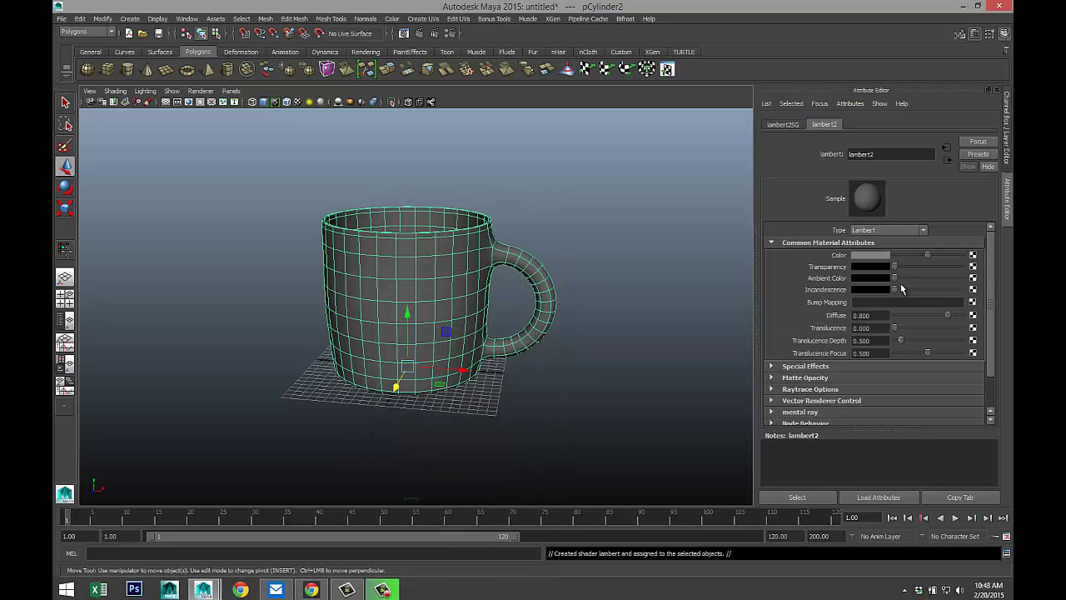
left_click_drag(931, 263, 973, 260)
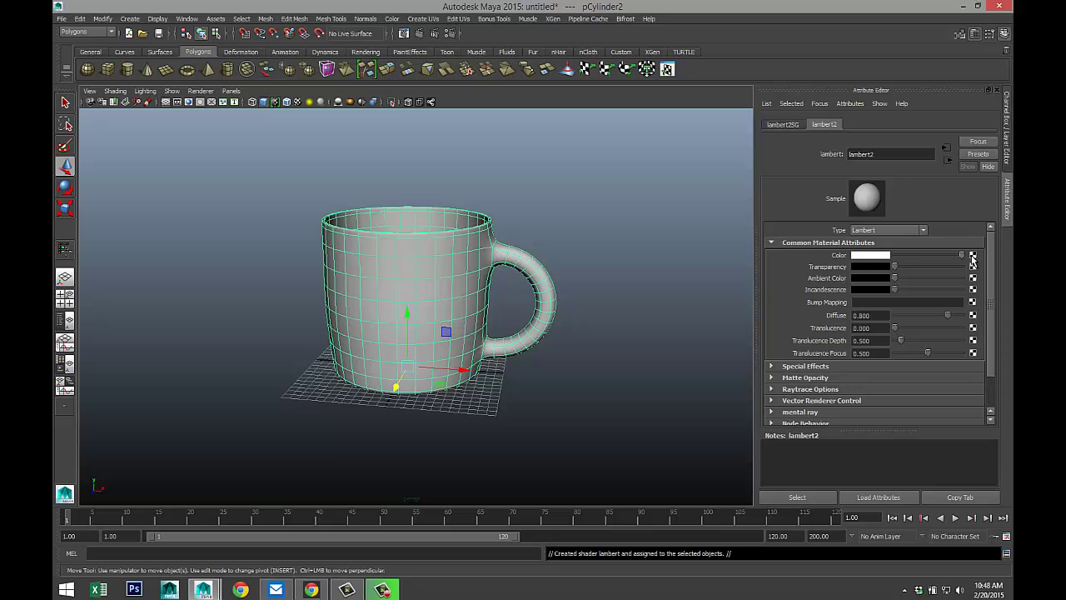
left_click(679, 265)
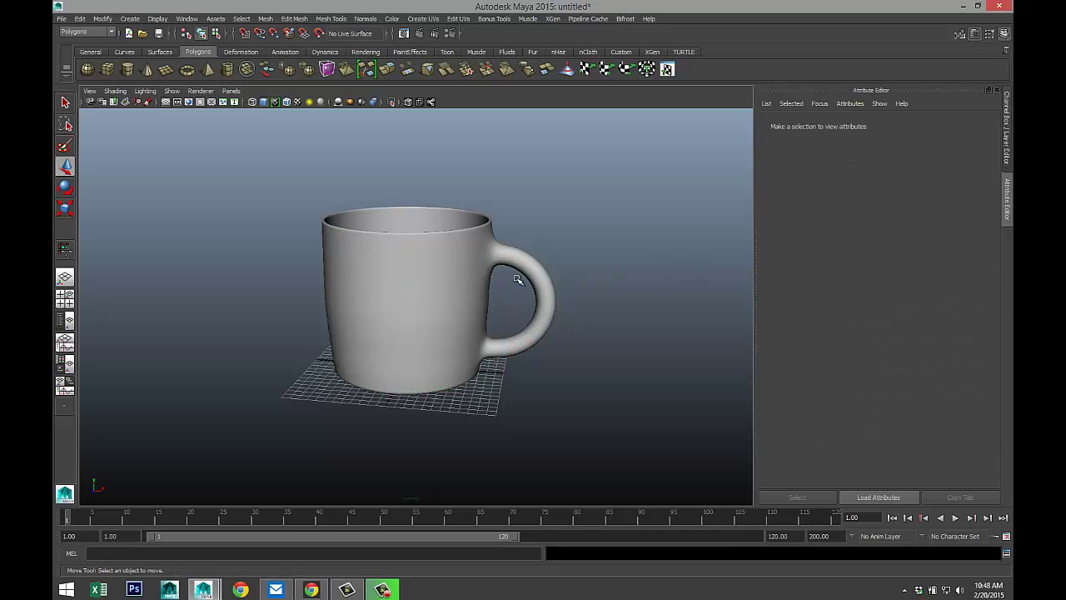
- Create a large polygon ground plane beneath the mug and scale it to about 5.1 in X and 4.4 in Z
mouse_move(516, 269)
left_mouse_down("alt")
mouse_move(539, 305)
mouse_move(522, 252)
left_mouse_up("alt")
right_click_drag(521, 252, 495, 269, "alt")
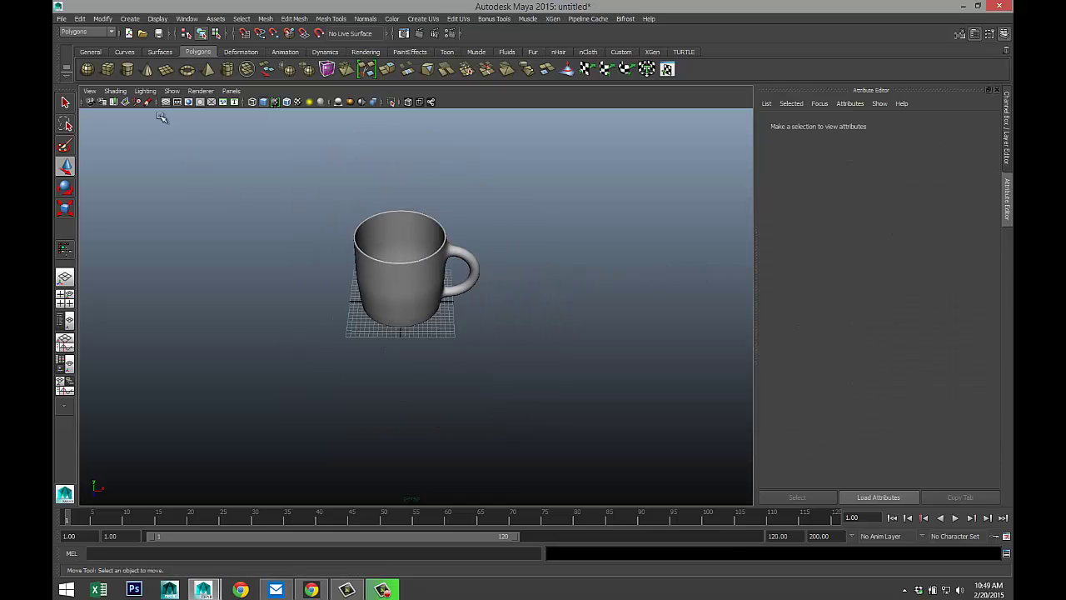
left_click(166, 69)
left_click_drag(126, 195, 953, 518)
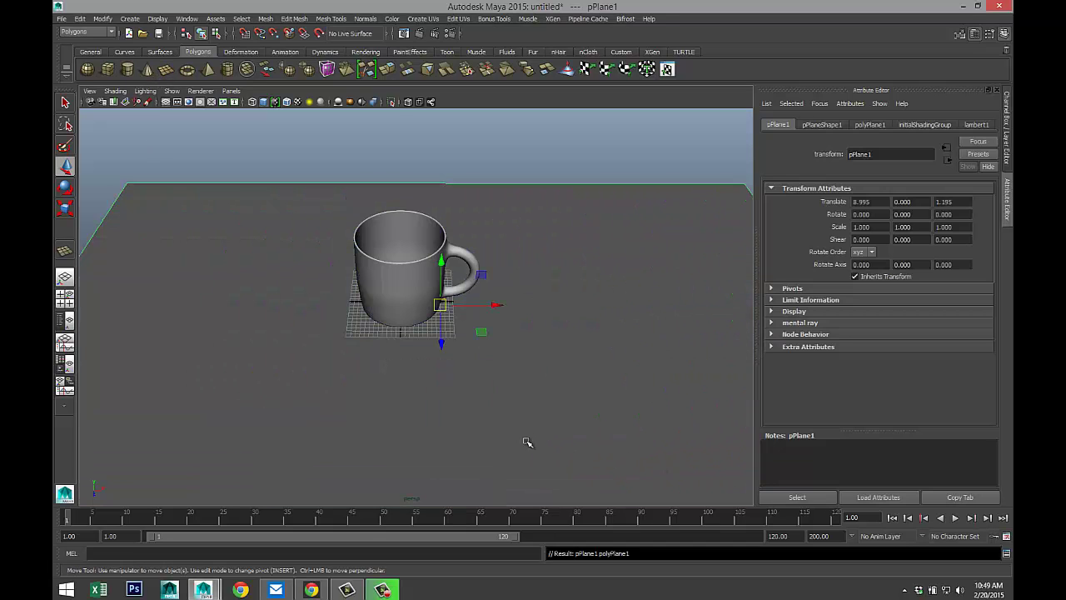
key("r")
left_click_drag(440, 340, 487, 497)
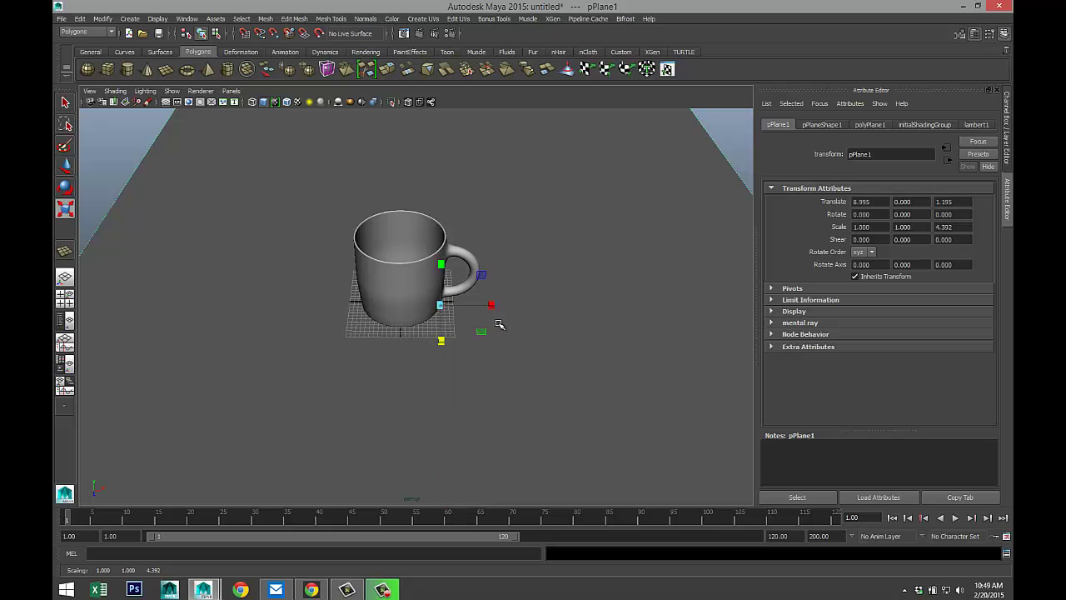
left_click_drag(492, 306, 700, 306)
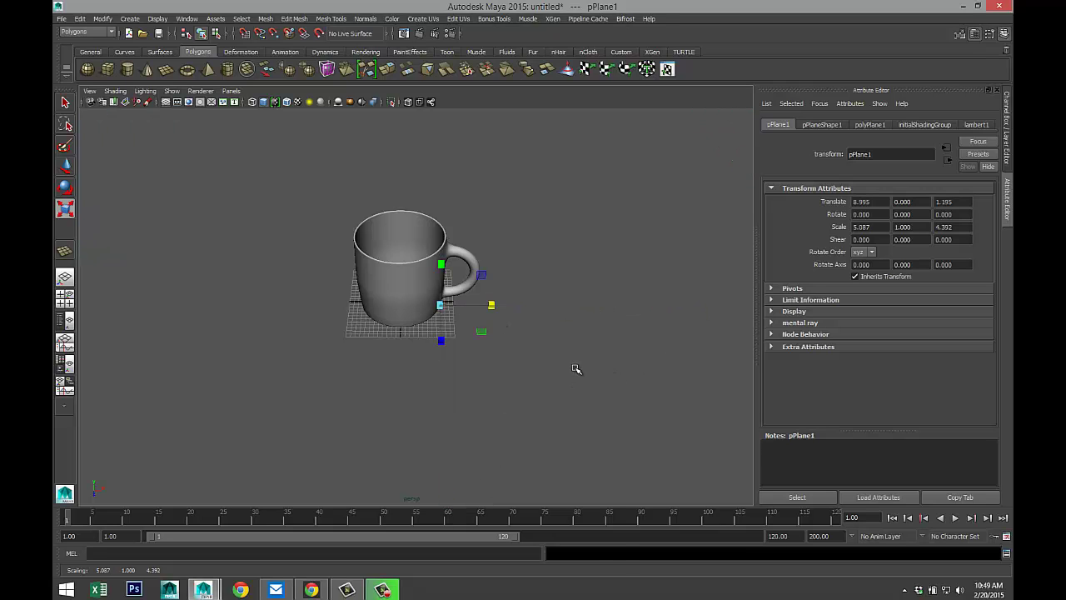
- Assign a new Lambert material to the ground plane and set its colour to a grey with value 0.451
right_click_drag(575, 369, 581, 547)
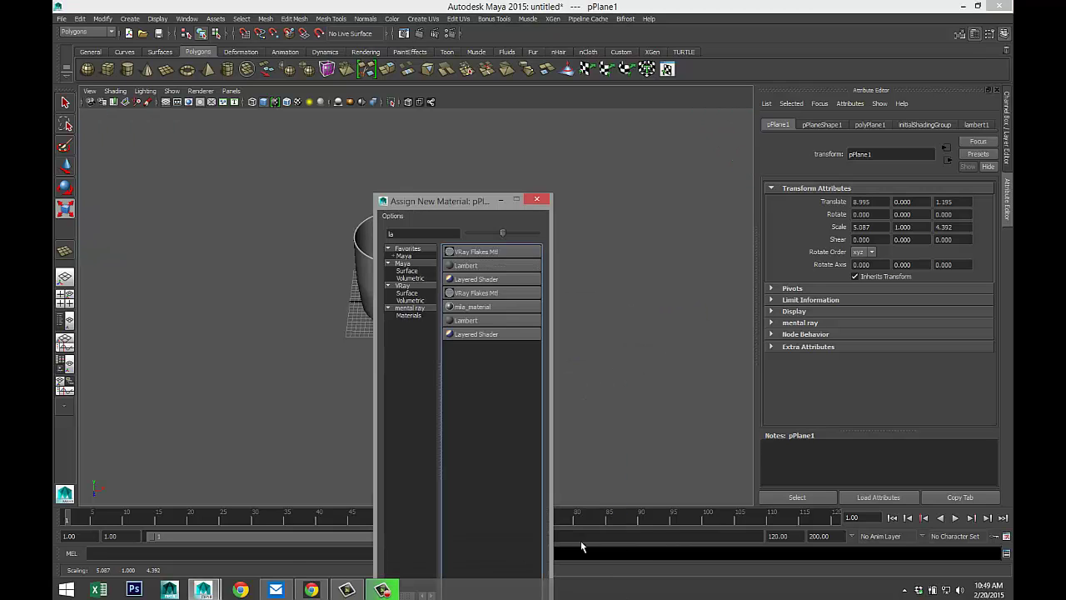
left_click(475, 267)
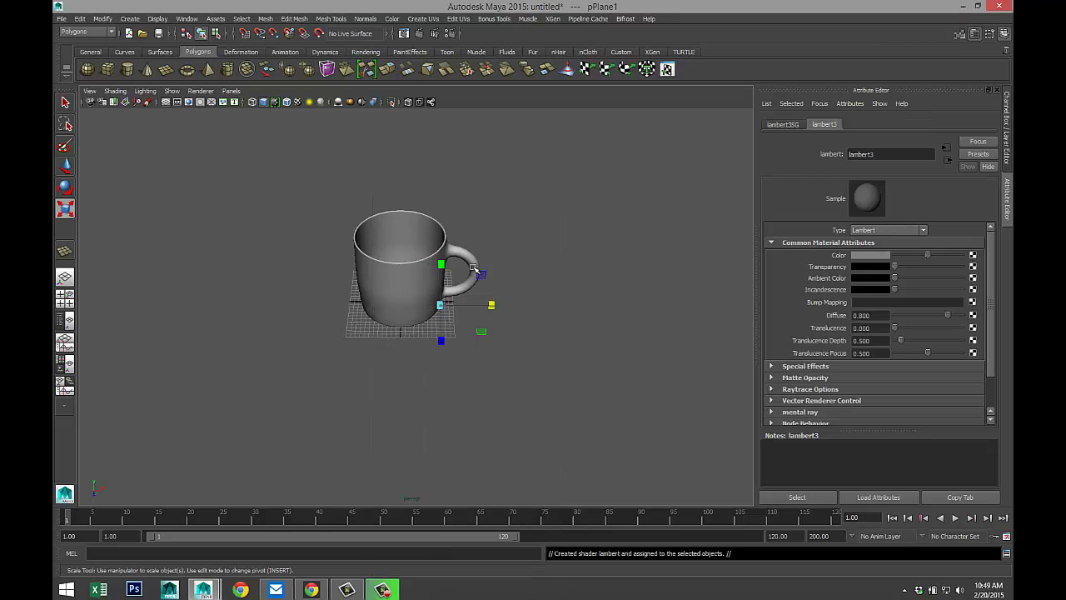
left_click(876, 255)
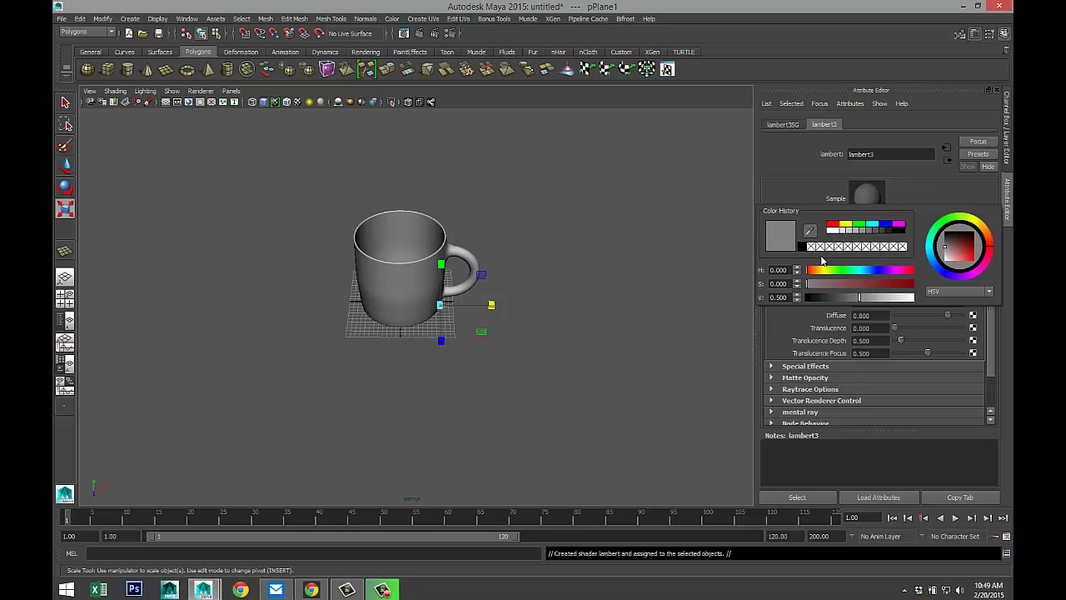
left_click(869, 230)
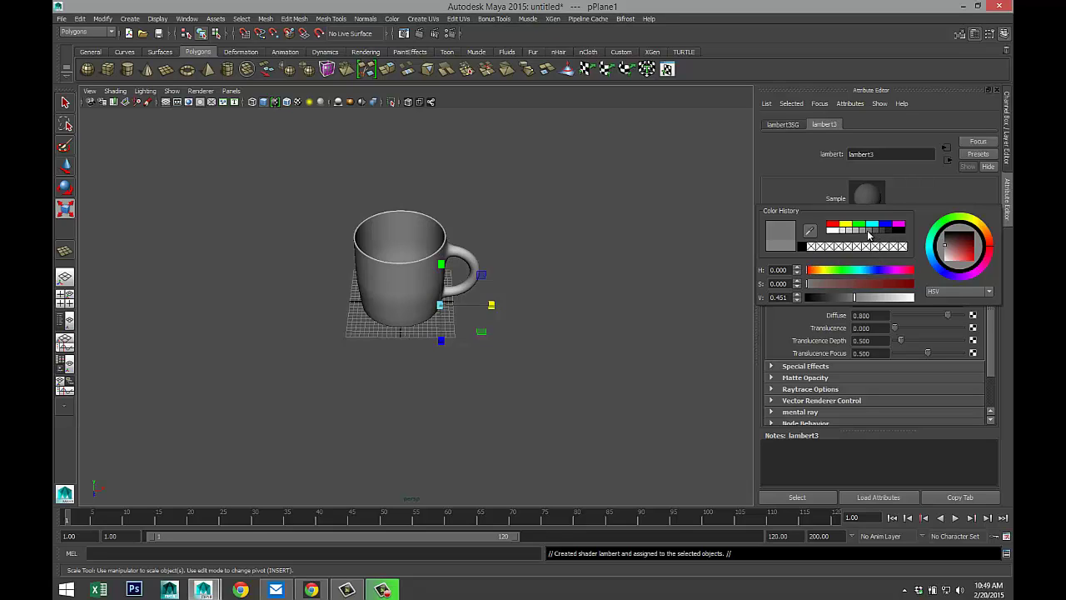
scroll(592, 345, "up", 3)
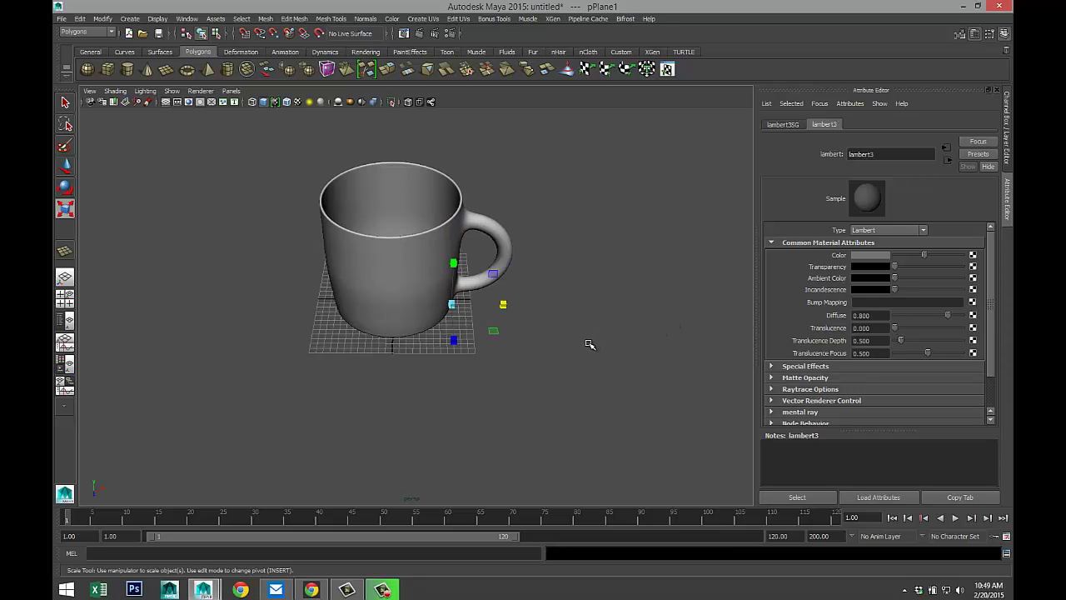
left_click_drag(559, 355, 567, 340, "alt")
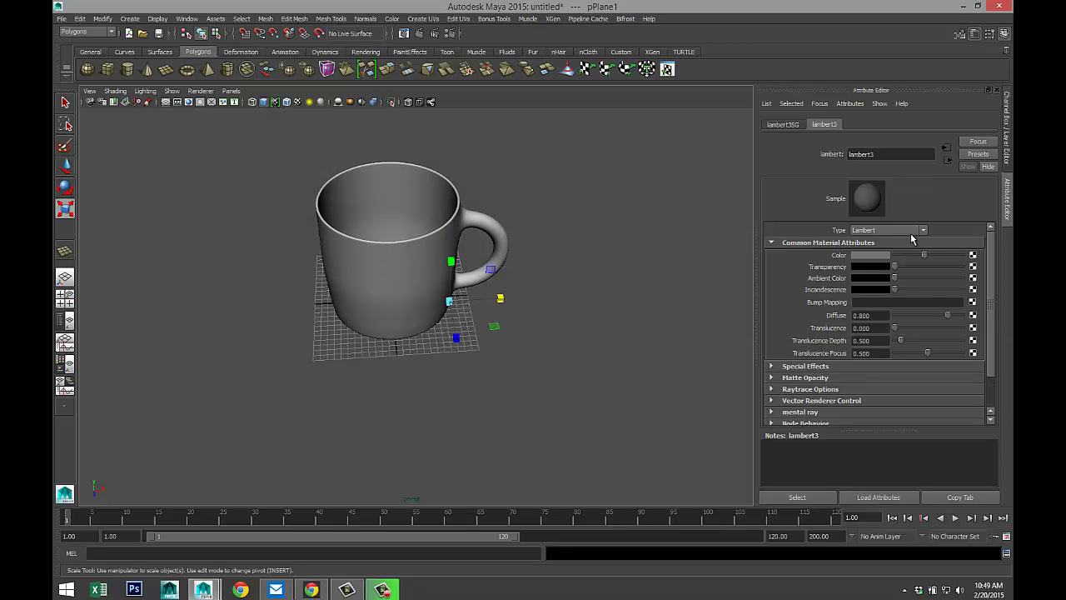
- Change the ground plane's material type to Phong E
left_click(923, 230)
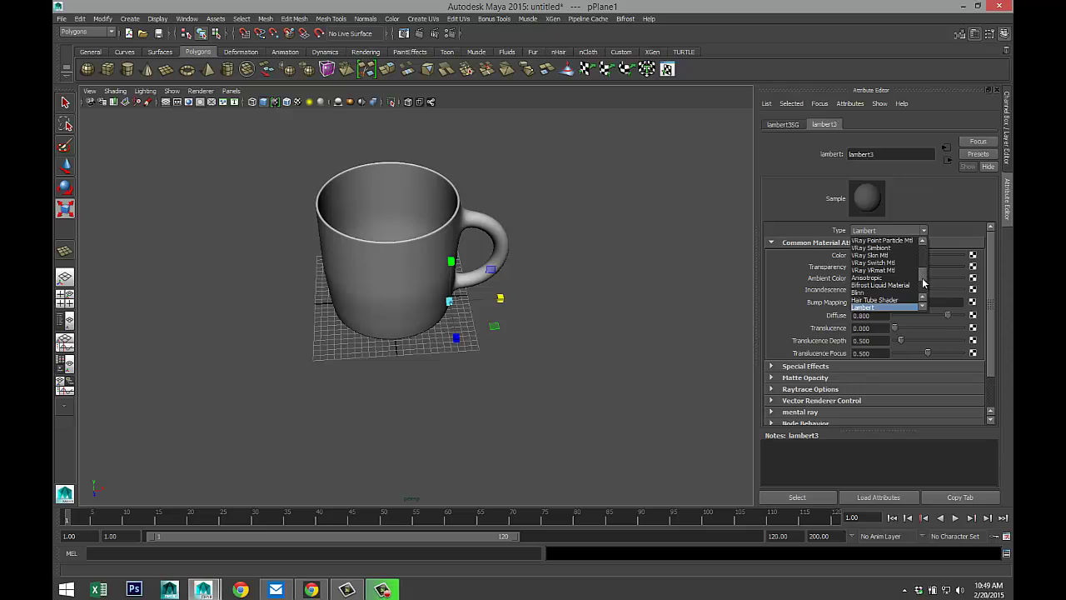
scroll(923, 283, "up", 1)
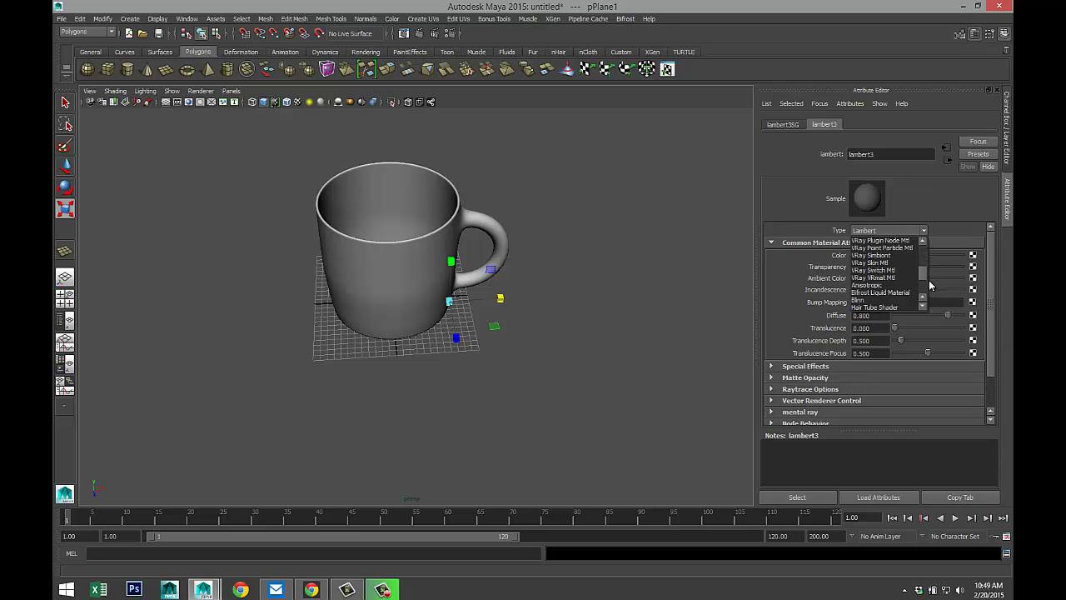
scroll(929, 287, "down", 5)
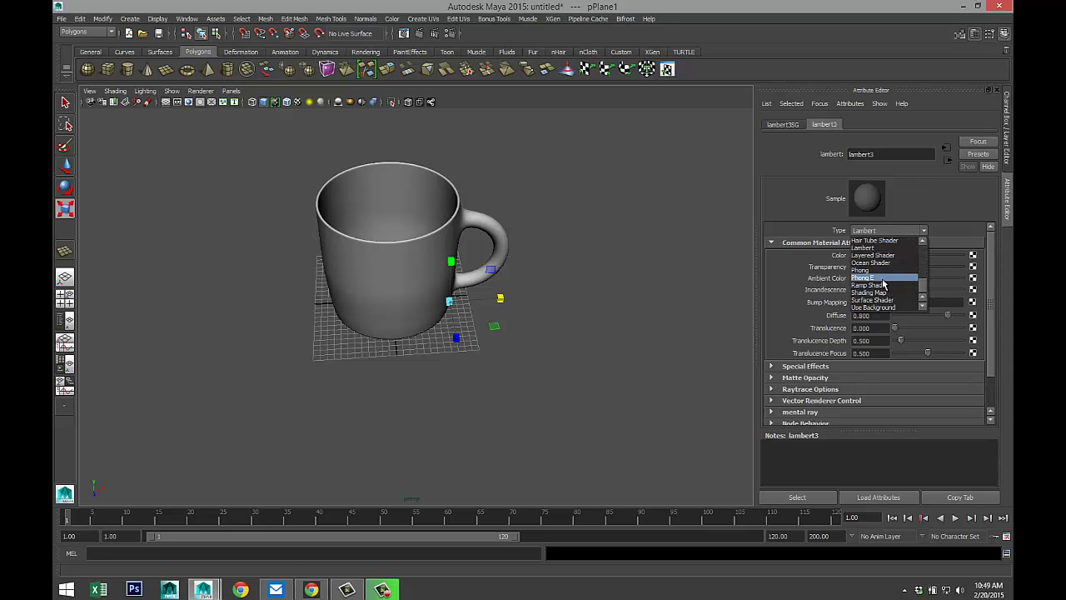
left_click(867, 277)
scroll(622, 349, "up", 2)
scroll(621, 350, "down", 3)
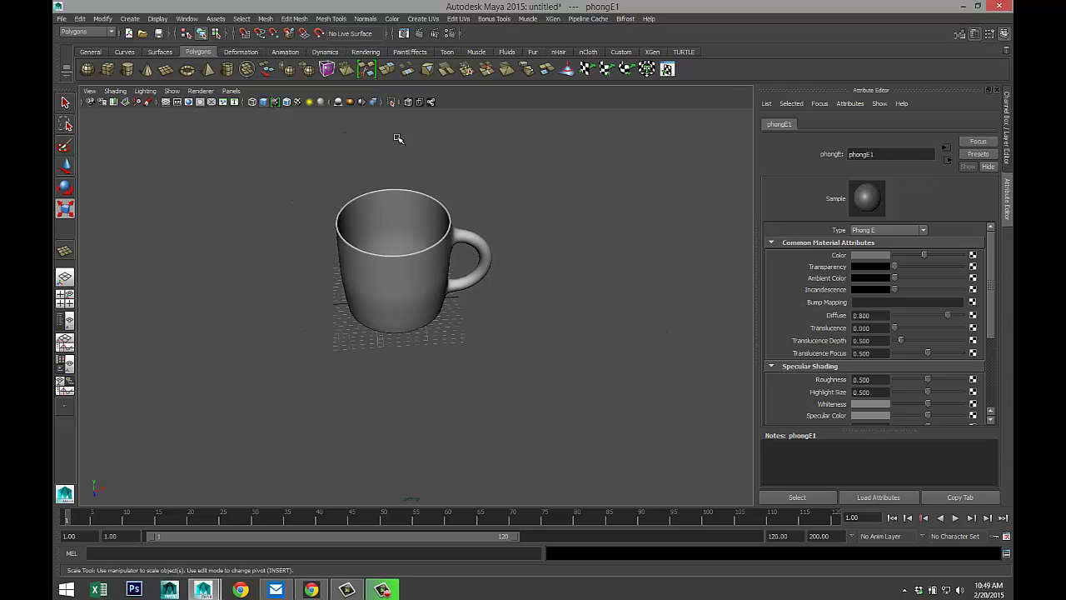
- Open the render settings and set the renderer to mental ray
left_click(450, 33)
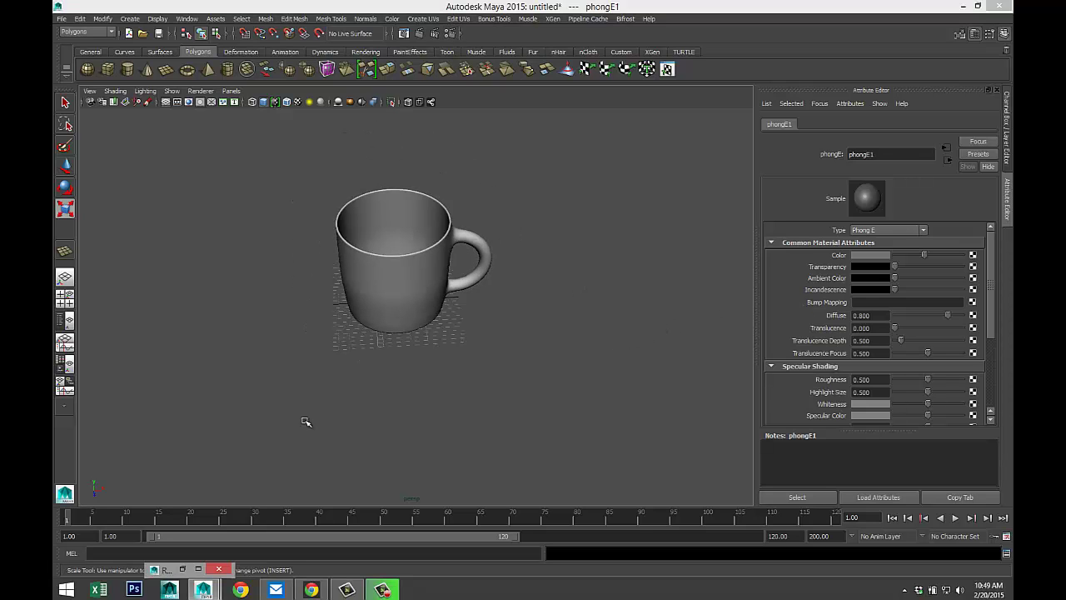
left_click(198, 569)
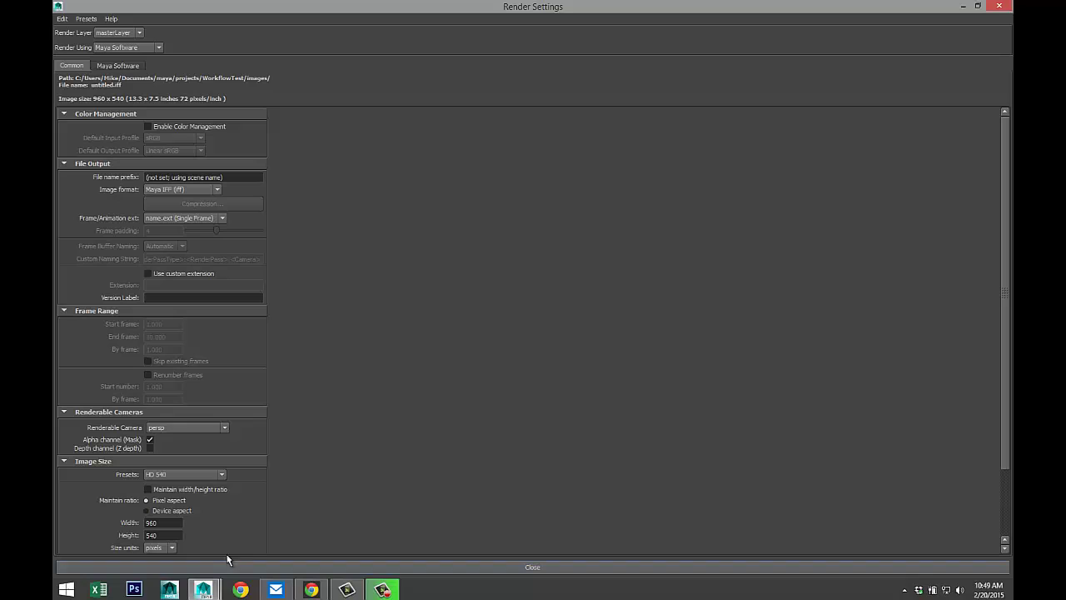
left_click(161, 52)
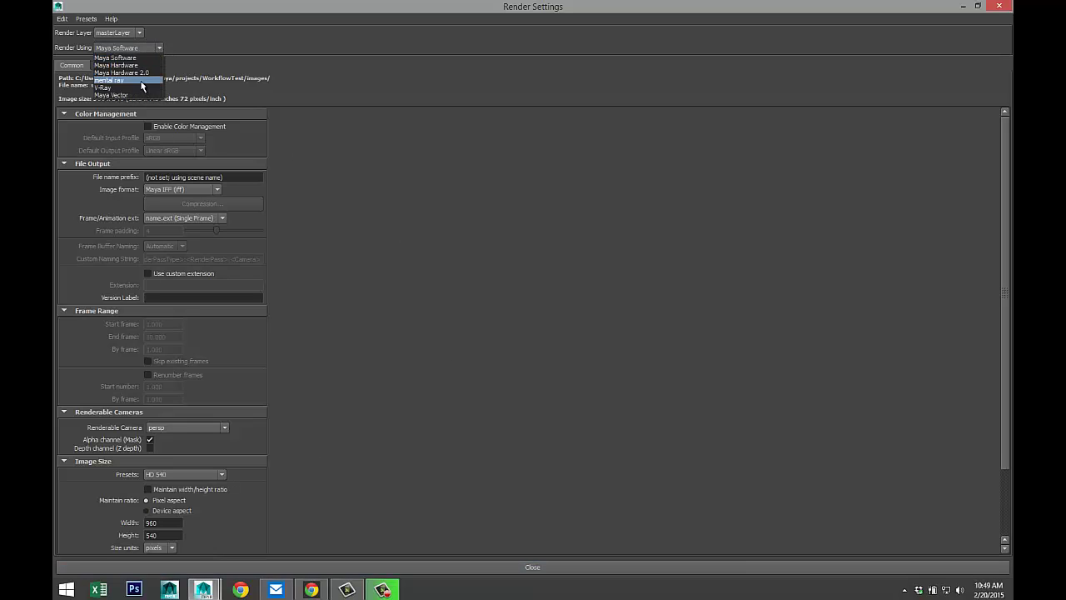
left_click(153, 75)
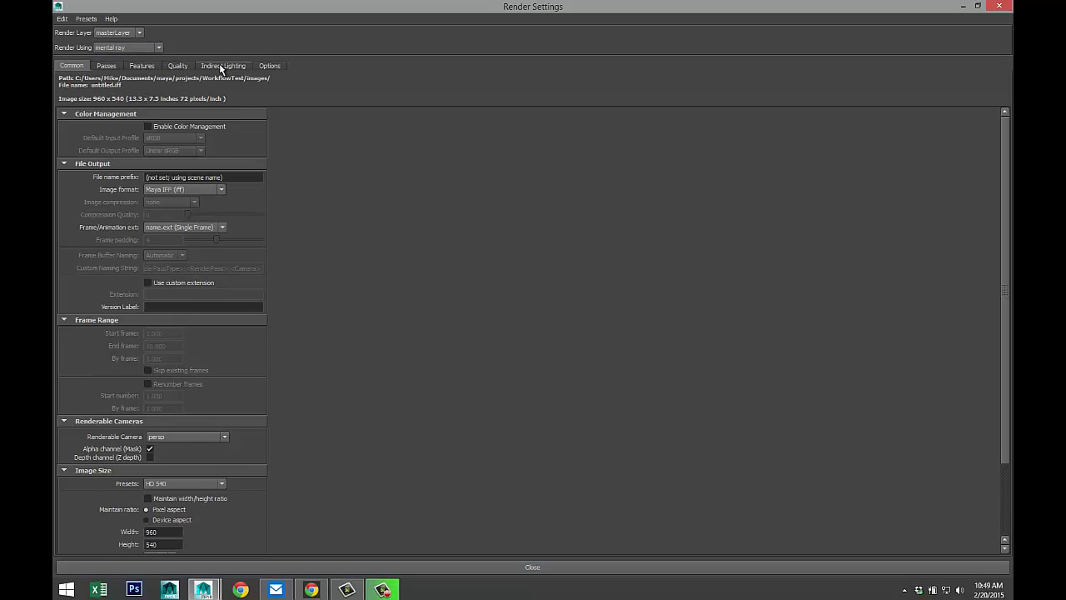
- Create an image-based lighting environment and enable Global Illumination and Final Gathering
left_click(221, 67)
left_click(186, 97)
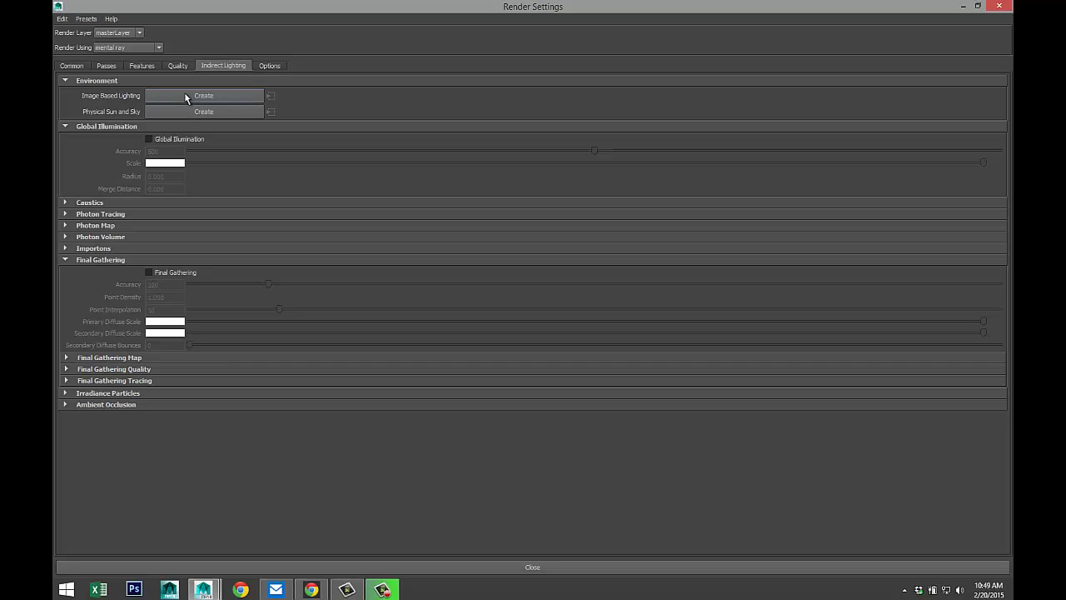
left_click(149, 140)
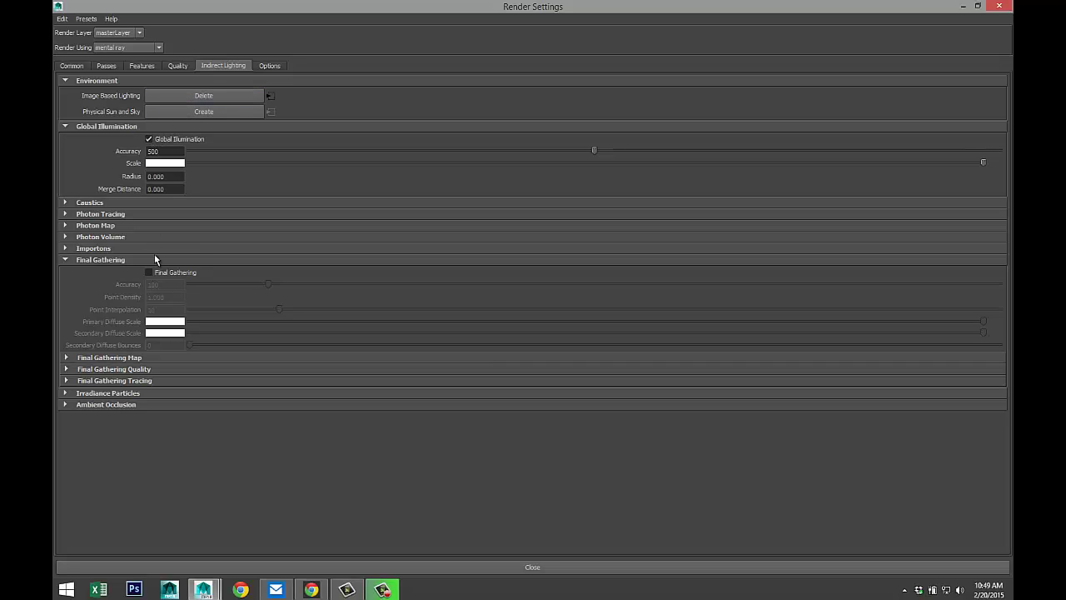
left_click(149, 273)
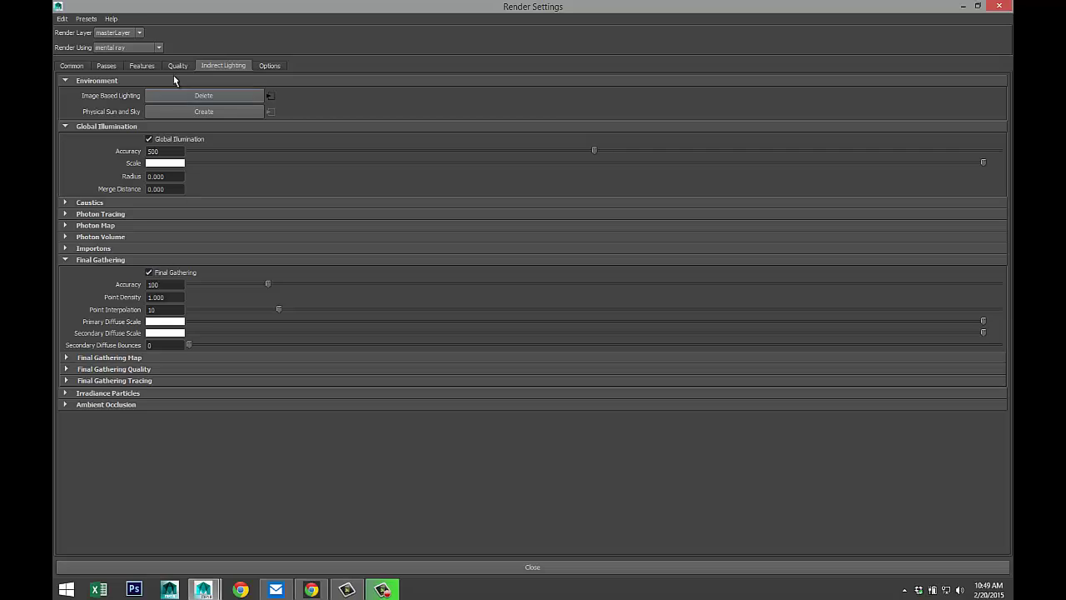
- Raise the unified sampling quality well above 0.25 and set the render image size to the HD 1080 preset
left_click(178, 65)
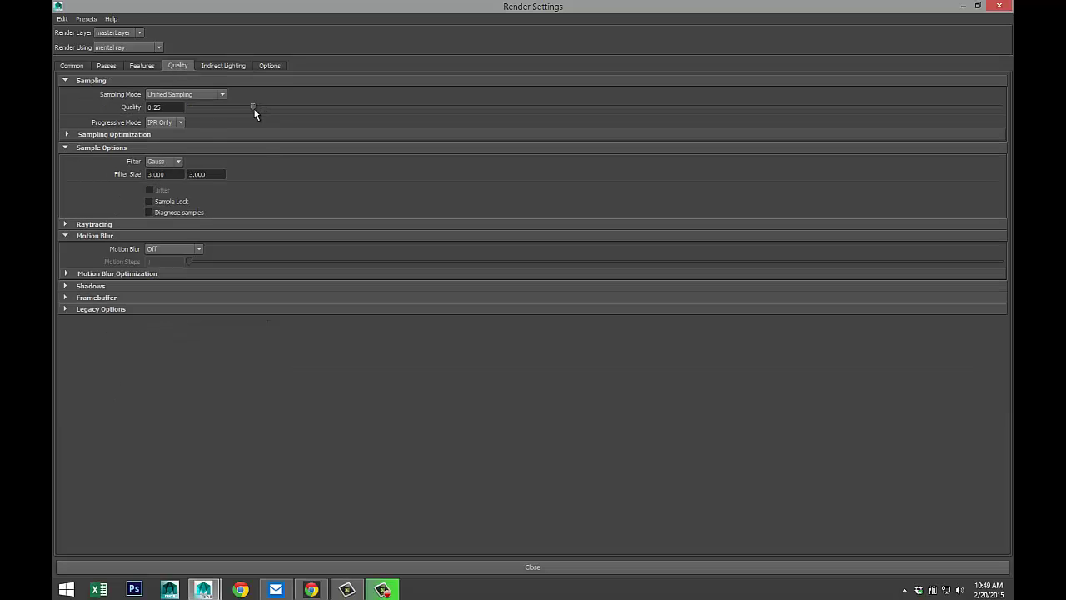
left_click_drag(255, 108, 685, 113)
left_click(71, 66)
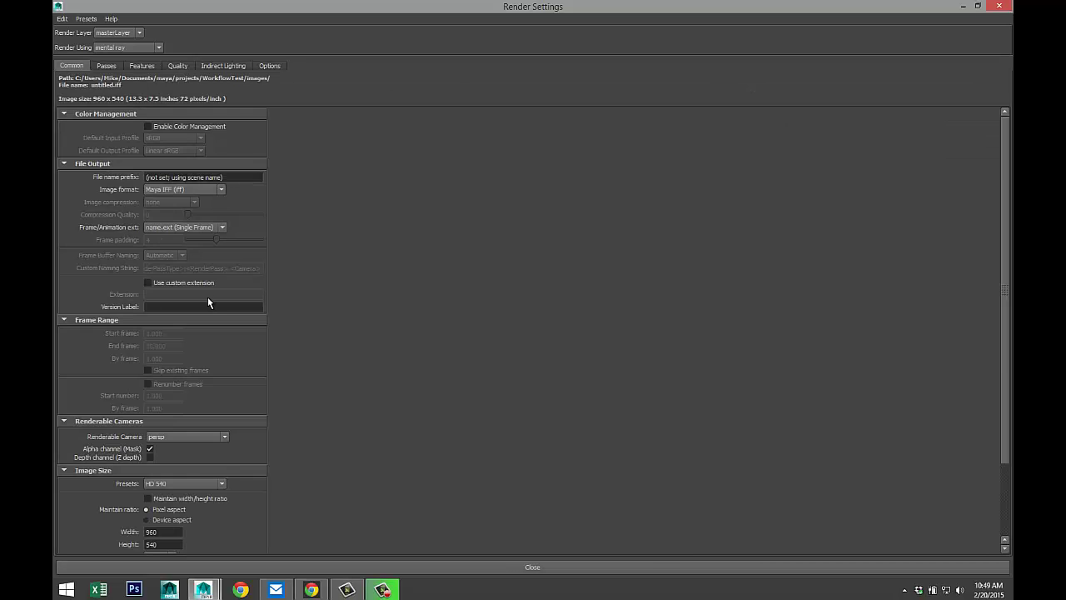
scroll(218, 302, "down", 3)
left_click(222, 392)
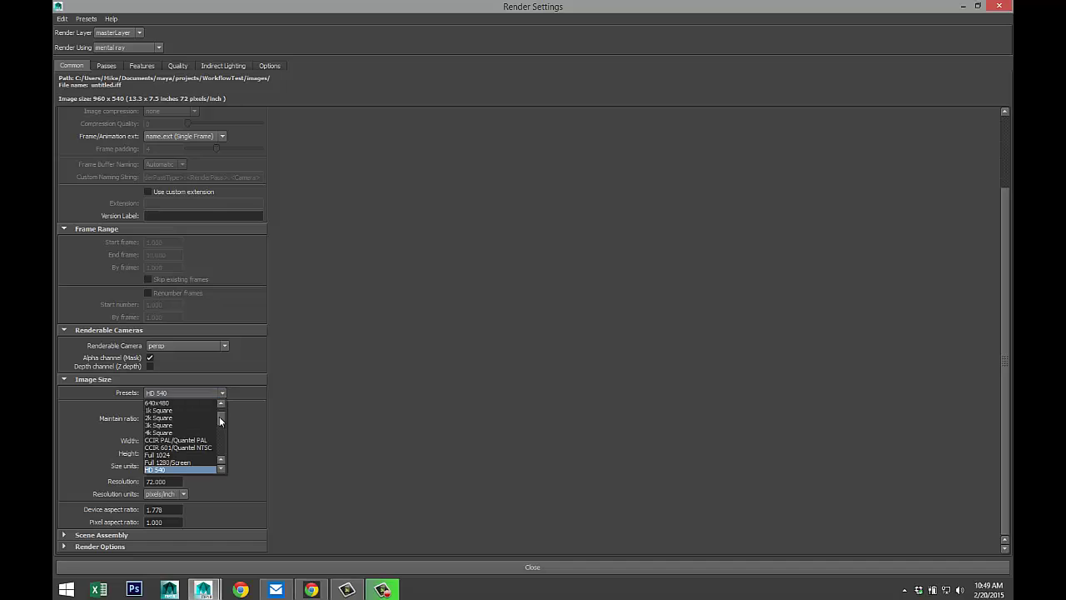
scroll(222, 470, "down", 3)
left_click(206, 471)
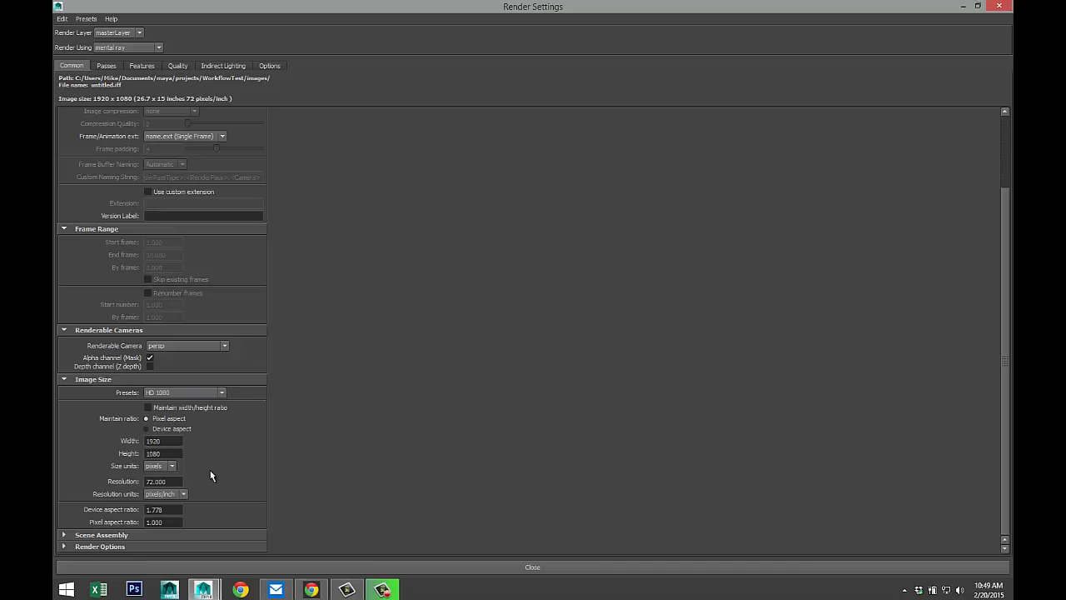
left_click(963, 6)
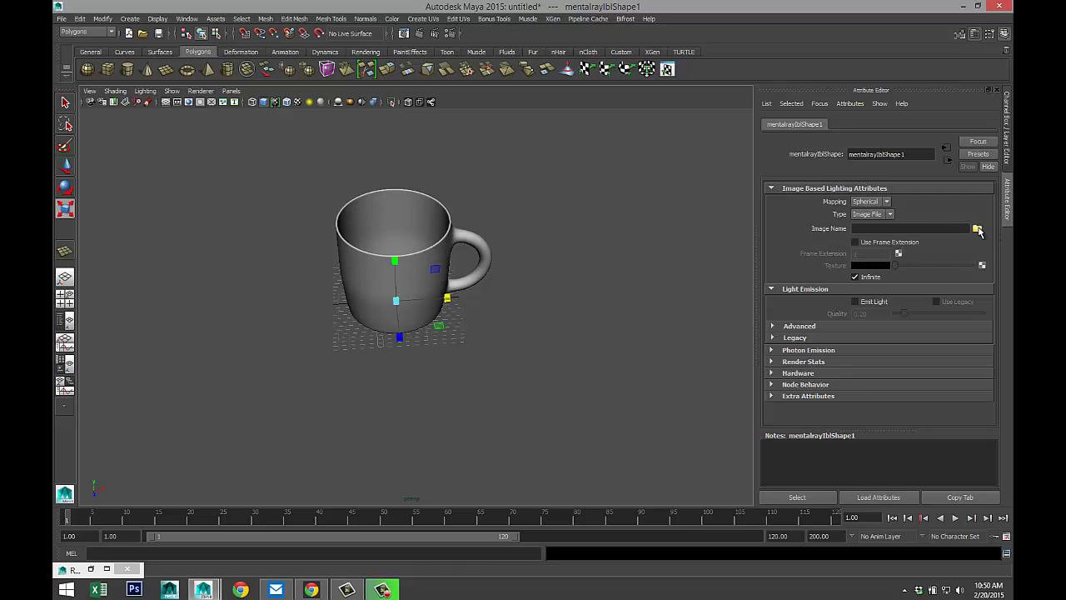
- Load Sky 2.hdr from the maya HDRI folder in Documents as the image for the image-based lighting
left_click(978, 229)
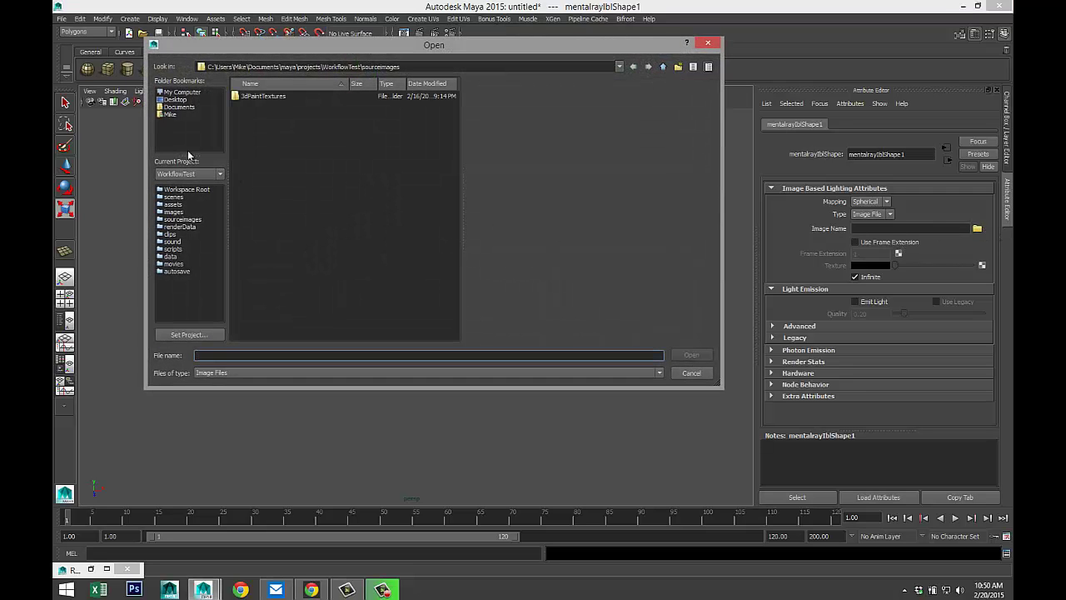
left_click(180, 106)
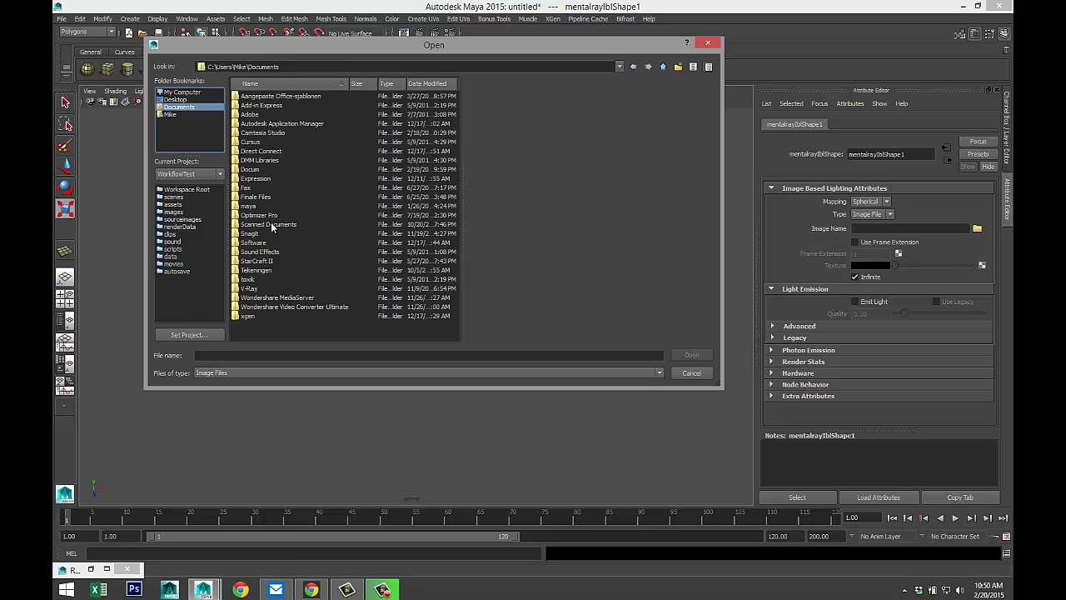
double_click(249, 206)
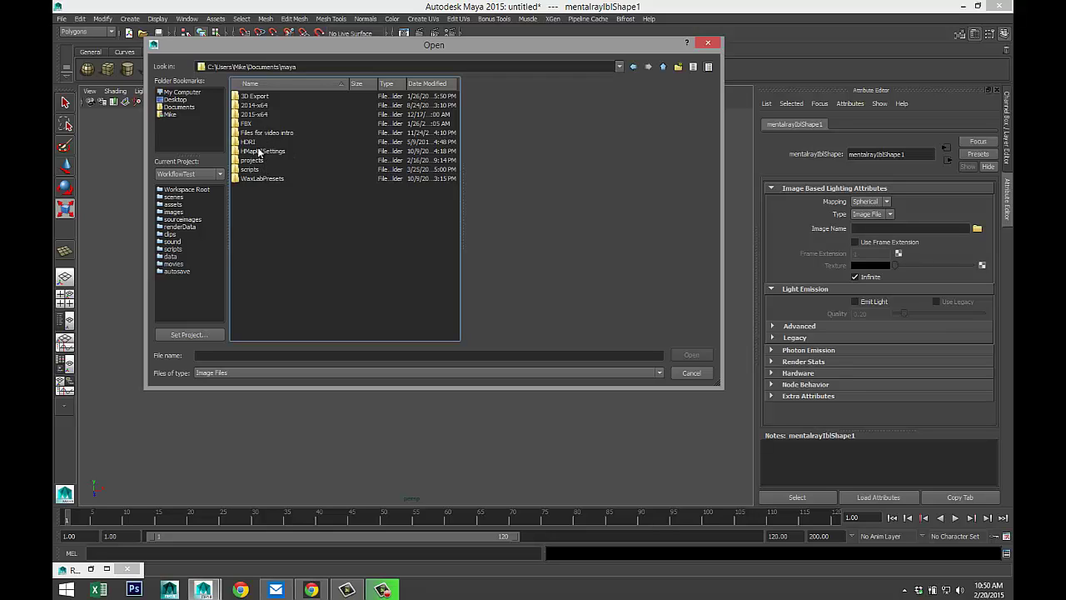
left_click(250, 142)
double_click(253, 144)
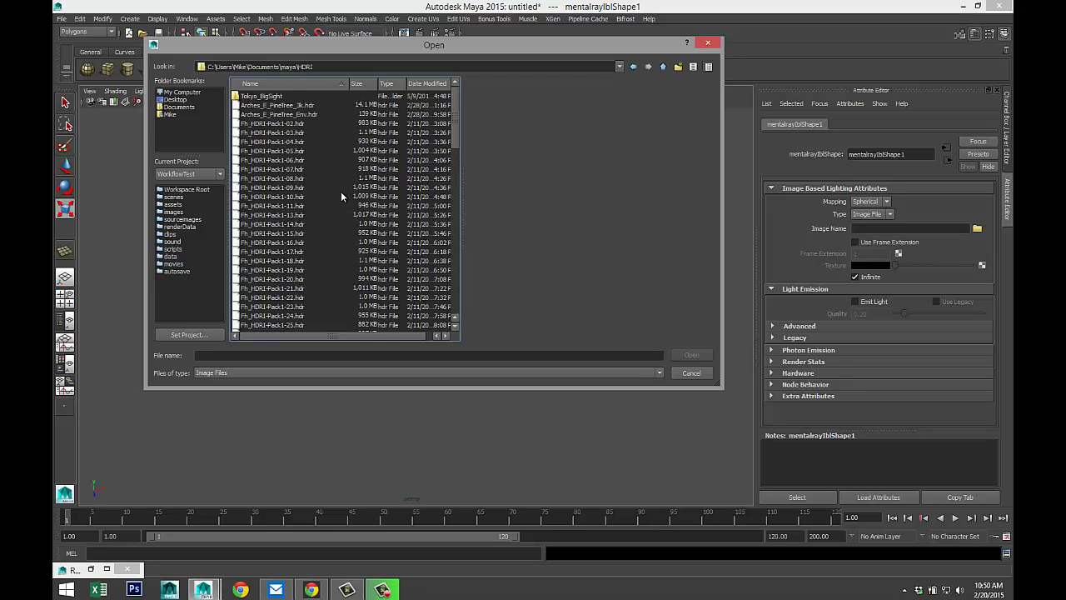
scroll(340, 191, "down", 4)
scroll(337, 199, "down", 5)
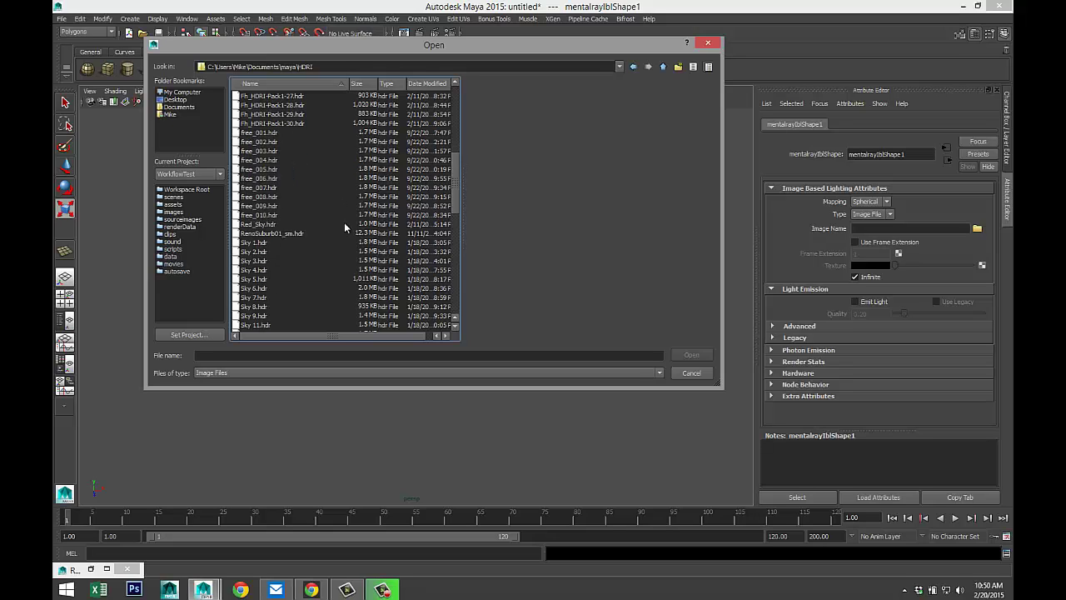
left_click(254, 254)
left_click(681, 355)
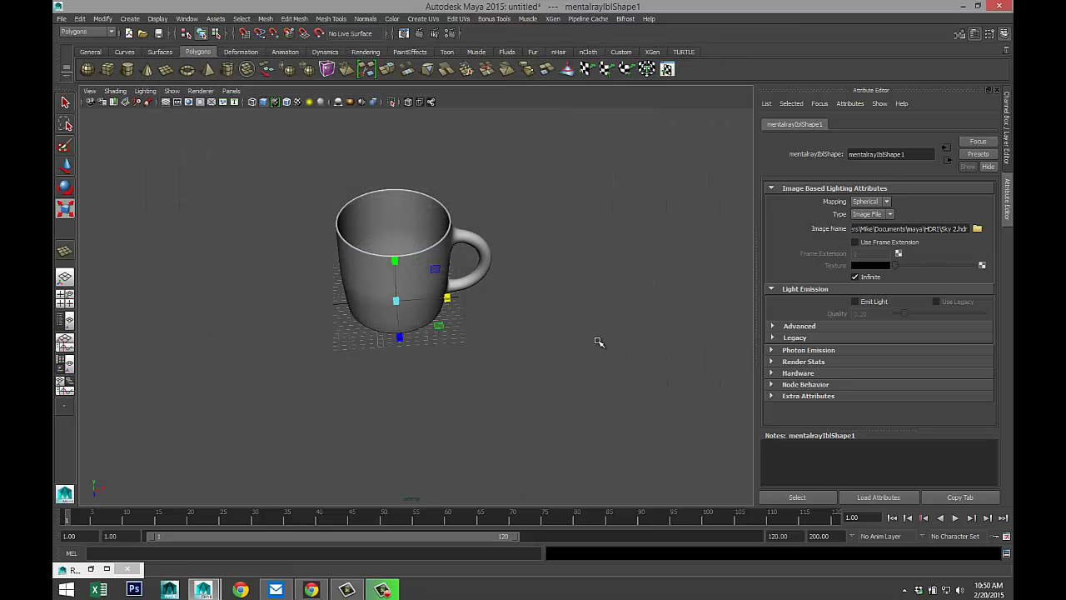
- Create a point light and move it beside and above the mug, to about X 23.6 and Y 25.4
left_click(130, 19)
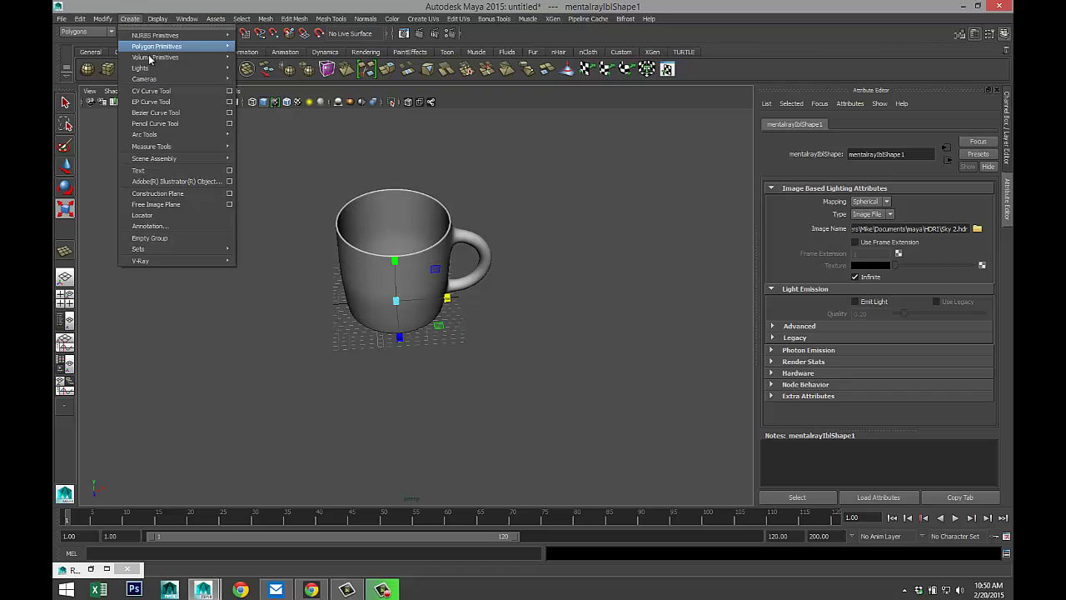
left_click(283, 102)
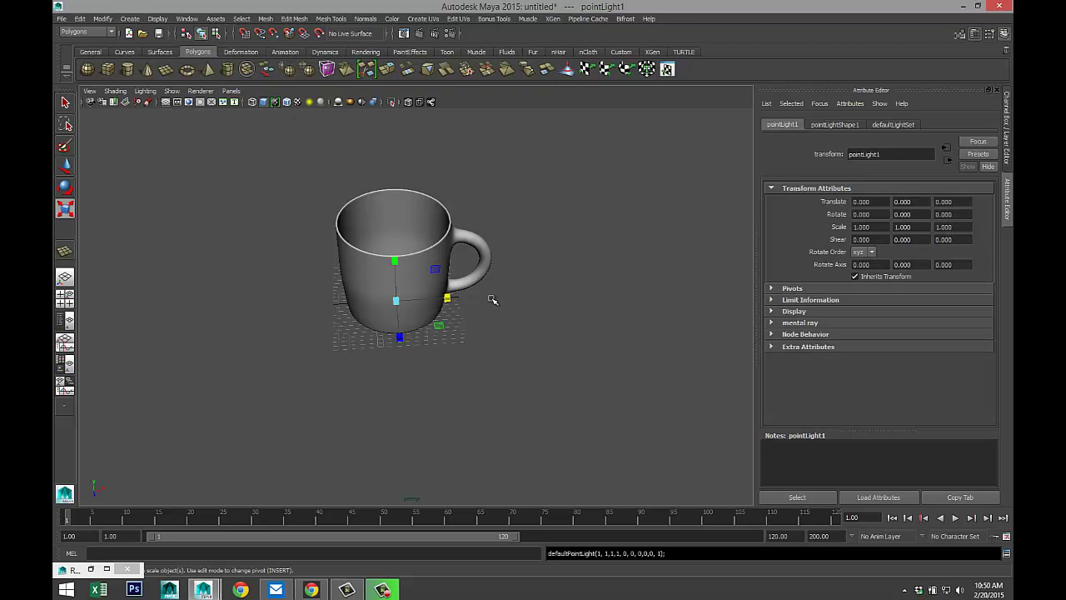
key("w")
left_click_drag(454, 297, 581, 302)
left_click_drag(523, 252, 547, 129)
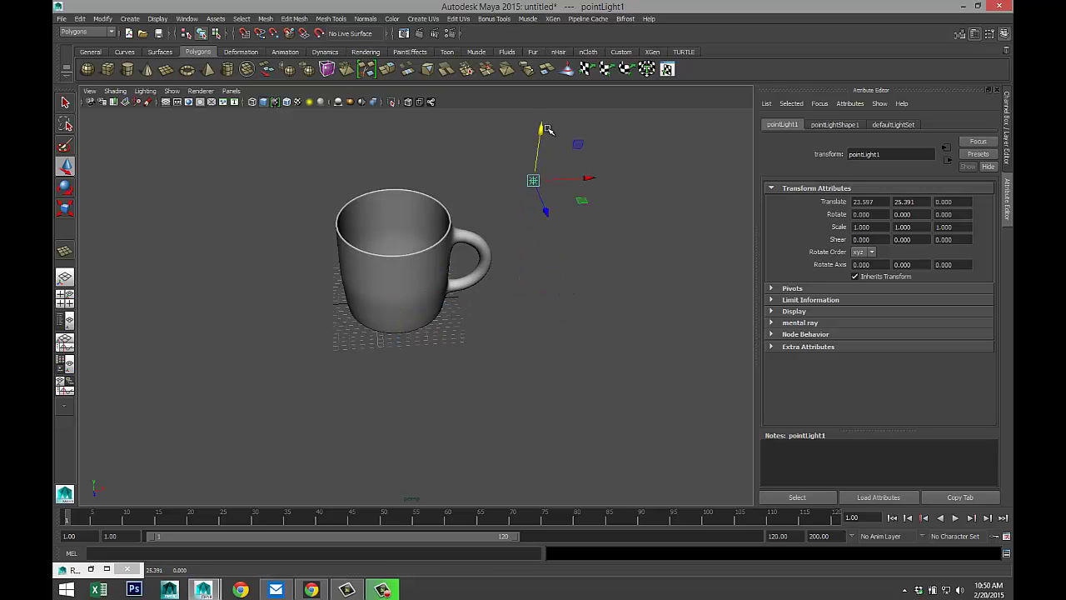
- Preview the scene lighting in the viewport and move the point light to about Y 34.8 and Z 24.5
key("7")
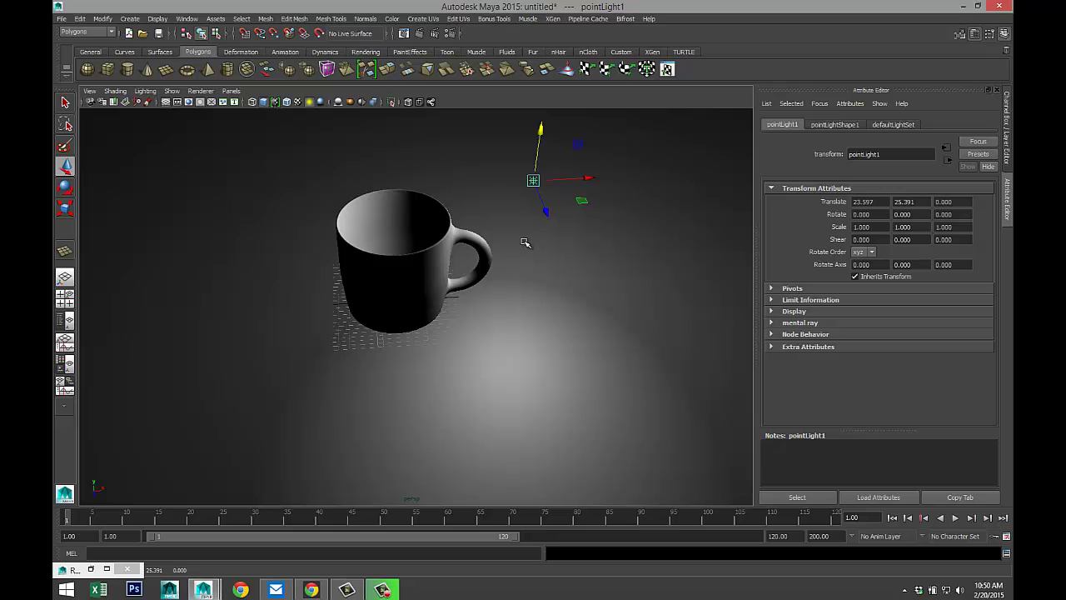
left_click_drag(512, 255, 497, 335, "alt")
left_click_drag(518, 240, 520, 197)
left_click_drag(530, 275, 514, 371)
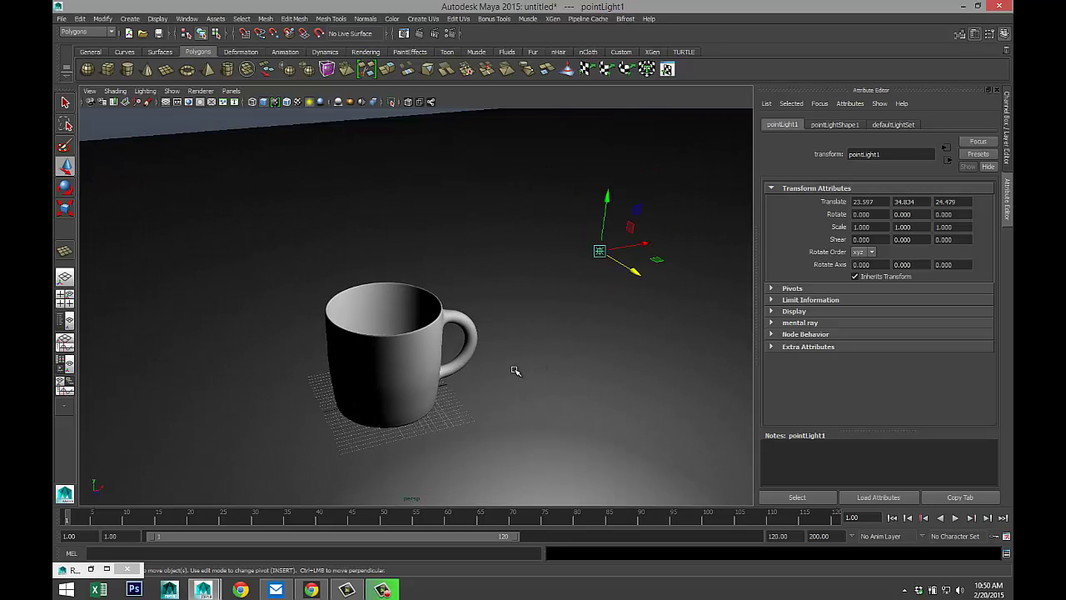
- Frame the mug closely in the perspective camera, show the resolution gate, and render the current frame
right_click_drag(514, 371, 521, 368, "alt")
middle_click_drag(521, 369, 533, 342, "alt")
right_click_drag(533, 342, 433, 300, "alt")
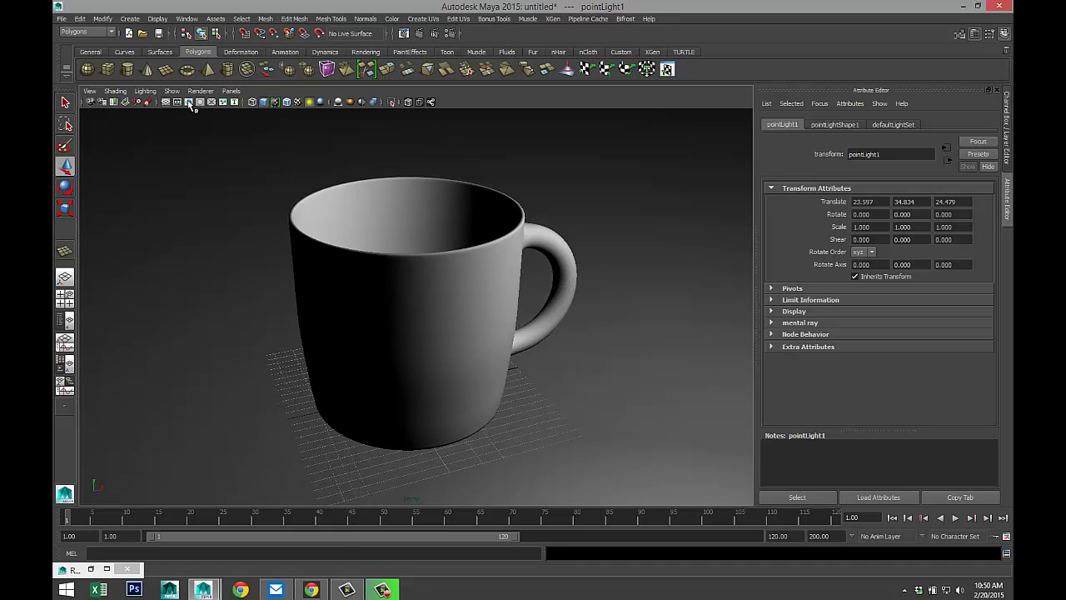
left_click(190, 102)
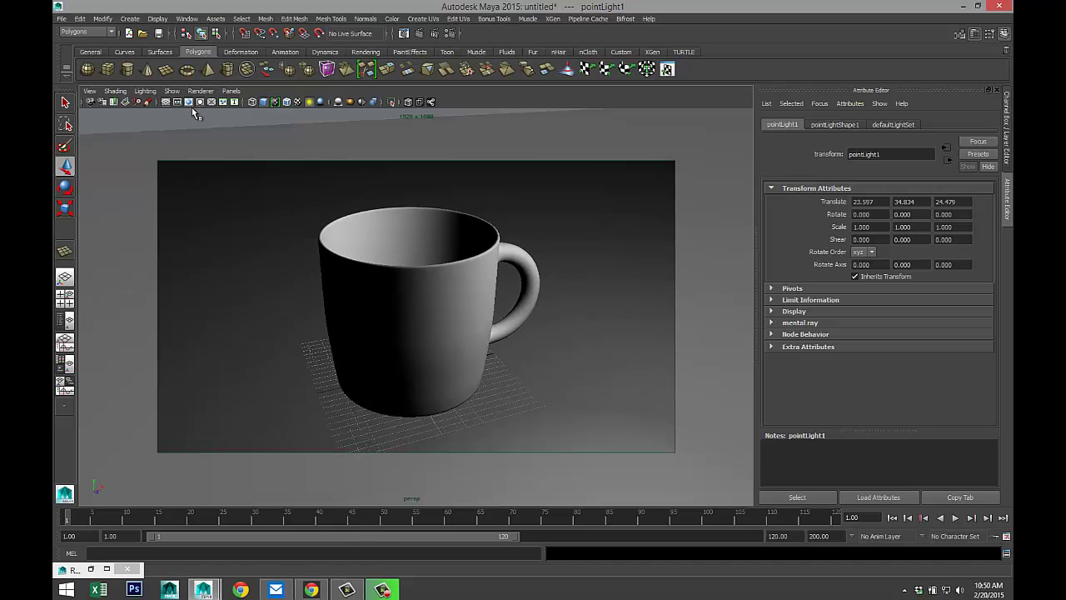
left_click(420, 34)
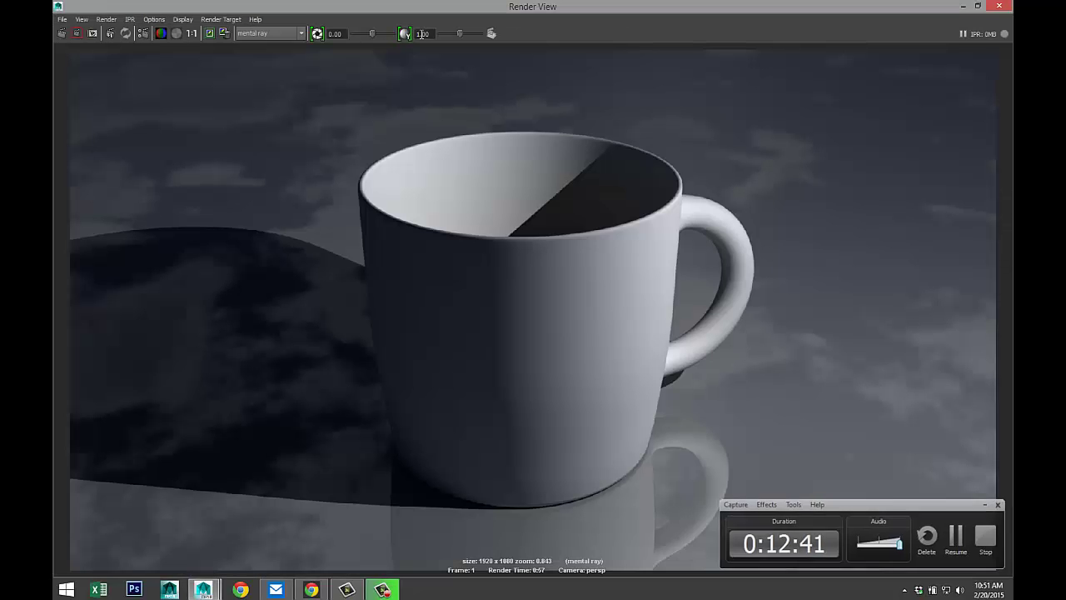